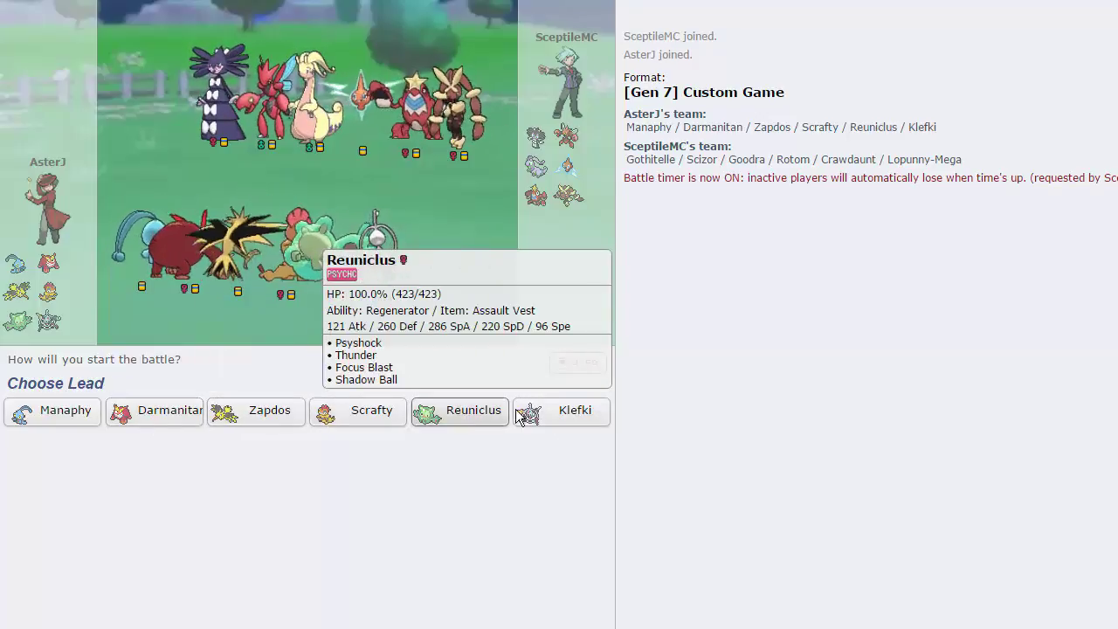
Lead with Darmanitan against SceptileMC's Lopunny-Mega
left_click(155, 411)
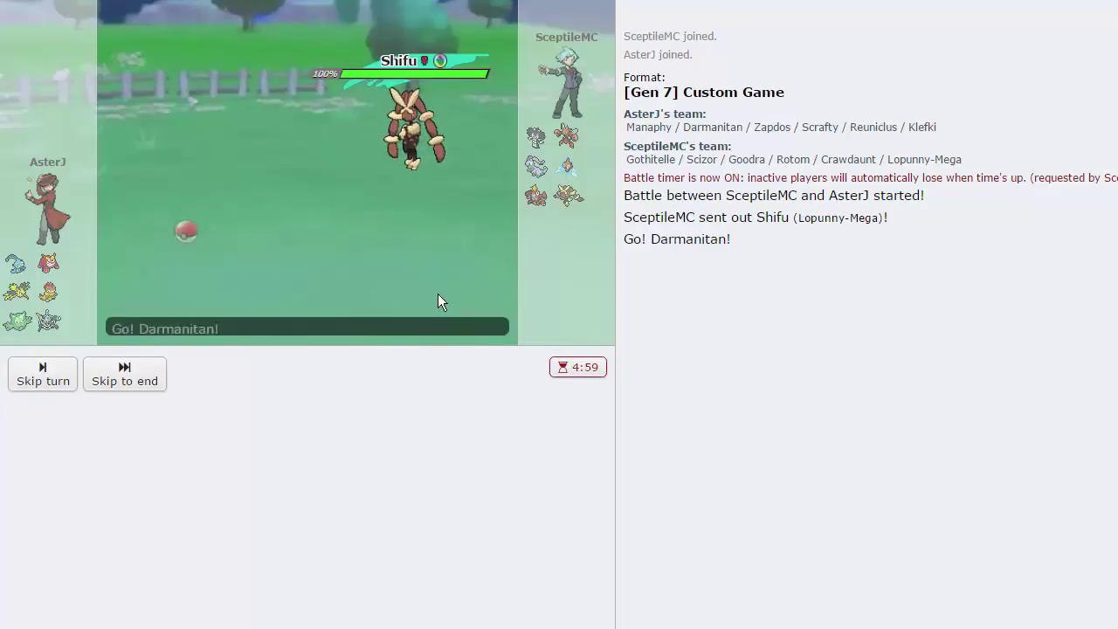
Have Darmanitan U-turn into Goodra and bring in Reuniclus as its replacement
left_click(54, 380)
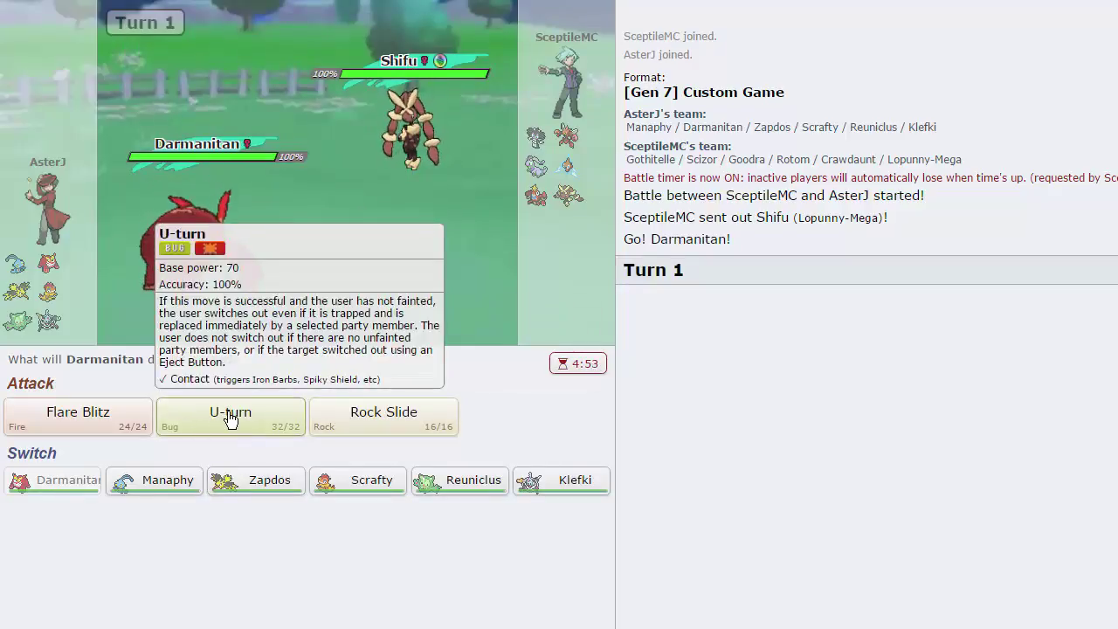
mouse_move(230, 417)
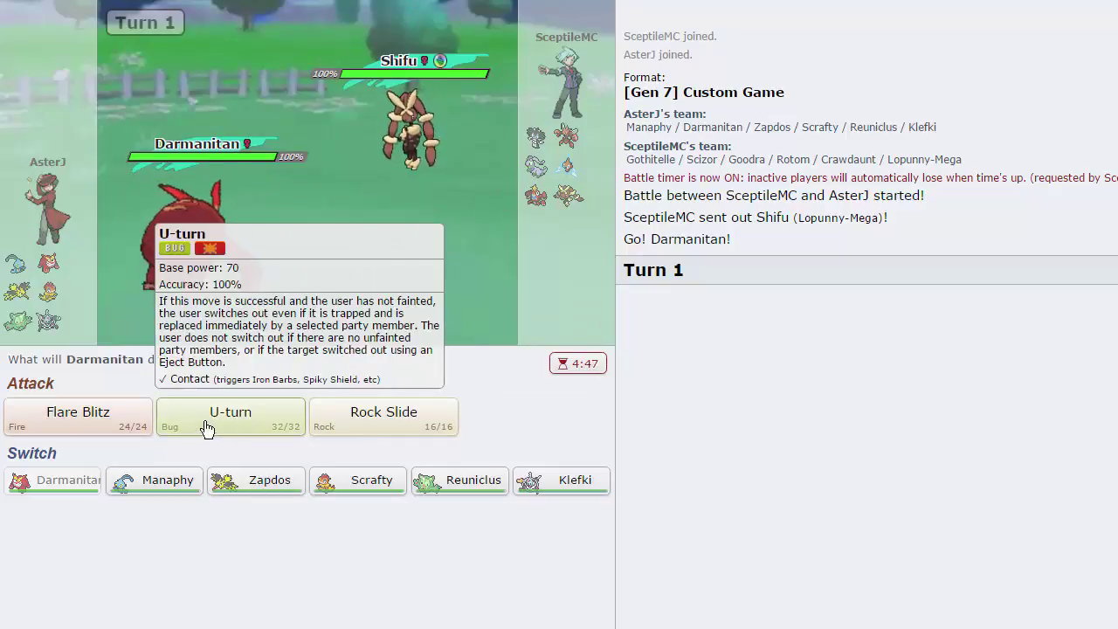
left_click(209, 425)
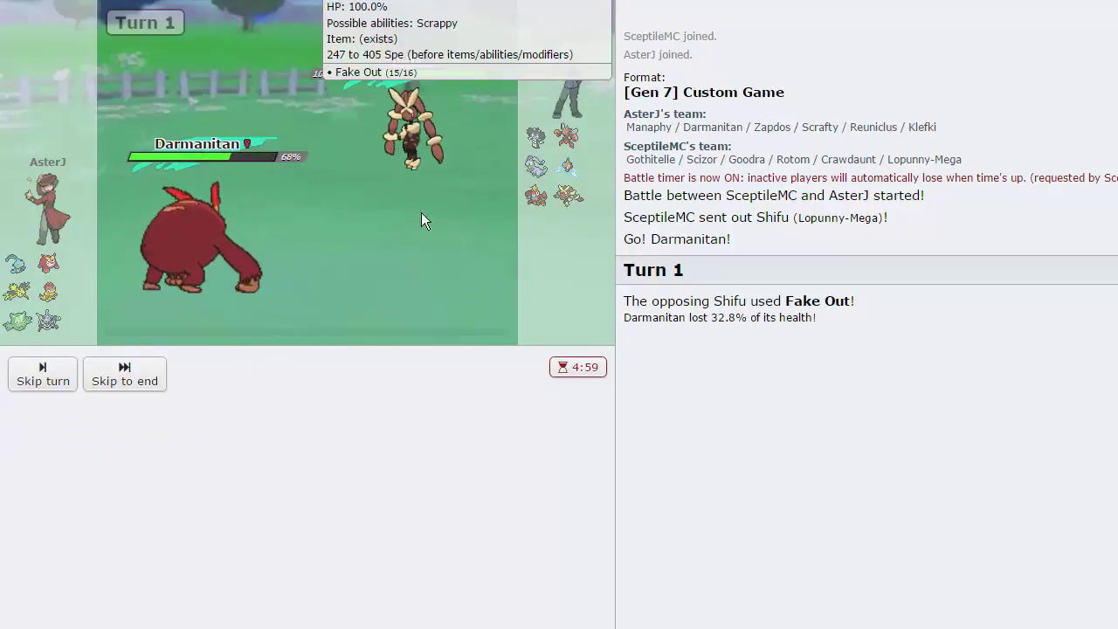
left_click(234, 429)
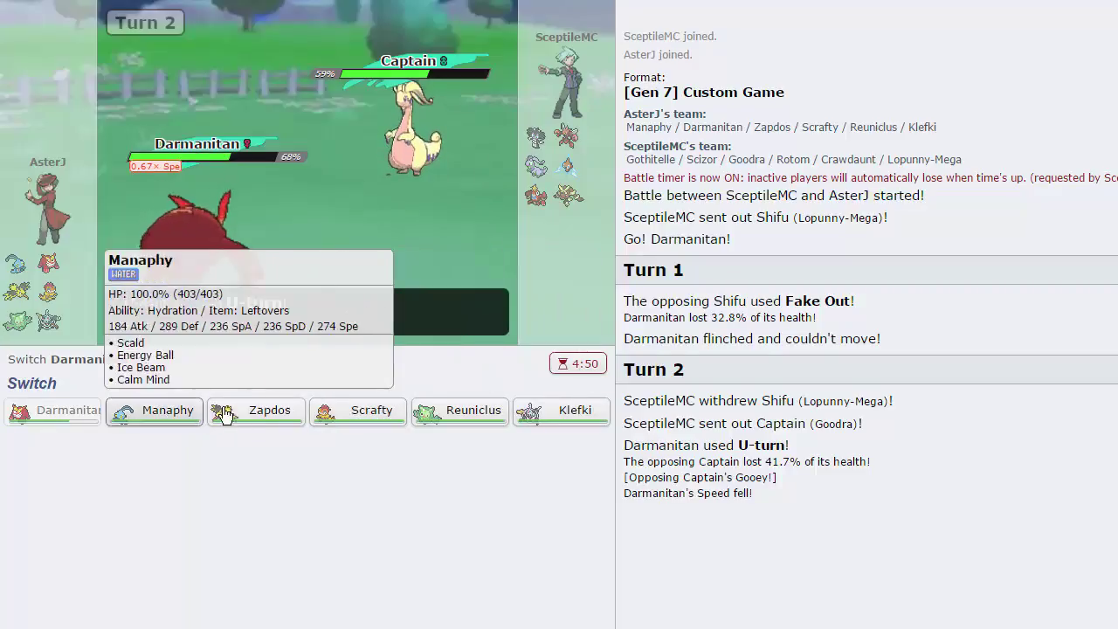
mouse_move(358, 411)
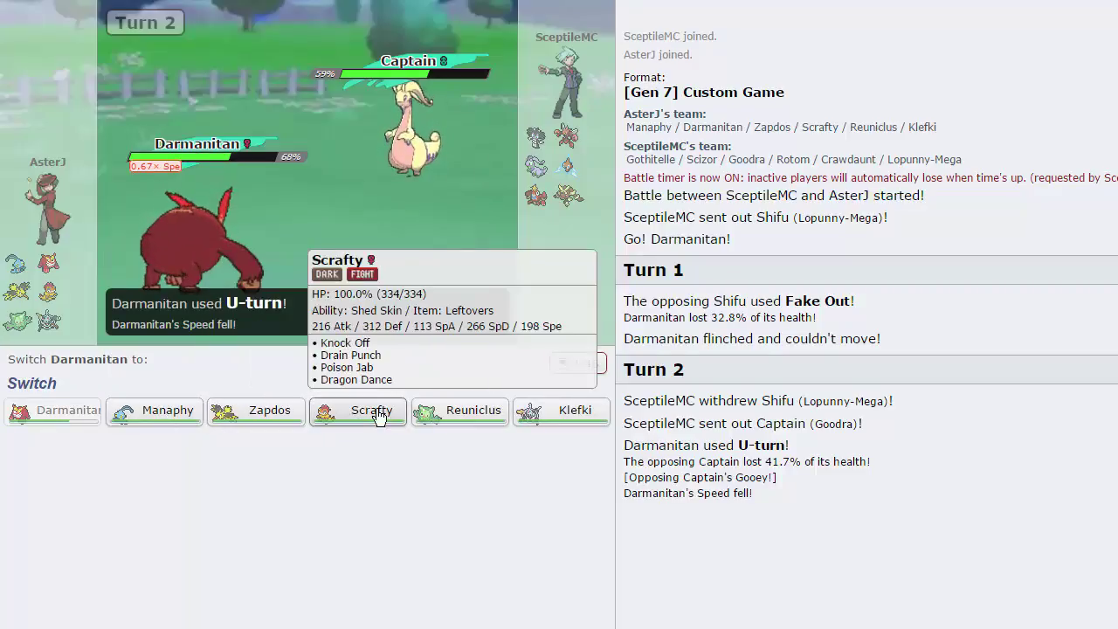
left_click(448, 416)
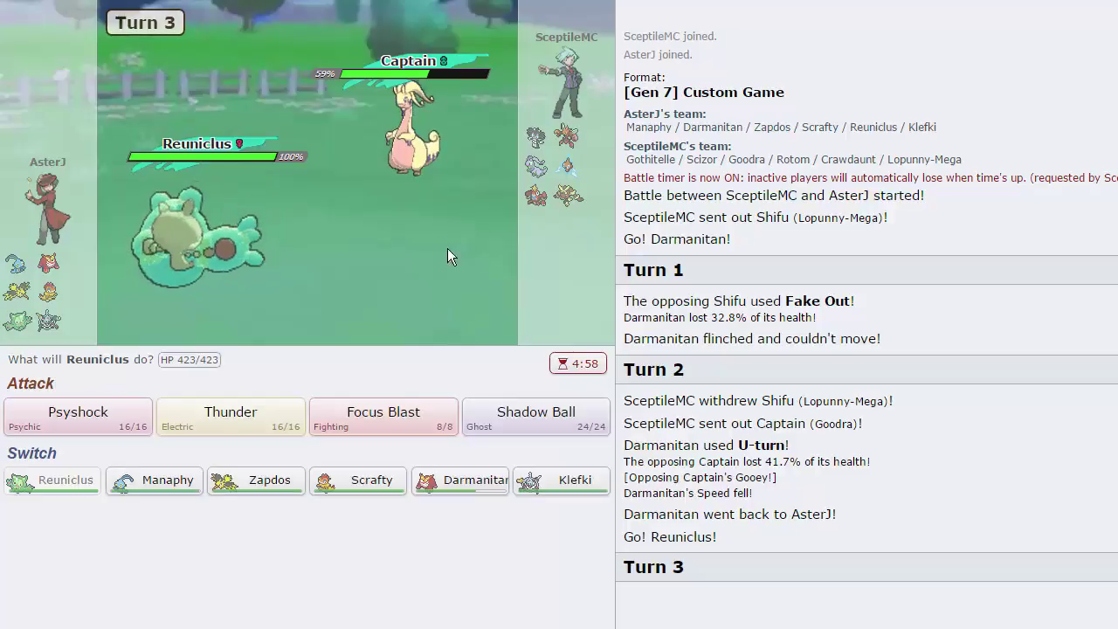
Have Reuniclus use Shadow Ball instead of Psyshock, then switch to Zapdos
left_click(78, 415)
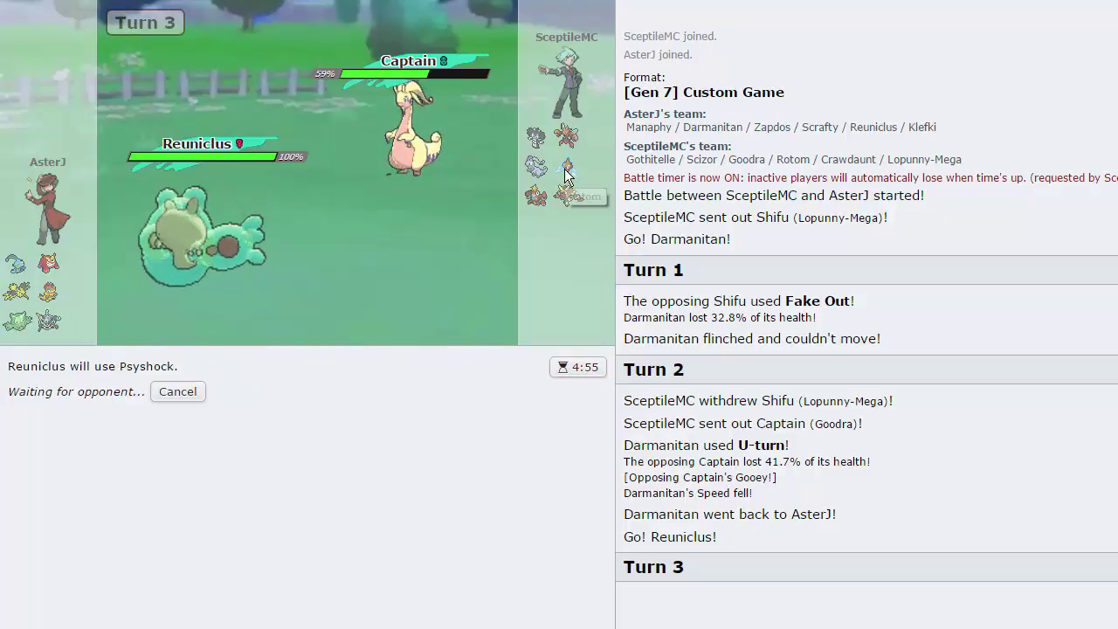
left_click(174, 392)
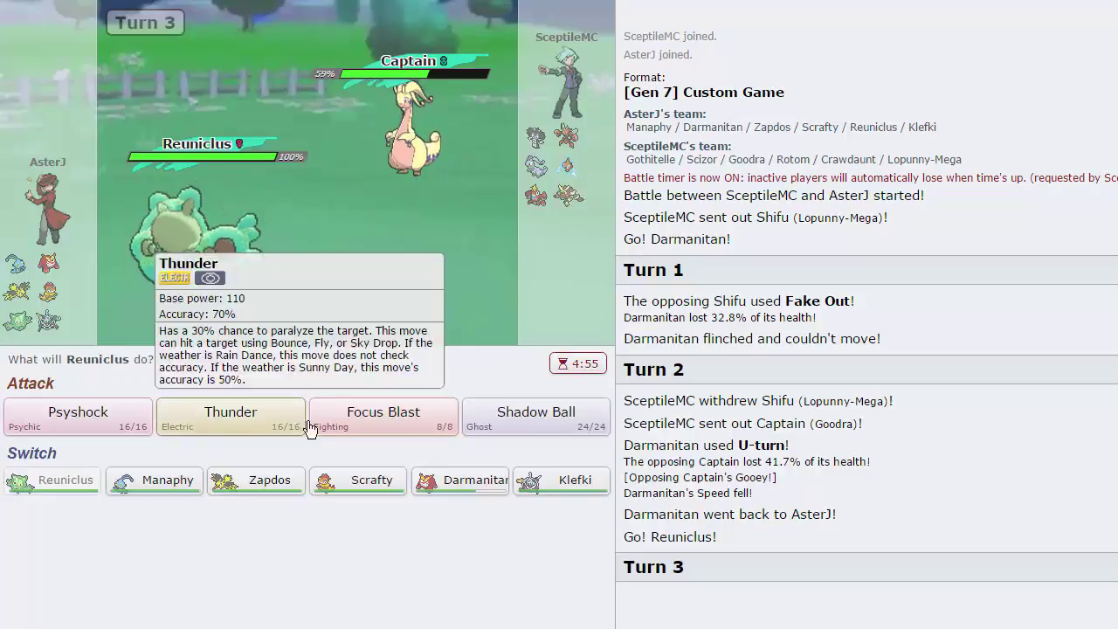
left_click(564, 419)
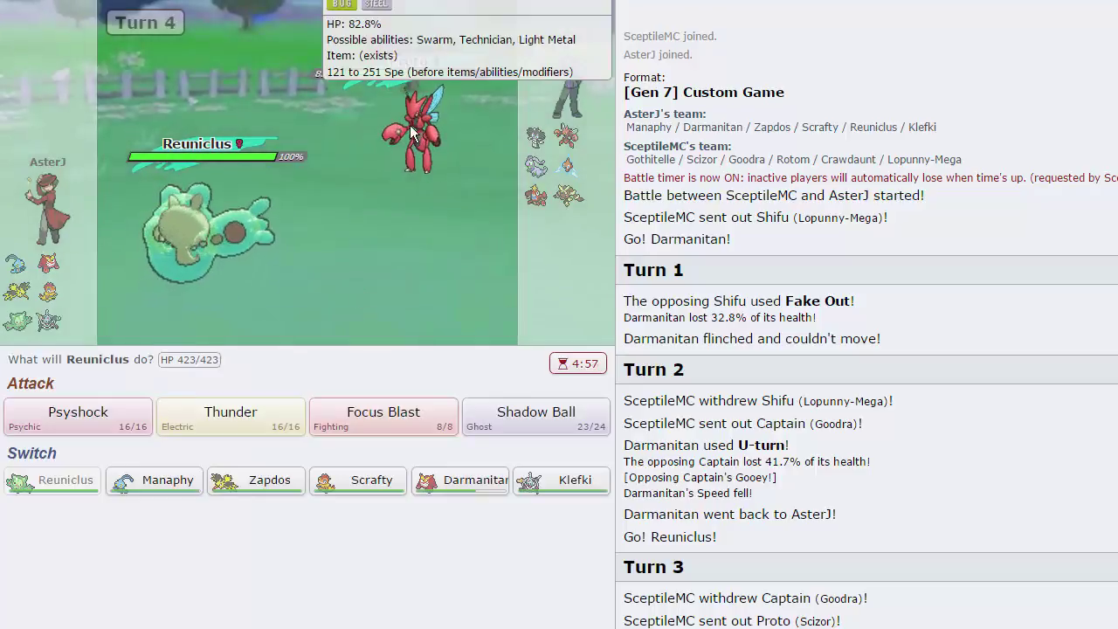
left_click(274, 489)
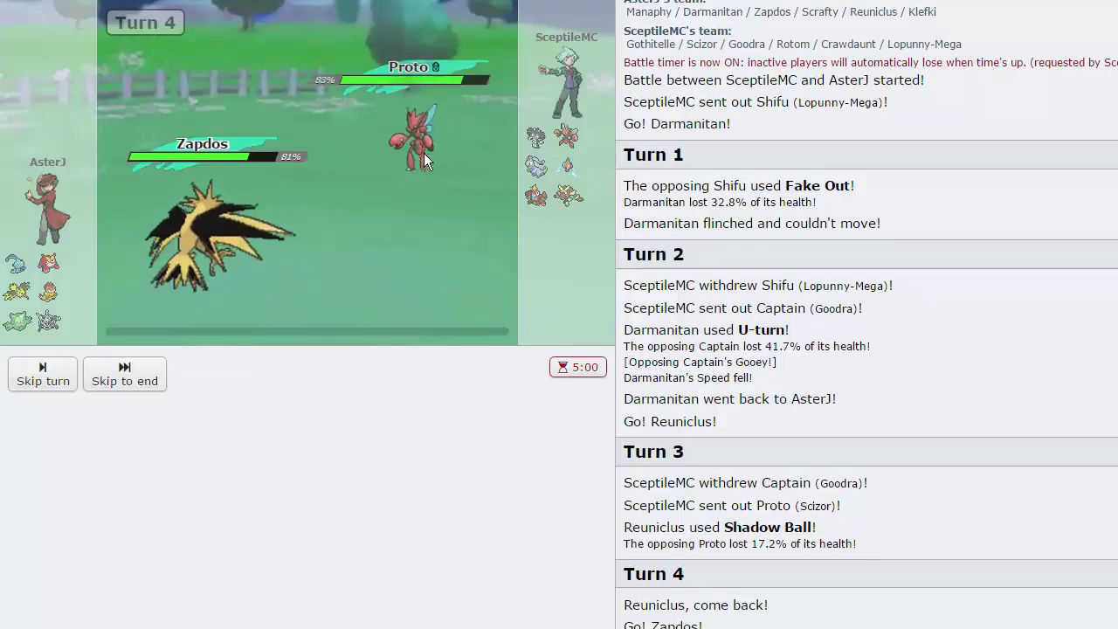
Have Zapdos U-turn into Goodra, send in Klefki, and set up Spikes
left_click(43, 374)
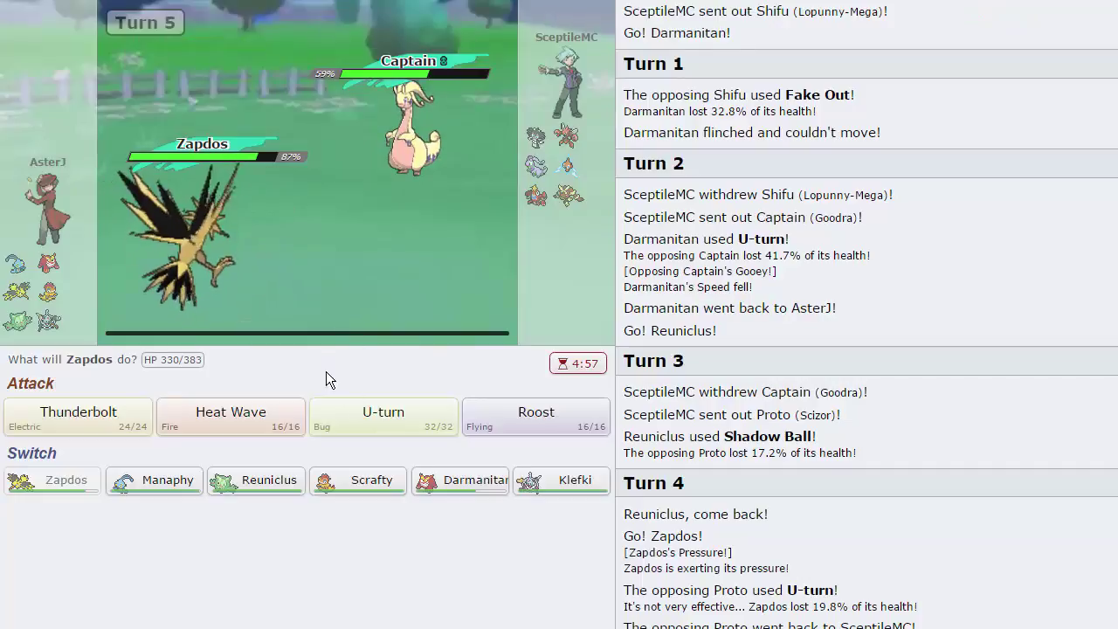
left_click(383, 415)
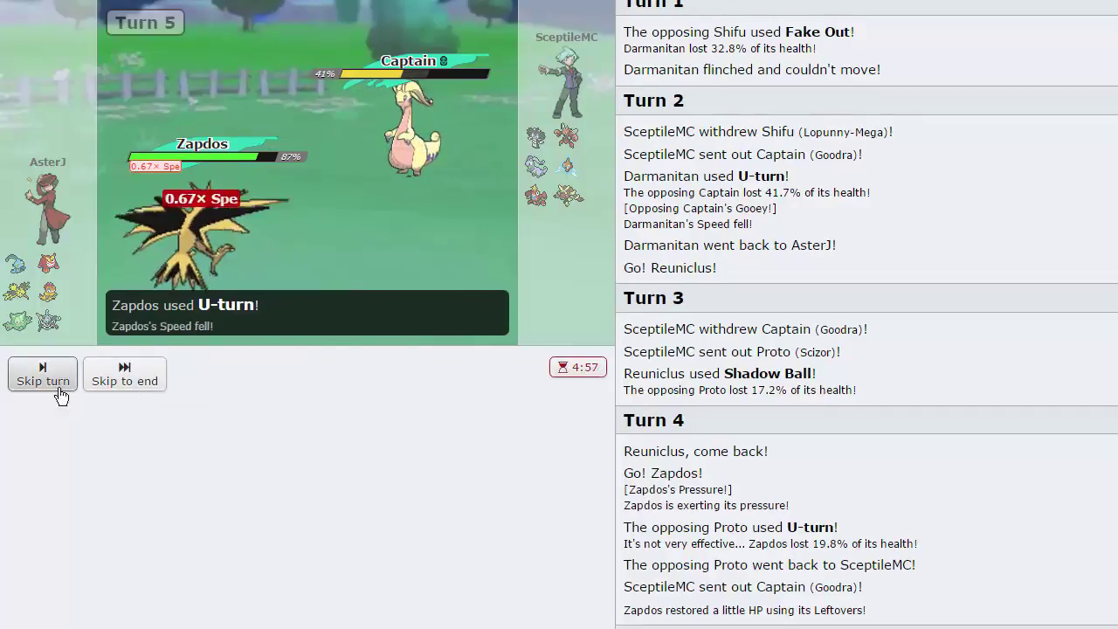
left_click(572, 414)
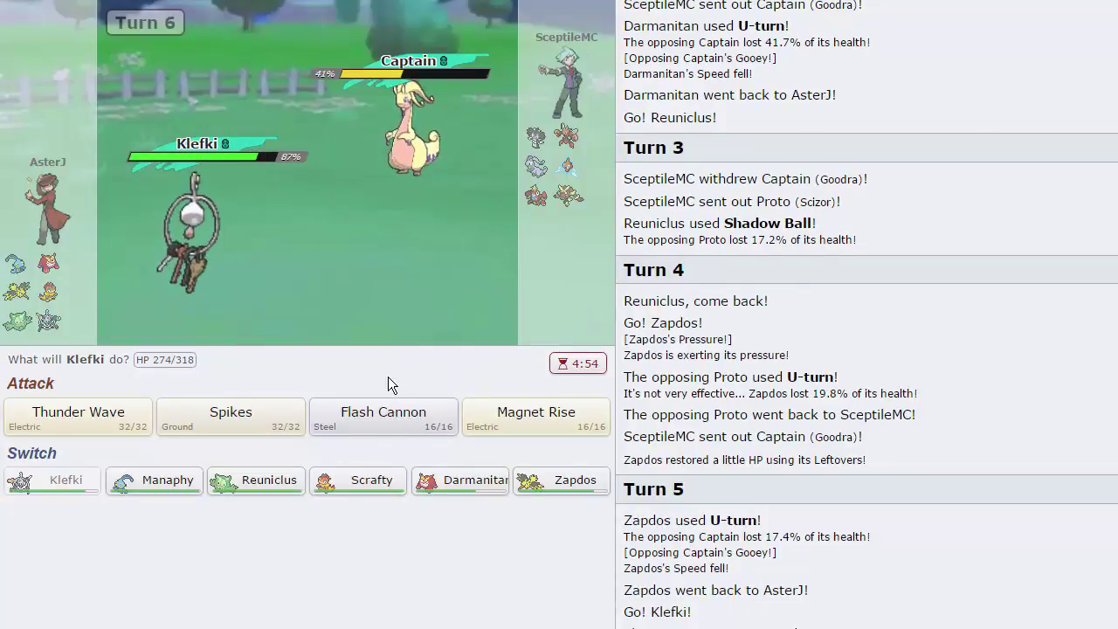
mouse_move(230, 418)
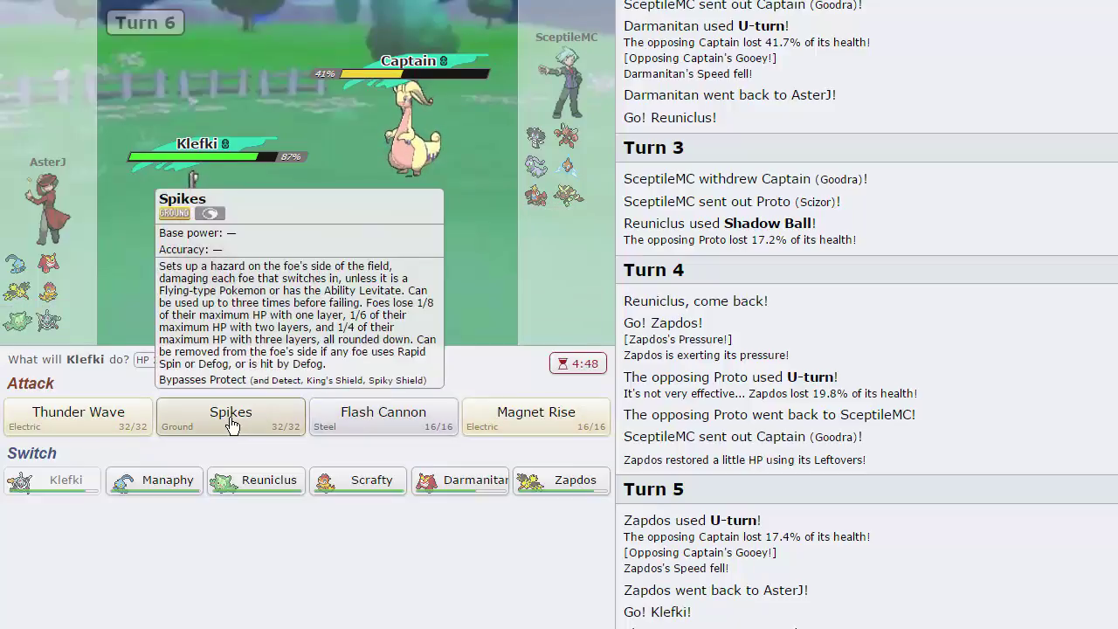
left_click(231, 425)
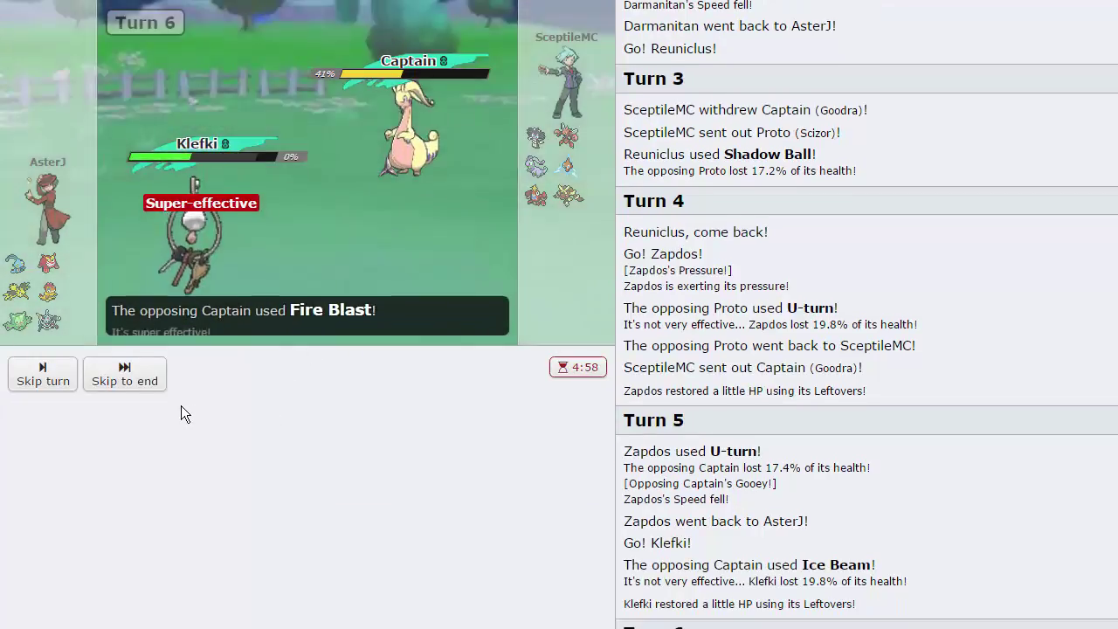
left_click(42, 374)
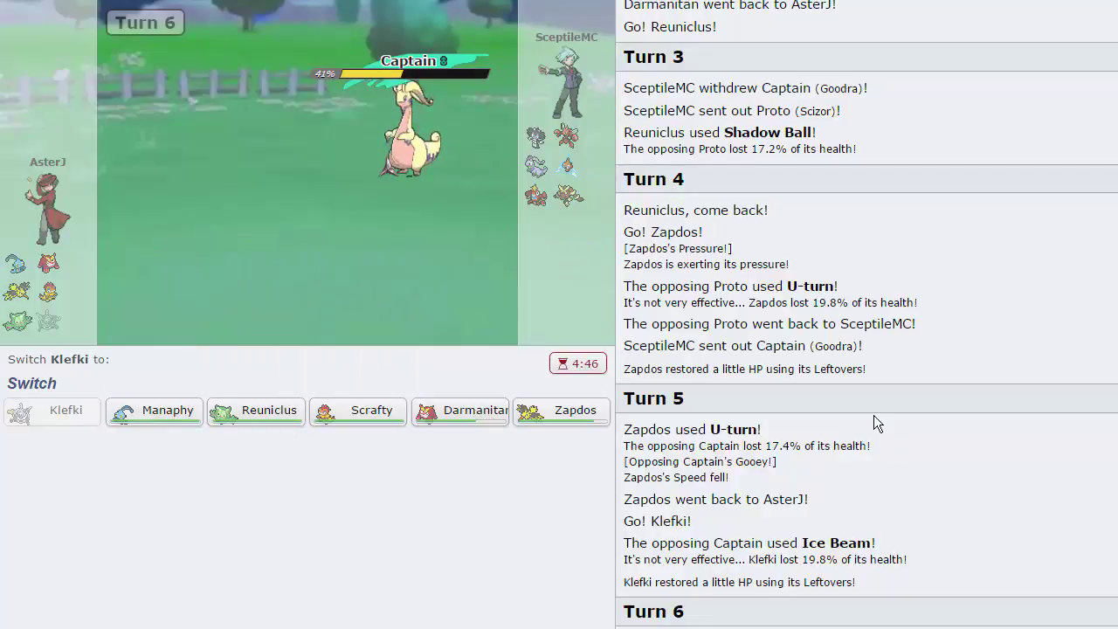
scroll(838, 285, "up", 2)
scroll(839, 285, "down", 2)
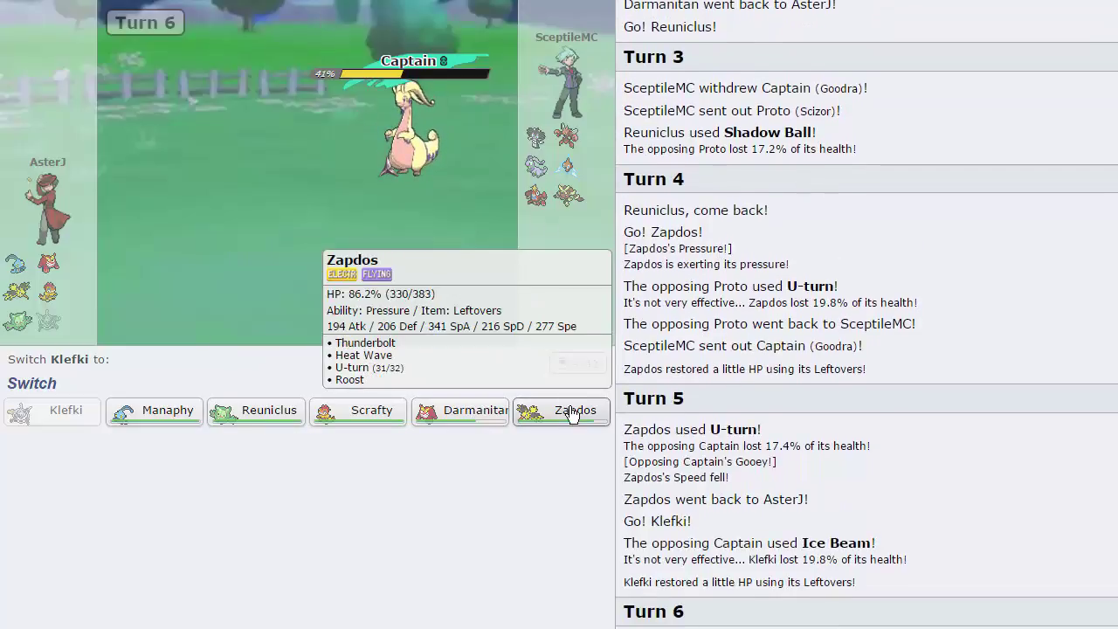
Bring in Manaphy, use Calm Mind, then hit Scizor with Ice Beam and Scald
left_click(154, 417)
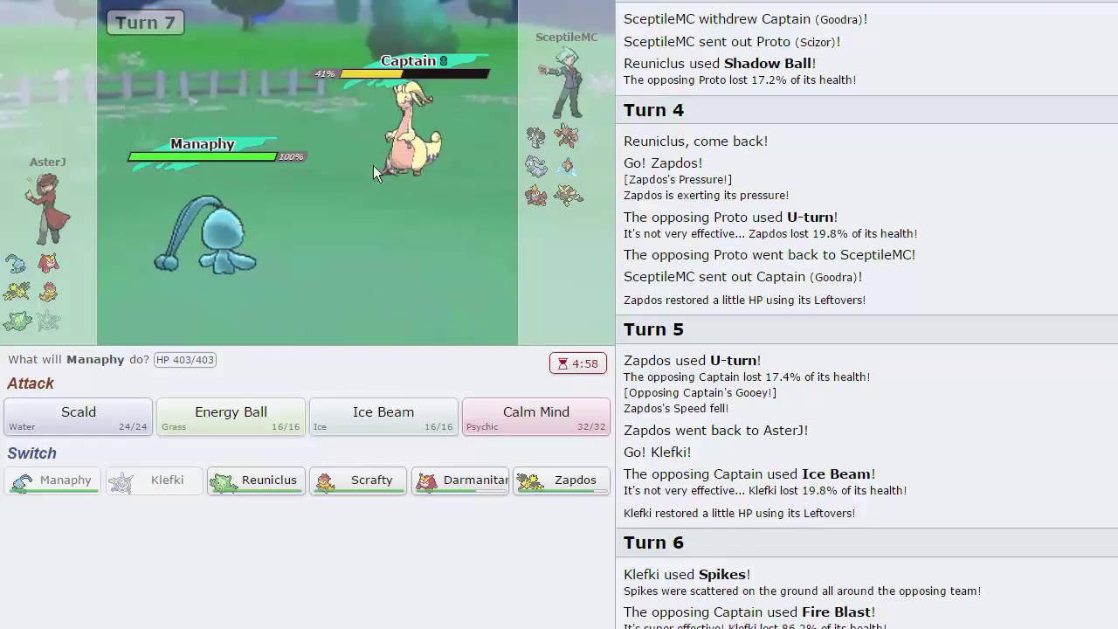
left_click(525, 377)
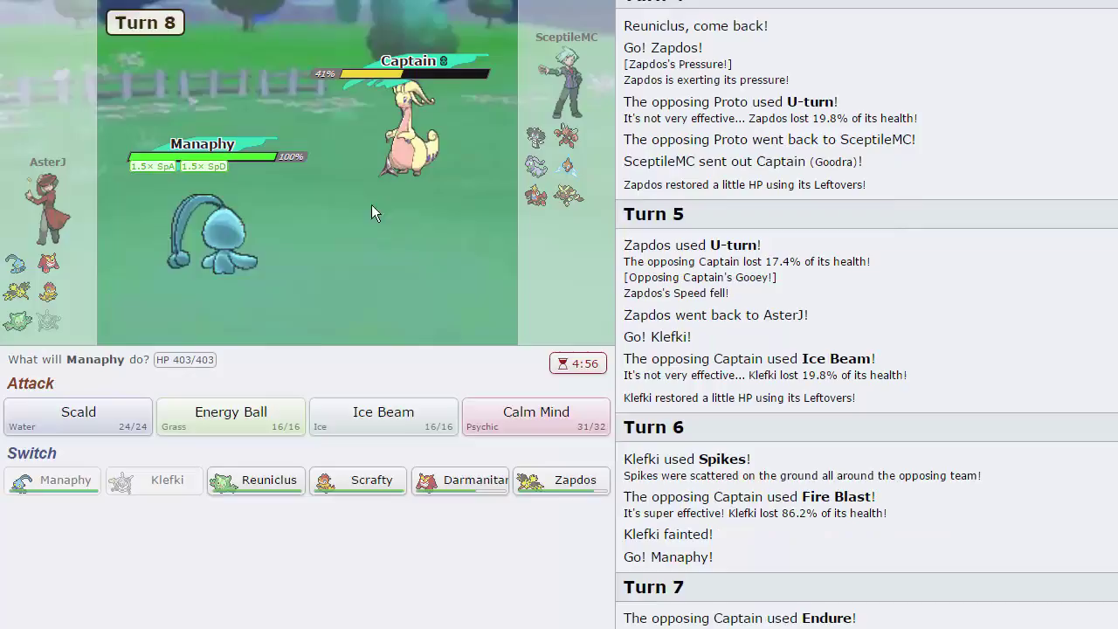
mouse_move(383, 417)
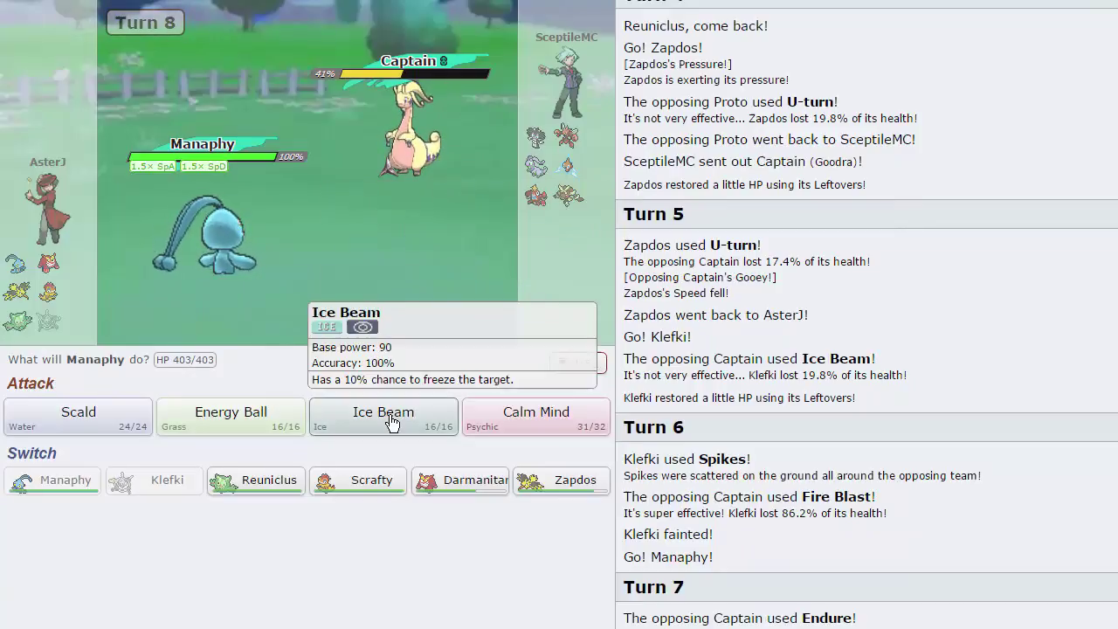
left_click(424, 418)
mouse_move(411, 129)
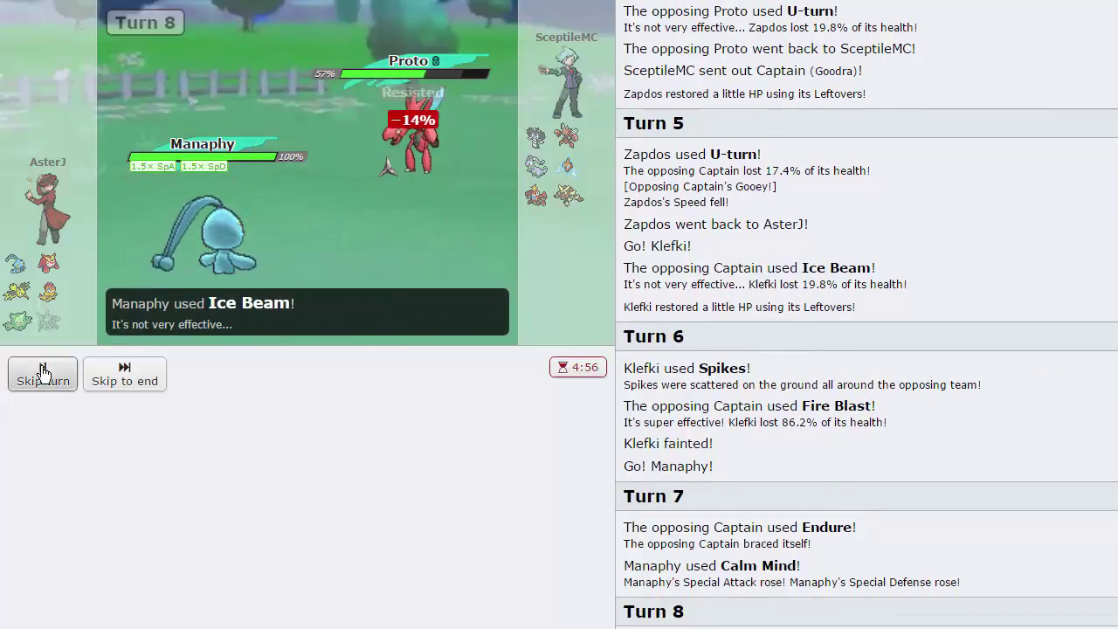
left_click(43, 373)
left_click(78, 418)
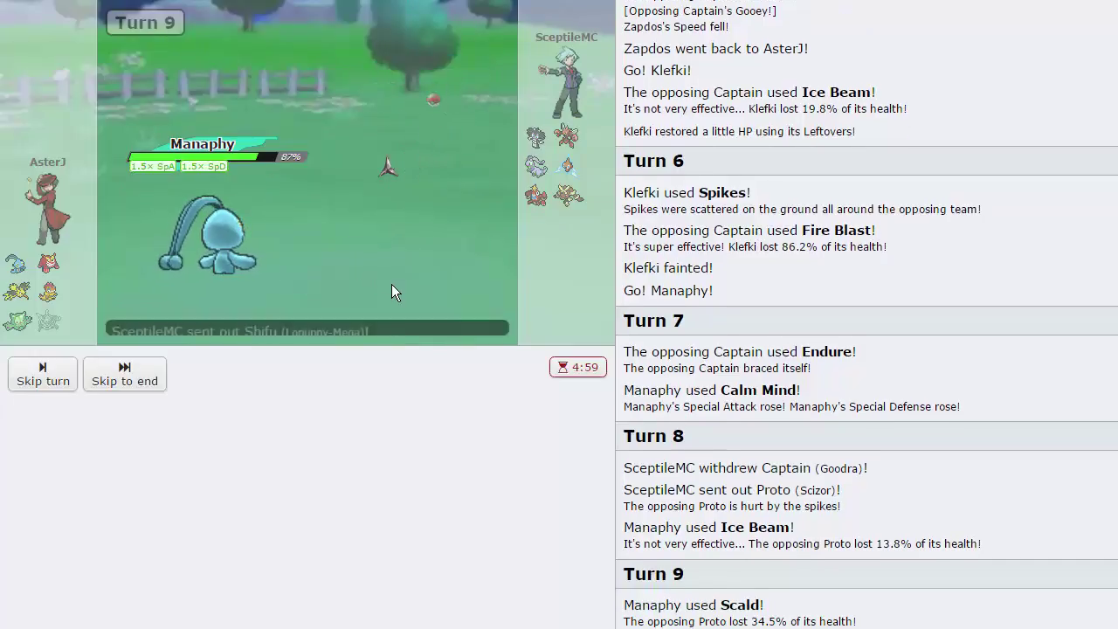
Have Manaphy use Scald twice, knocking out Shifu (Lopunny-Mega)
left_click(38, 382)
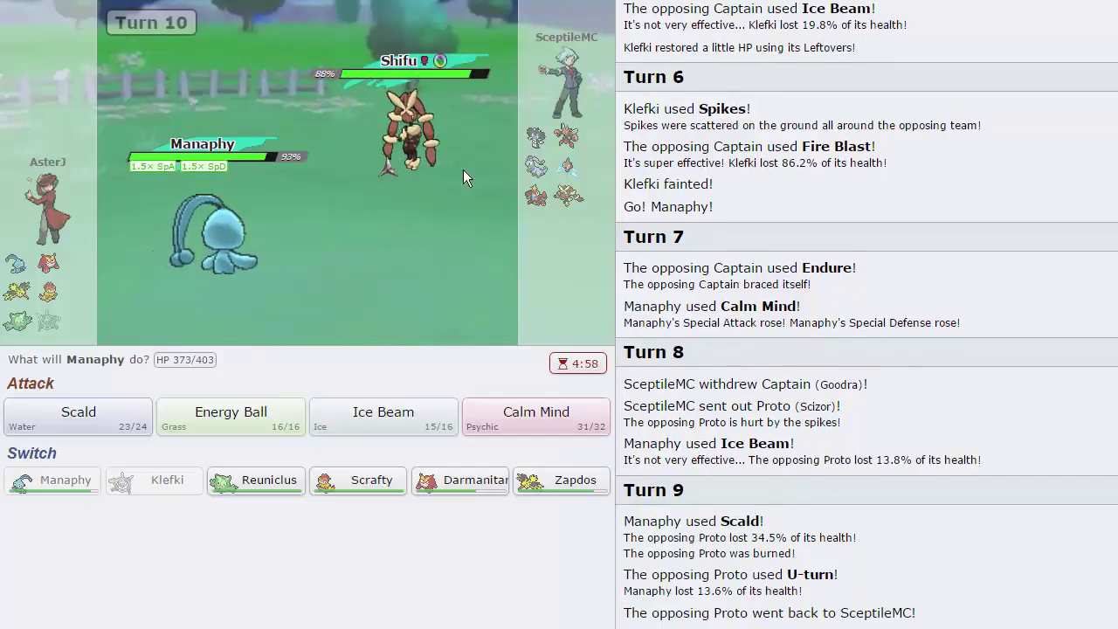
left_click(79, 415)
mouse_move(212, 236)
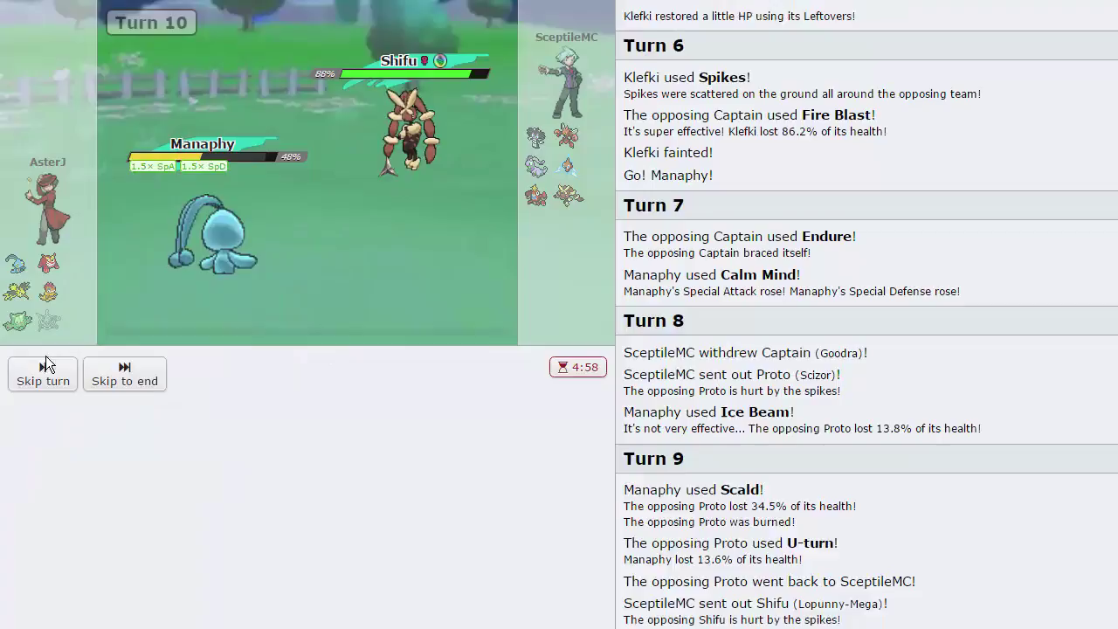
left_click(52, 386)
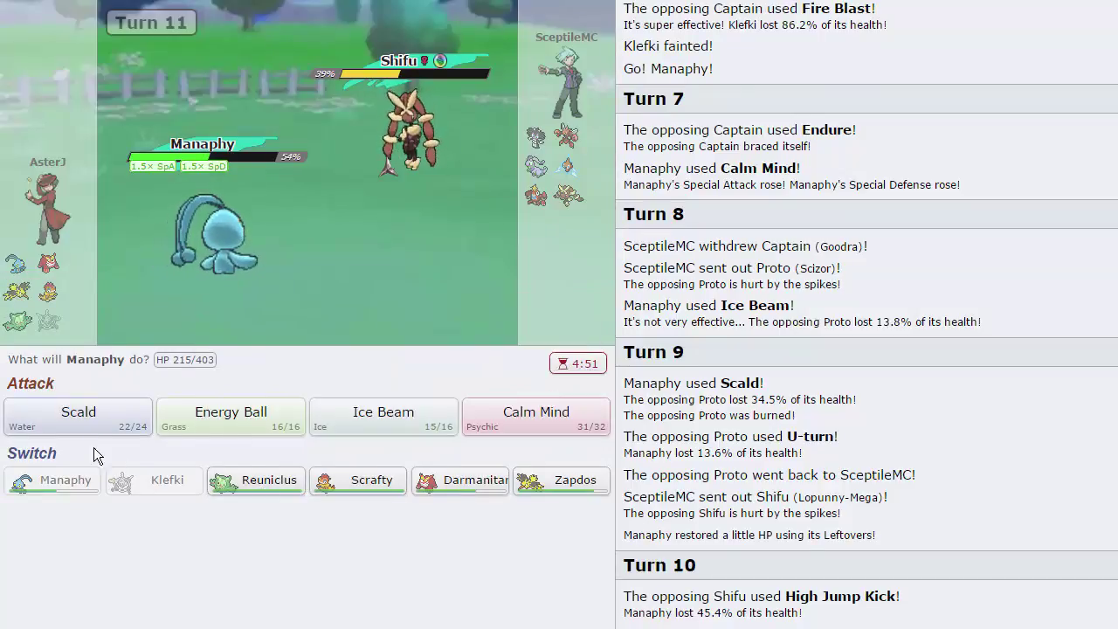
mouse_move(78, 416)
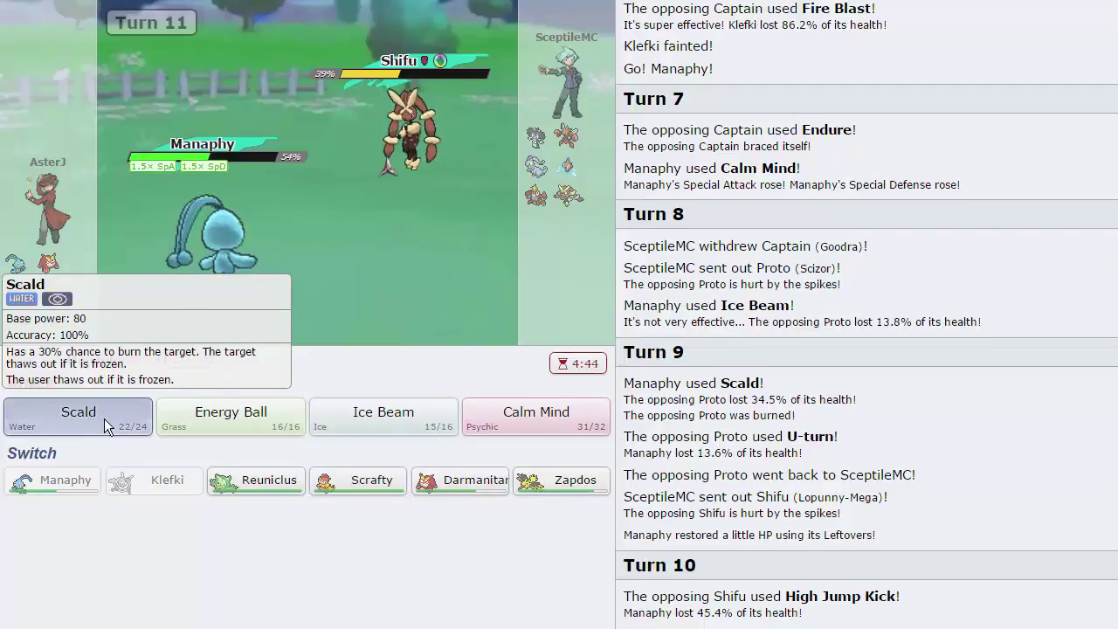
left_click(98, 421)
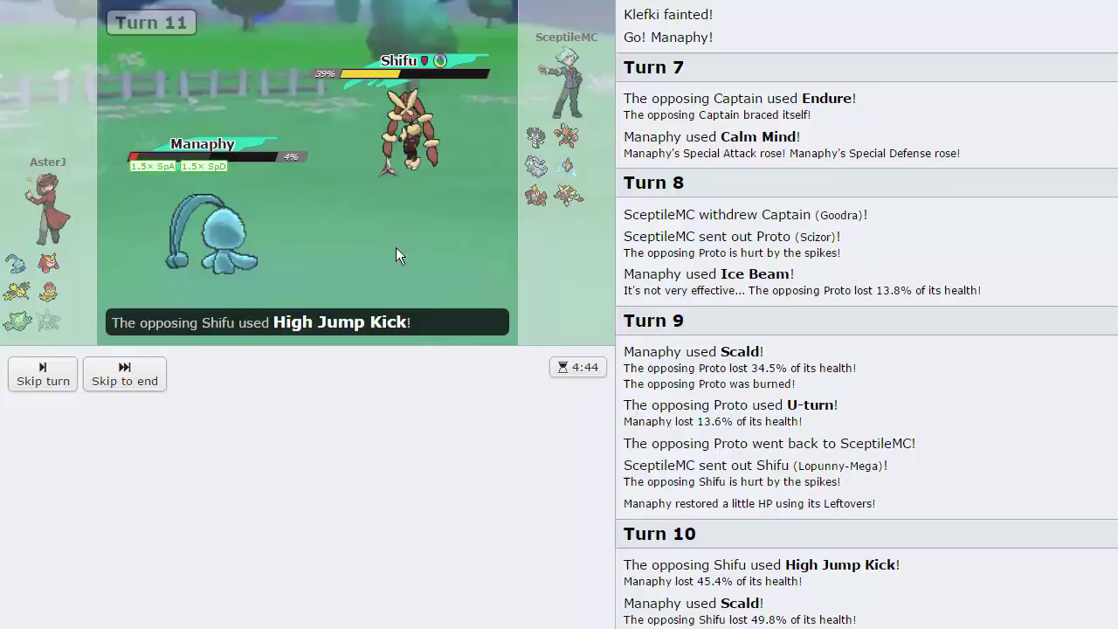
left_click(50, 370)
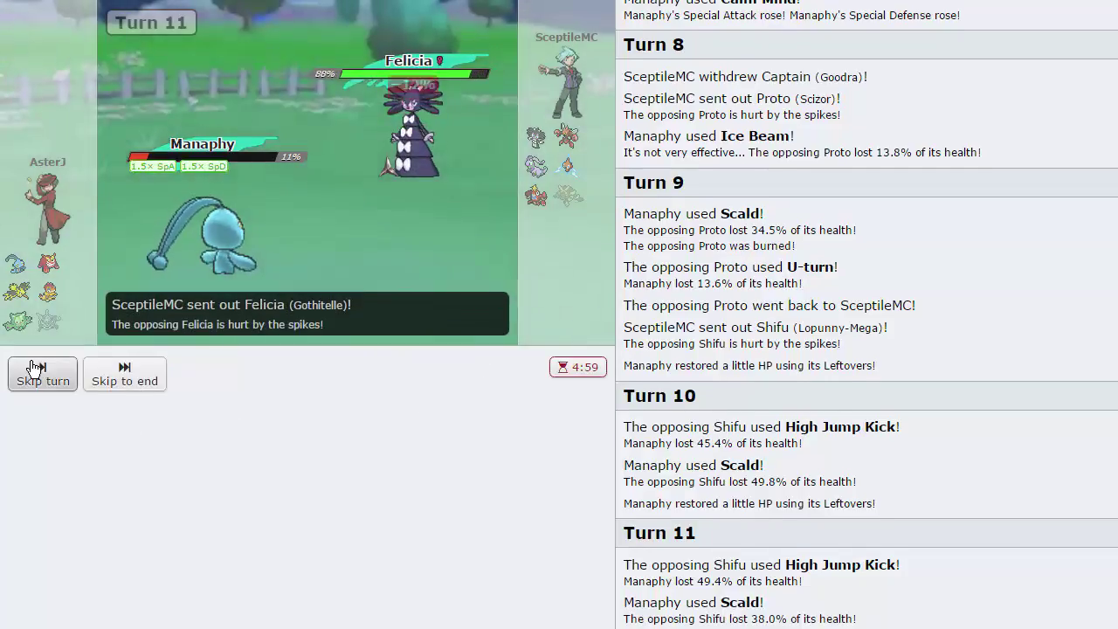
left_click(137, 393)
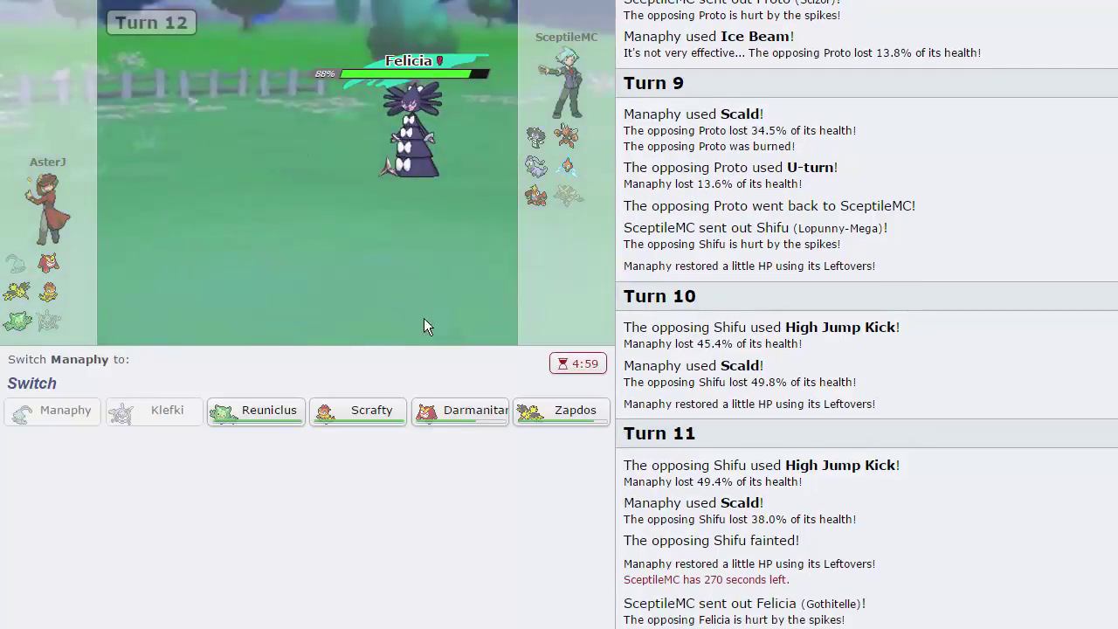
Bring in Scrafty, Dragon Dance, knock out Scizor with Drain Punch, and Dragon Dance again
left_click(367, 412)
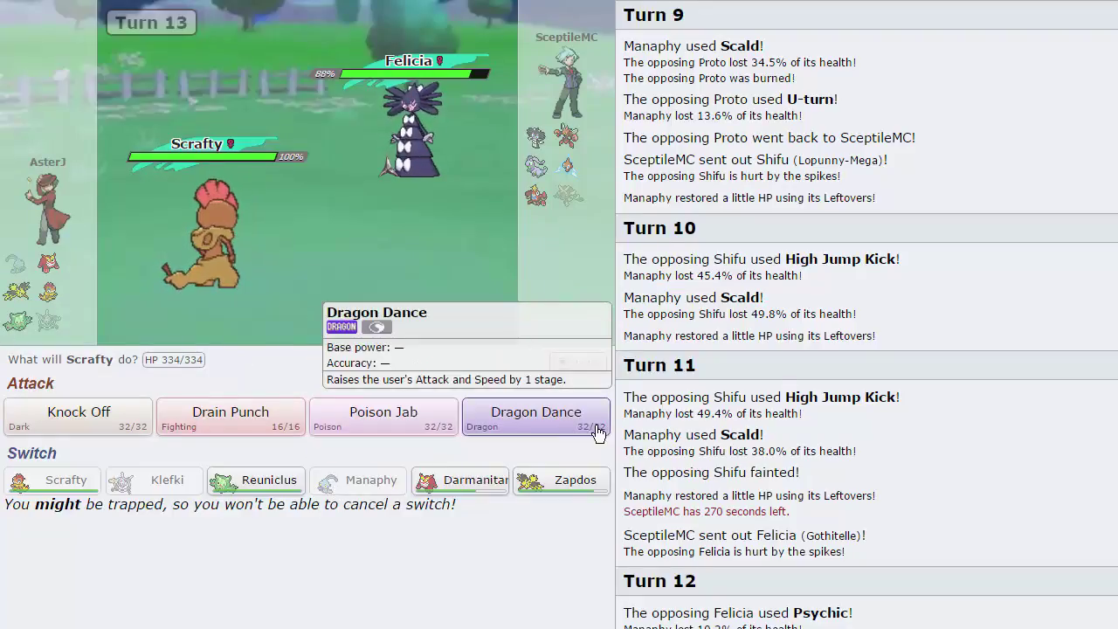
left_click(598, 434)
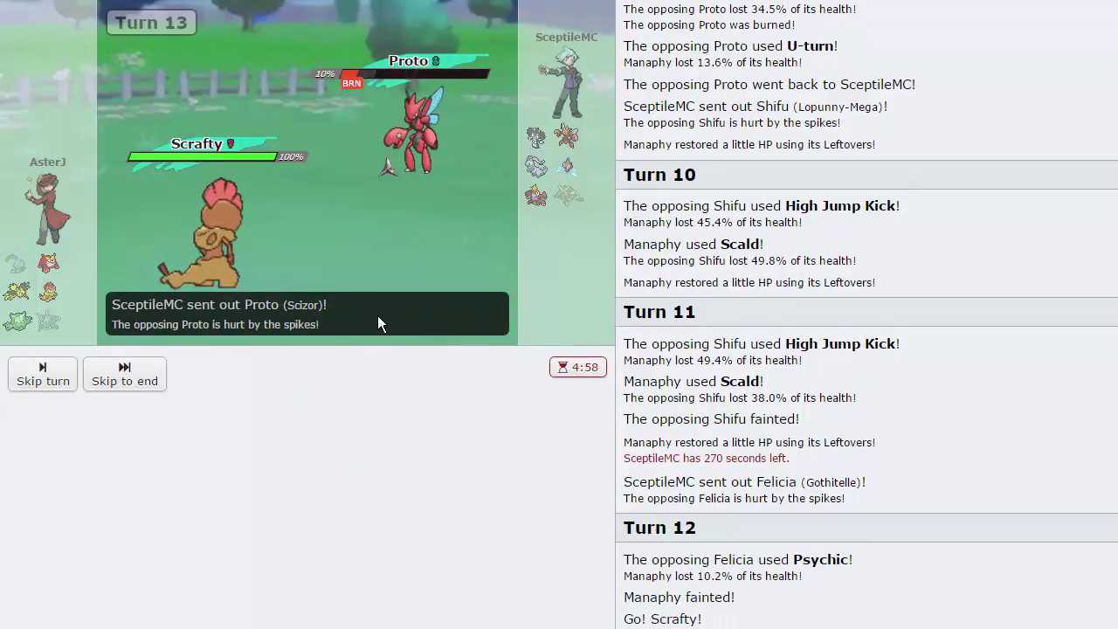
left_click(46, 378)
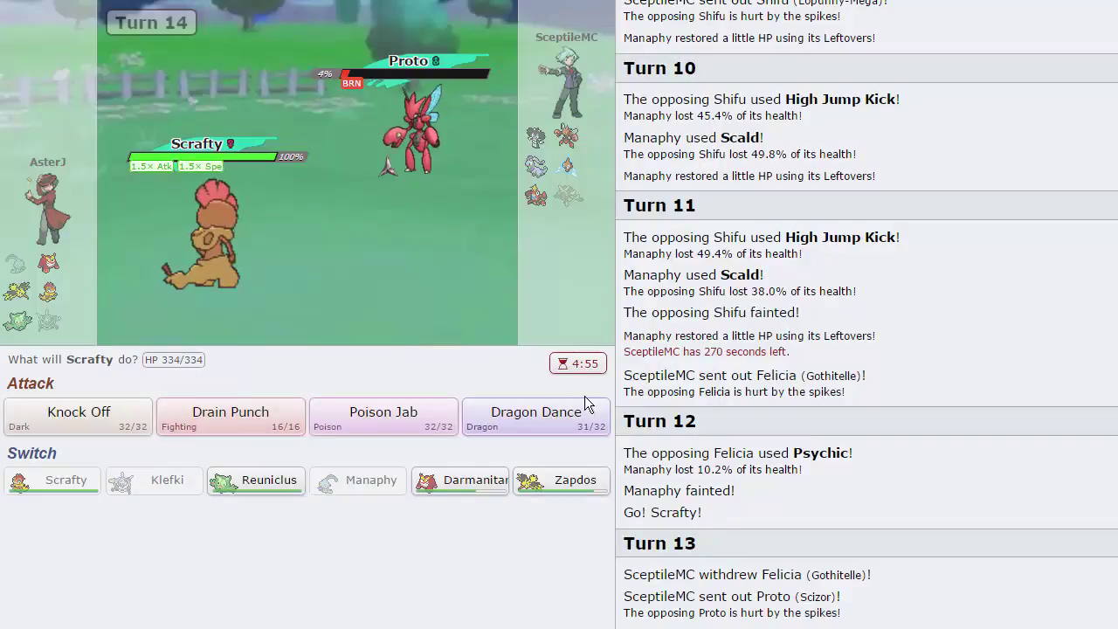
mouse_move(230, 418)
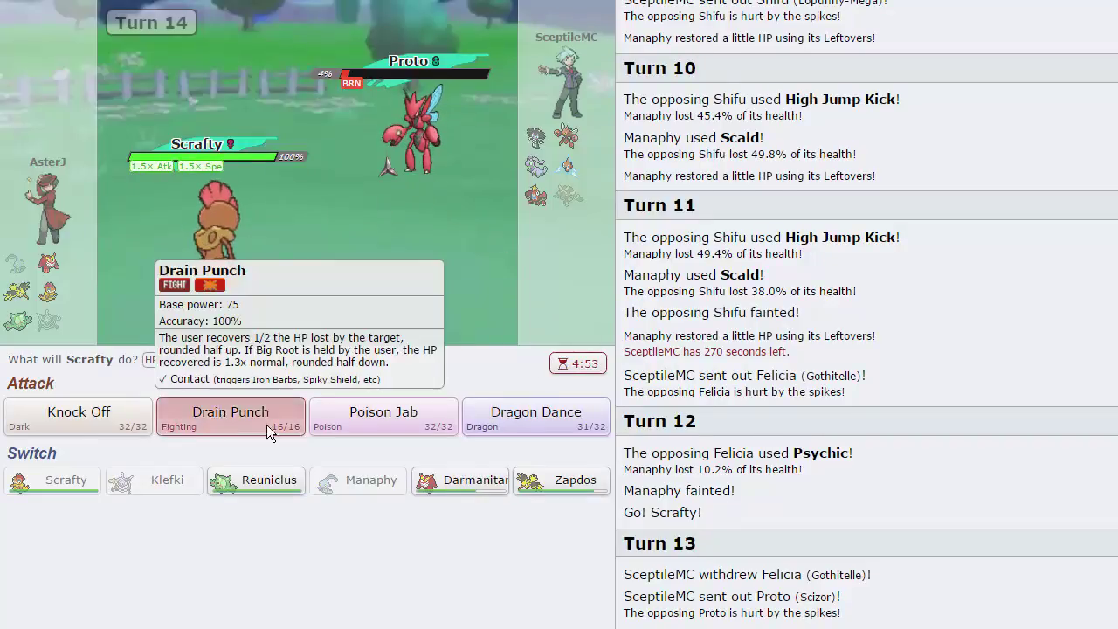
left_click(266, 424)
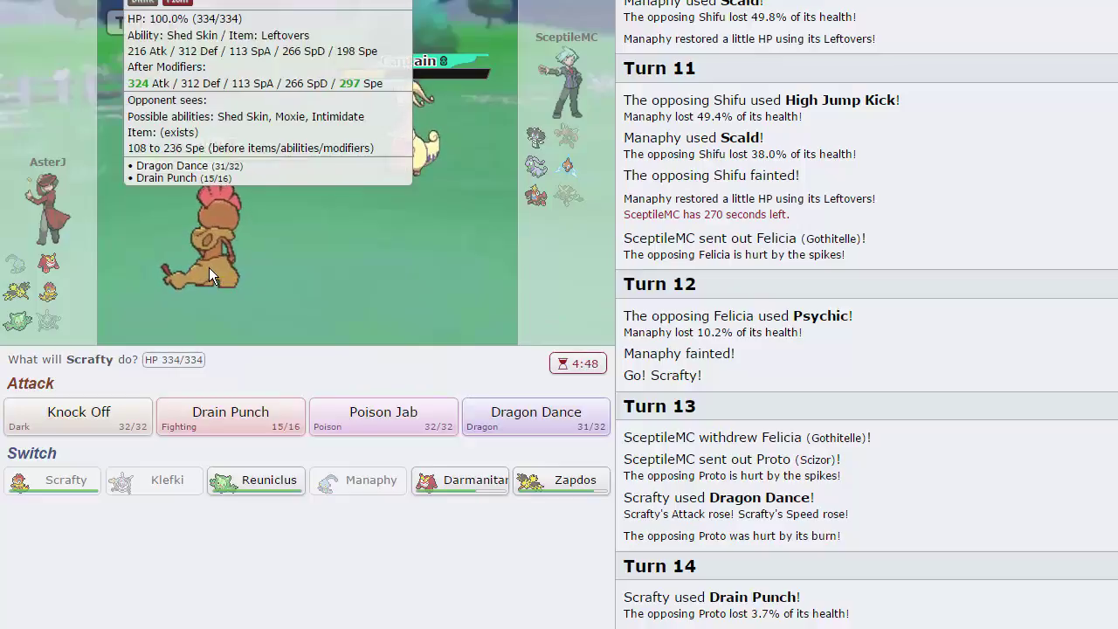
left_click(545, 435)
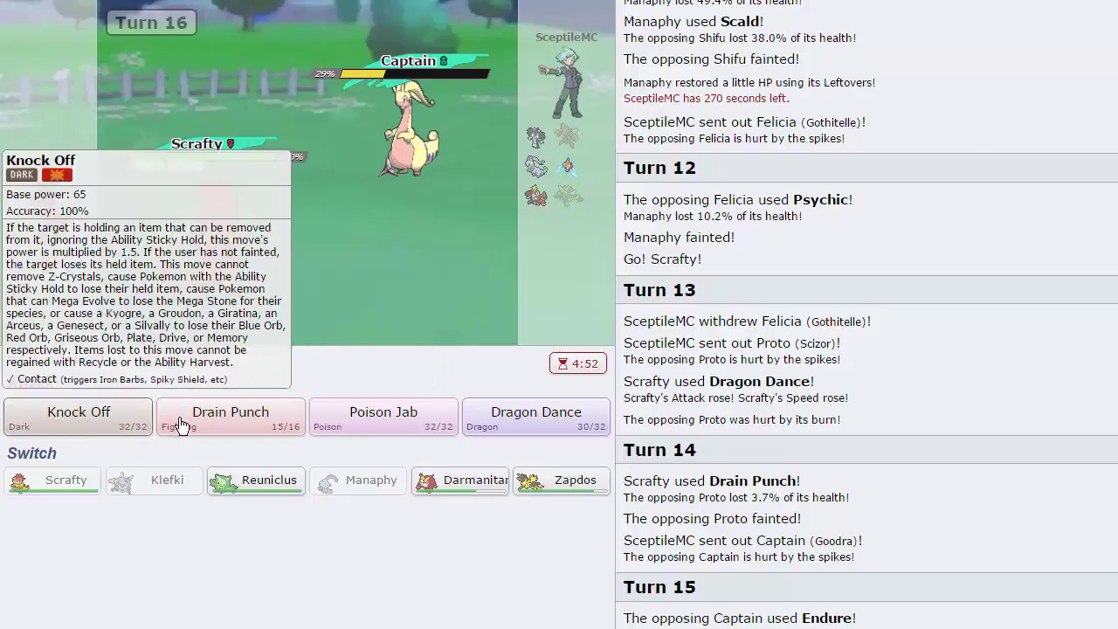
mouse_move(79, 417)
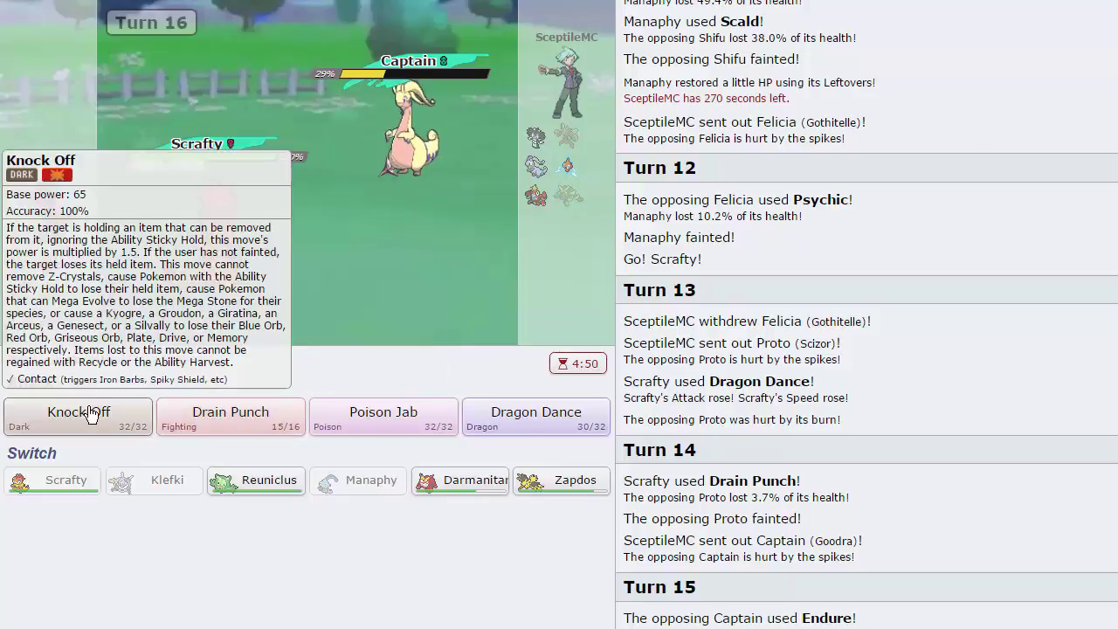
Knock out Captain with Knock Off and Drain Punch, then Knock Off Rotom-Win
left_click(91, 413)
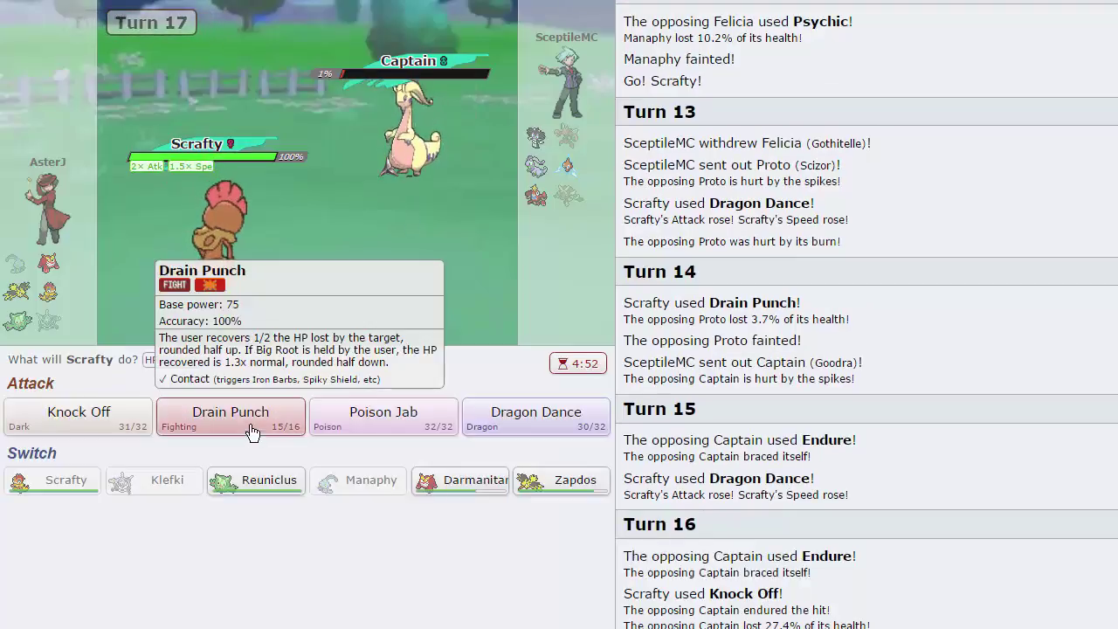
left_click(249, 426)
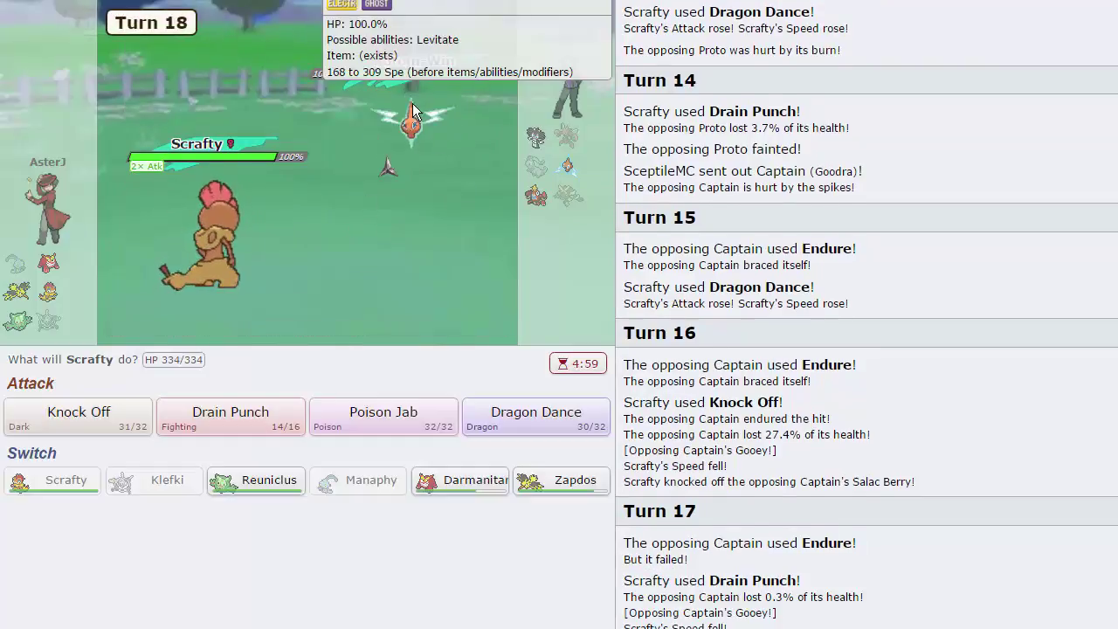
left_click(77, 412)
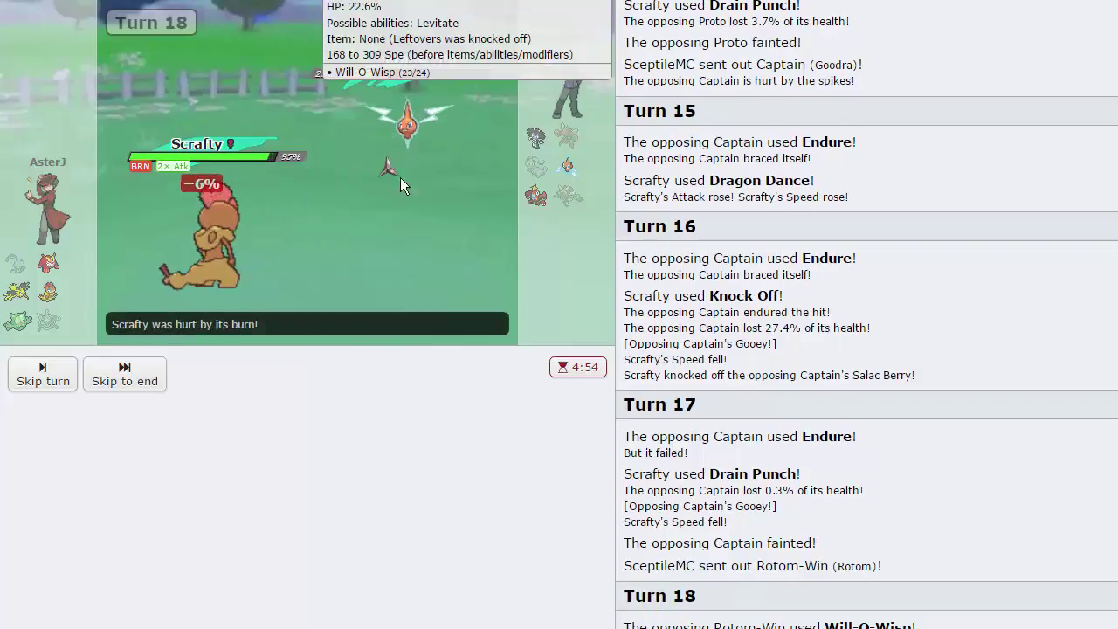
left_click(42, 374)
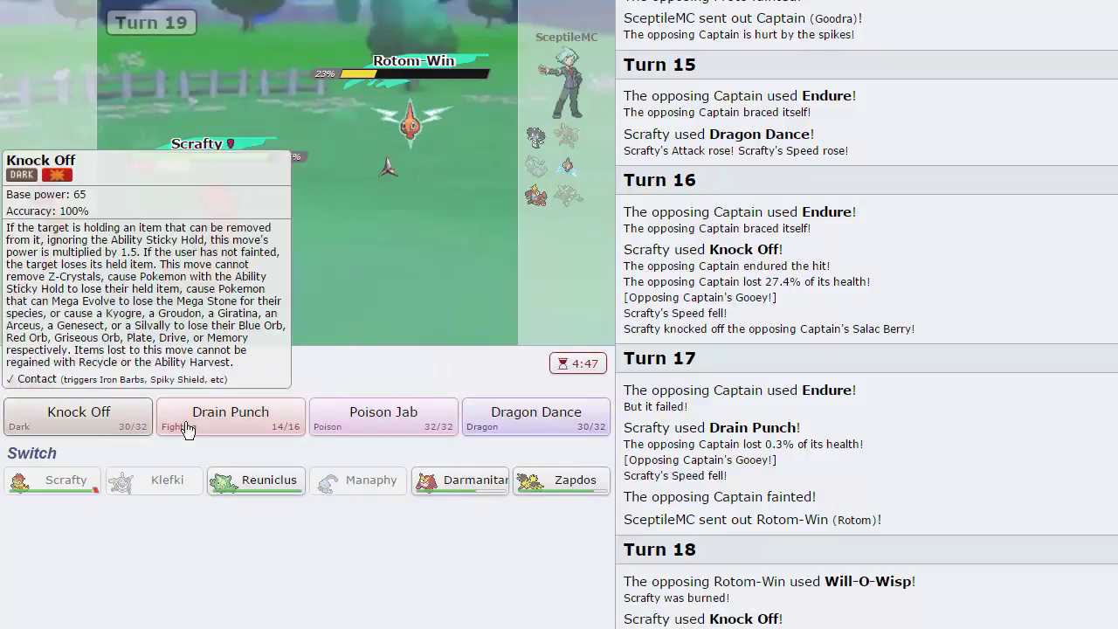
mouse_move(534, 412)
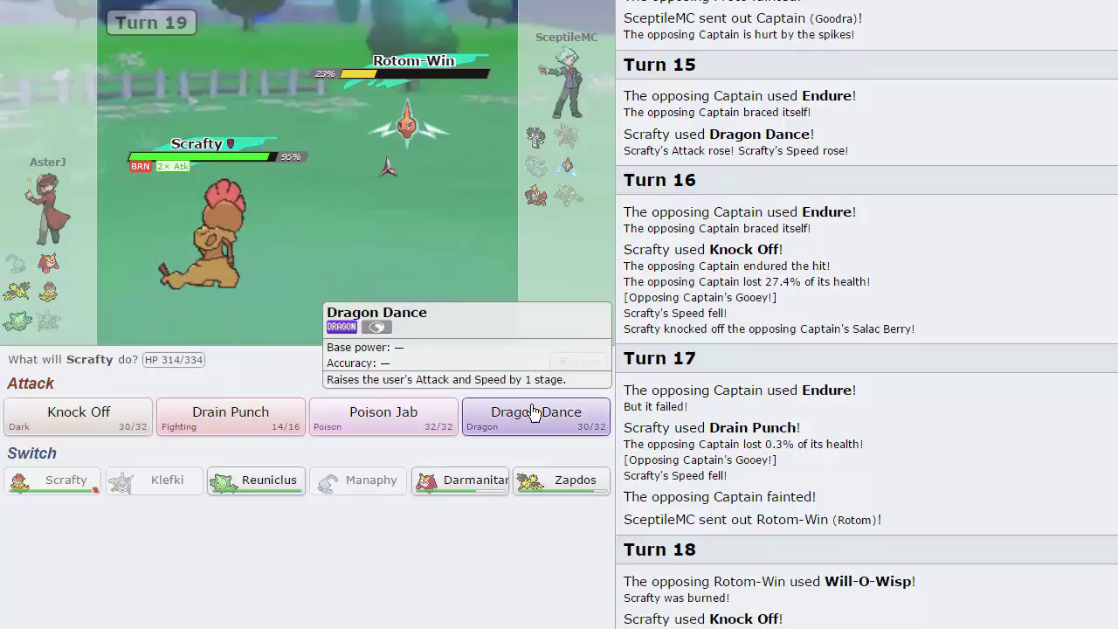
Boost Scrafty with another Dragon Dance and knock out Rotom-Win with Knock Off
left_click(535, 411)
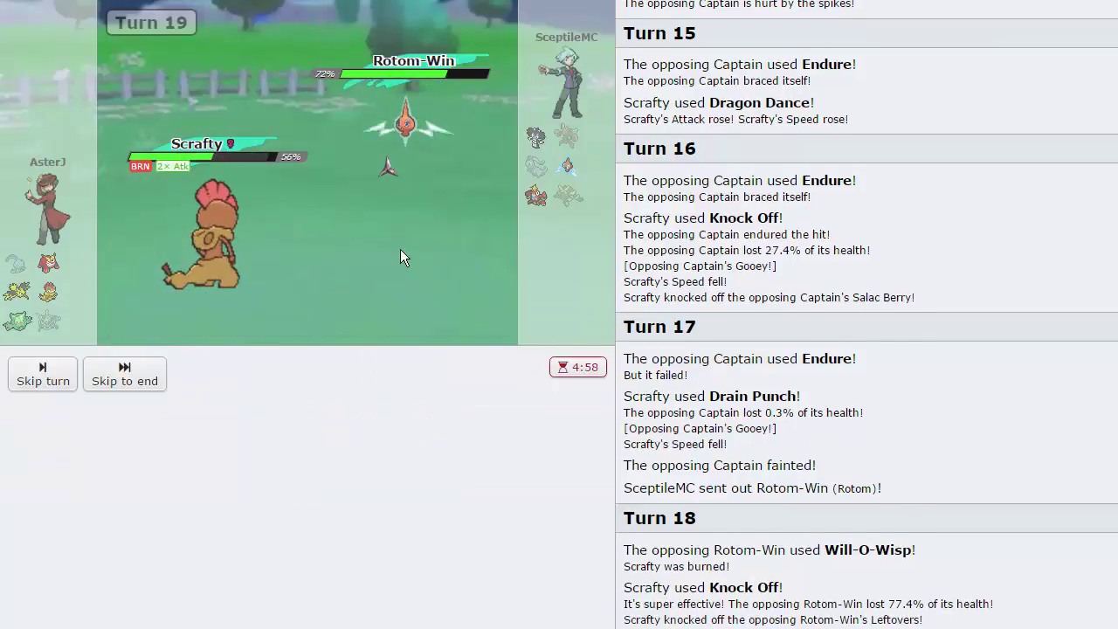
left_click(17, 371)
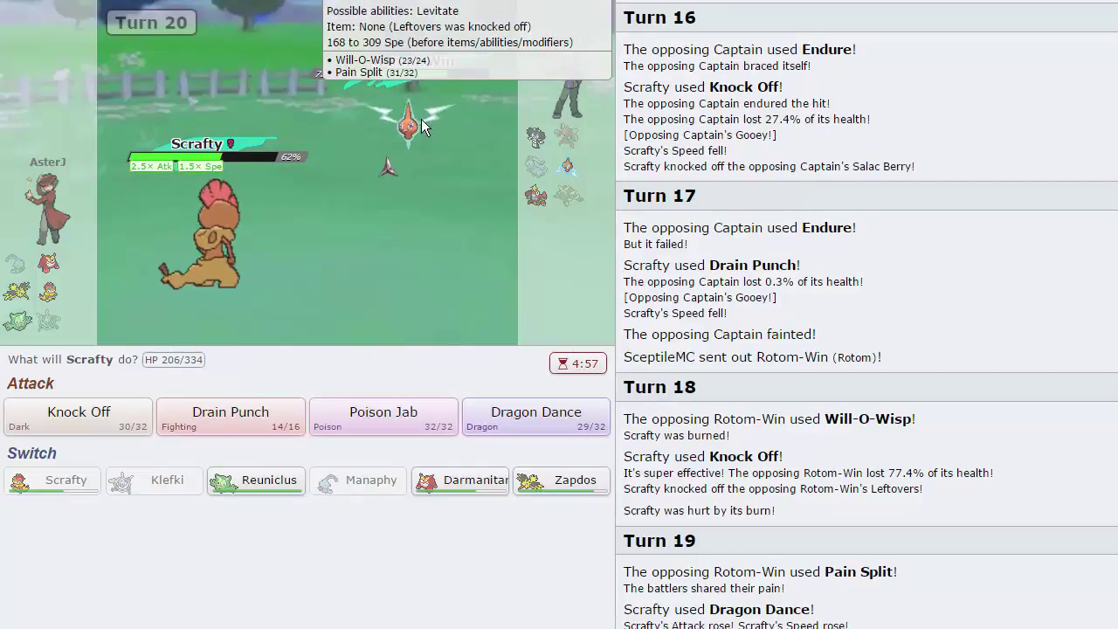
left_click(79, 415)
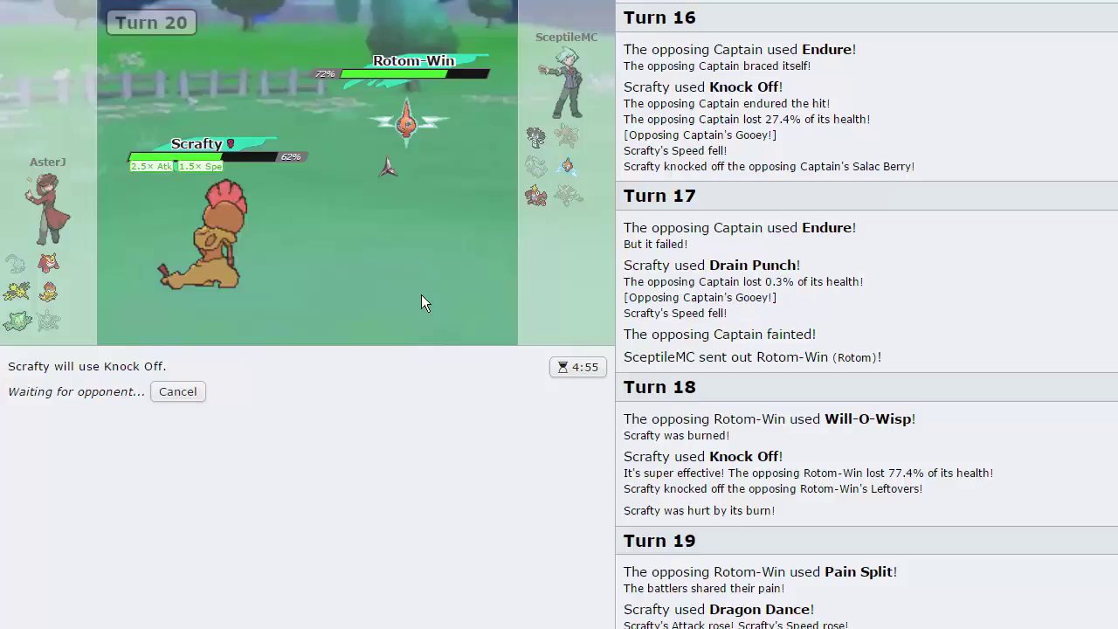
left_click(39, 376)
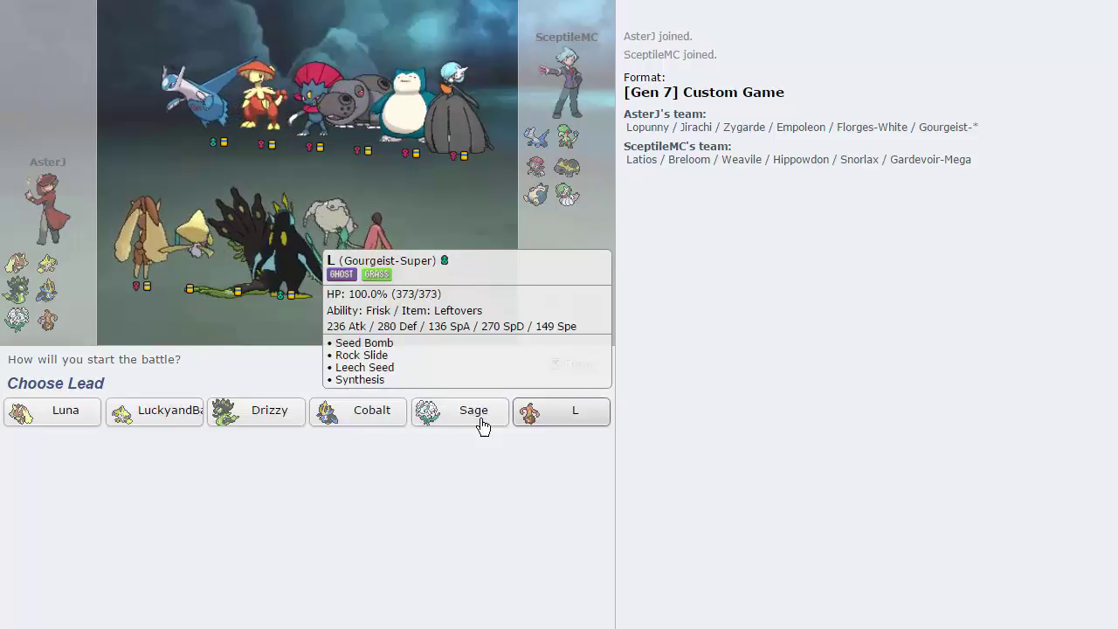
mouse_move(562, 411)
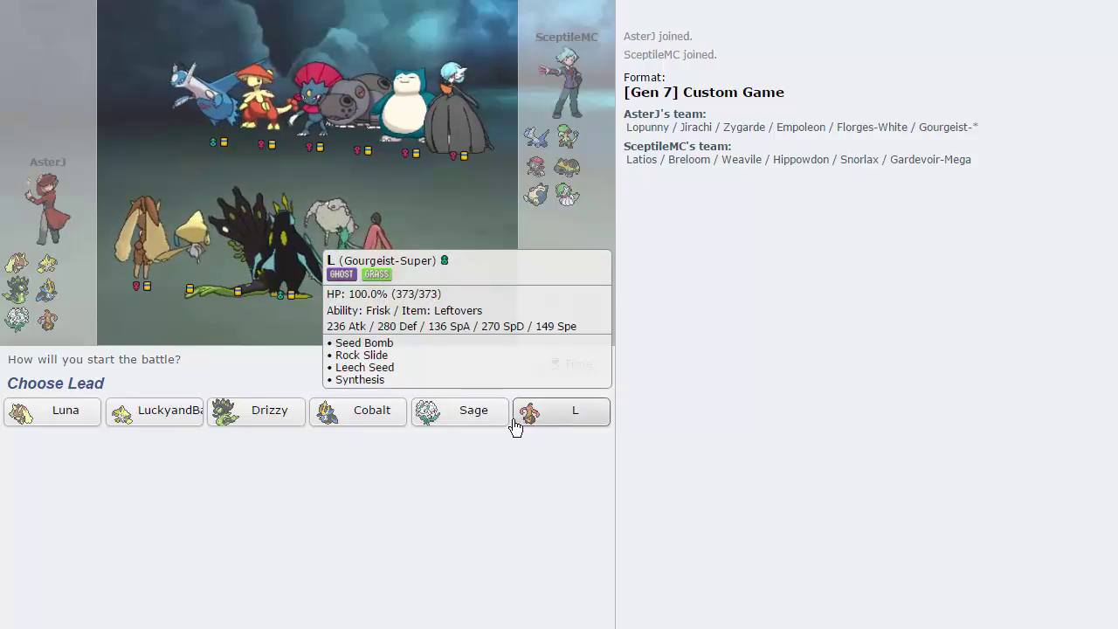
Lead with L (Gourgeist-Super) against NotoNoto's Hippowdon
left_click(563, 414)
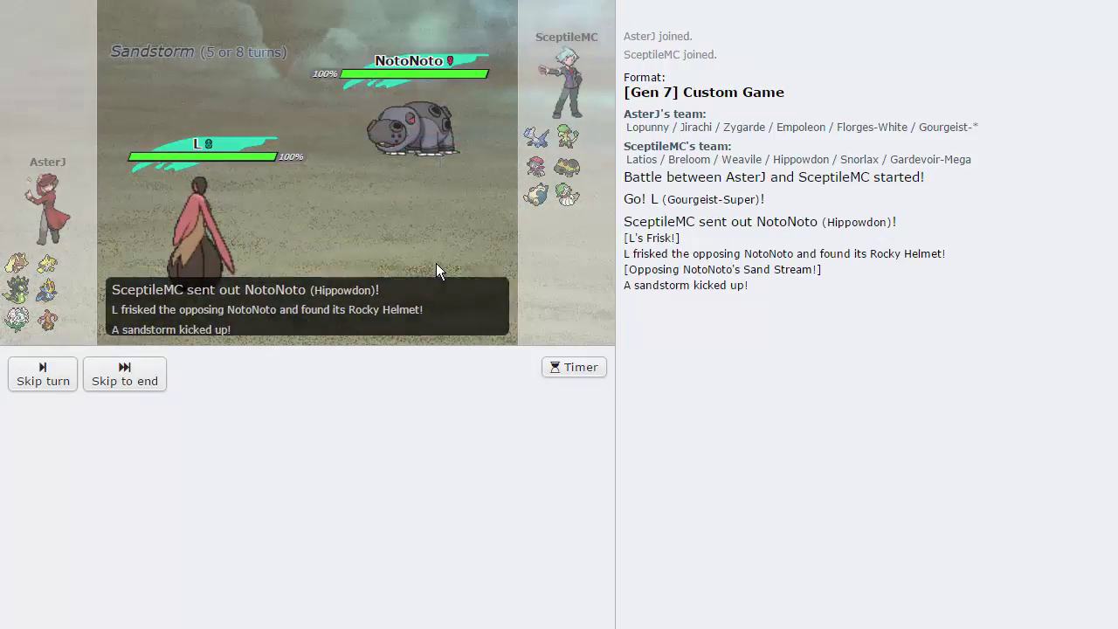
mouse_move(383, 416)
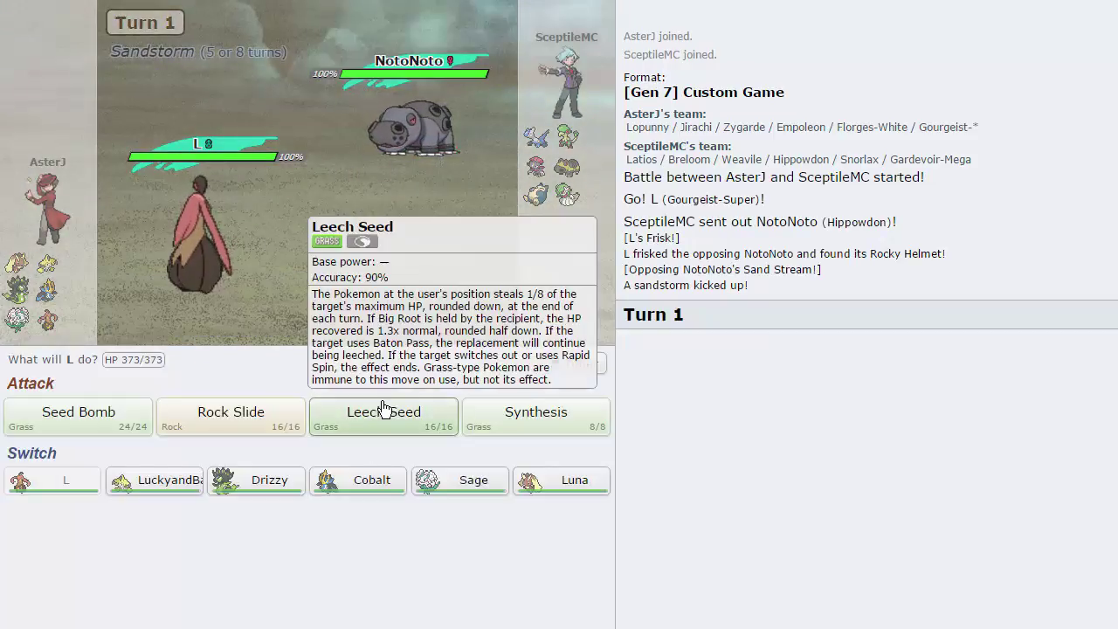
Leech Seed Hippowdon, Seed Bomb Latios, then Leech Seed the incoming Weavile
left_click(395, 421)
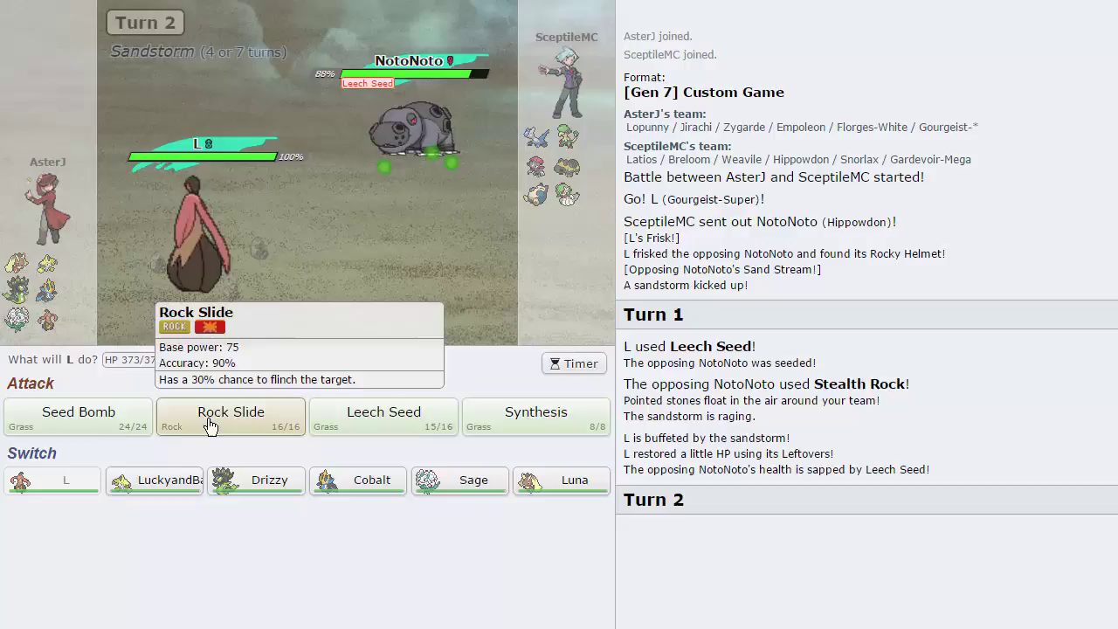
left_click(100, 422)
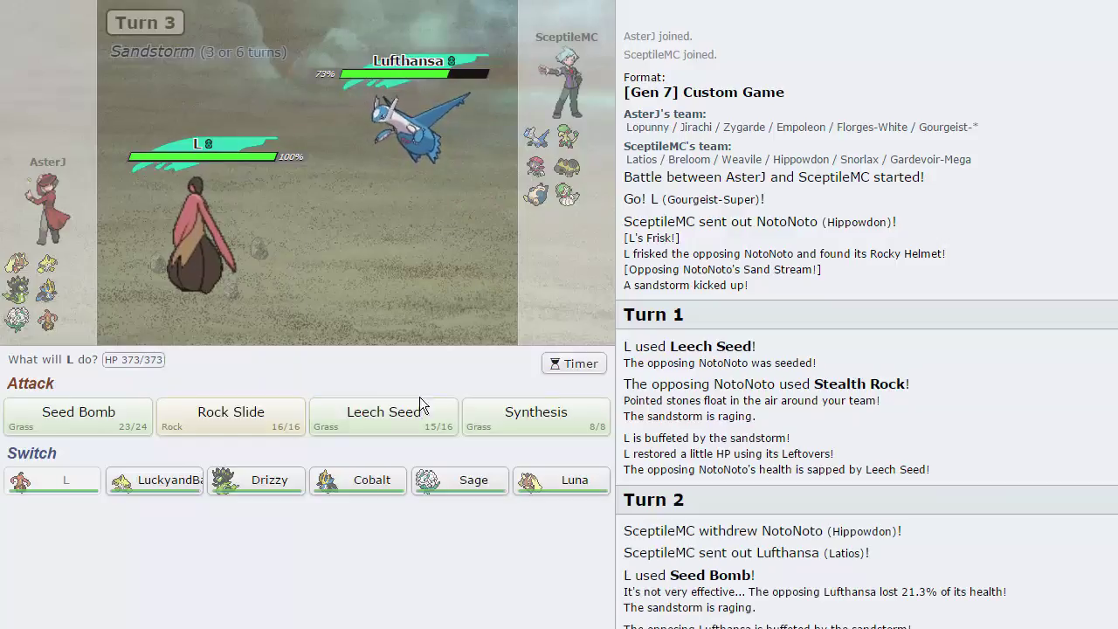
left_click(393, 419)
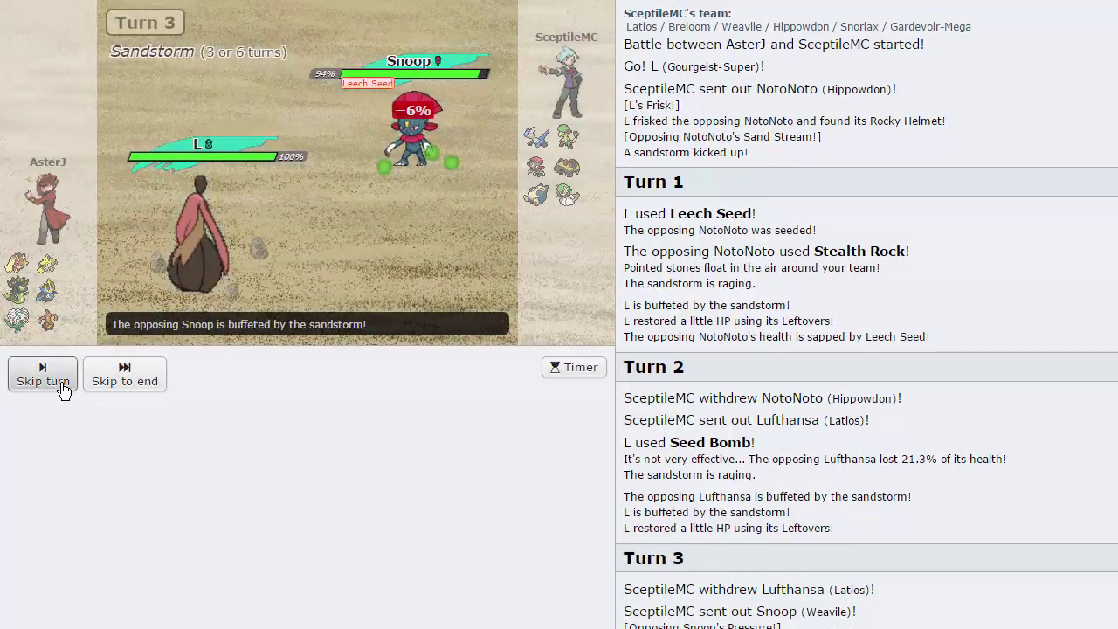
Knock out Snoop with Rock Slide, then heal L with Synthesis, skipping both animations
left_click(62, 389)
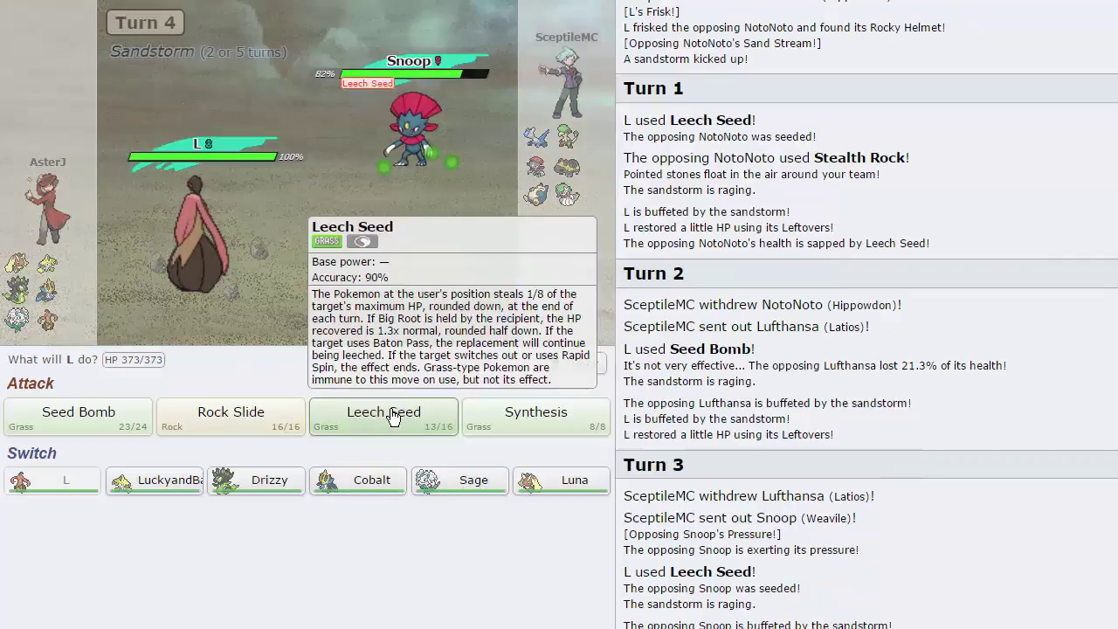
left_click(221, 414)
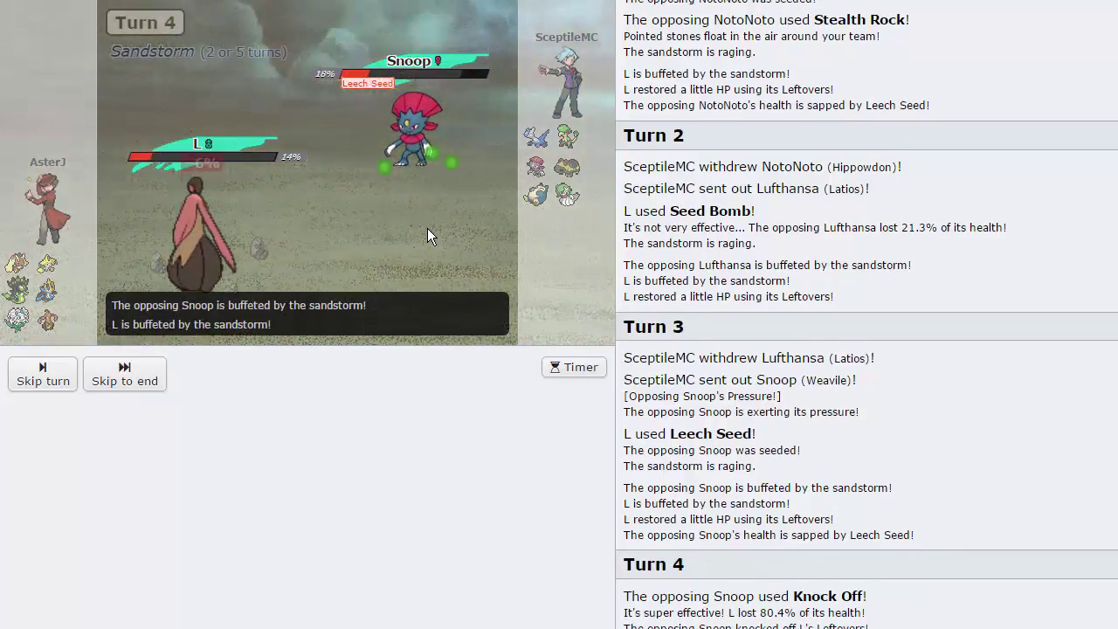
left_click(43, 373)
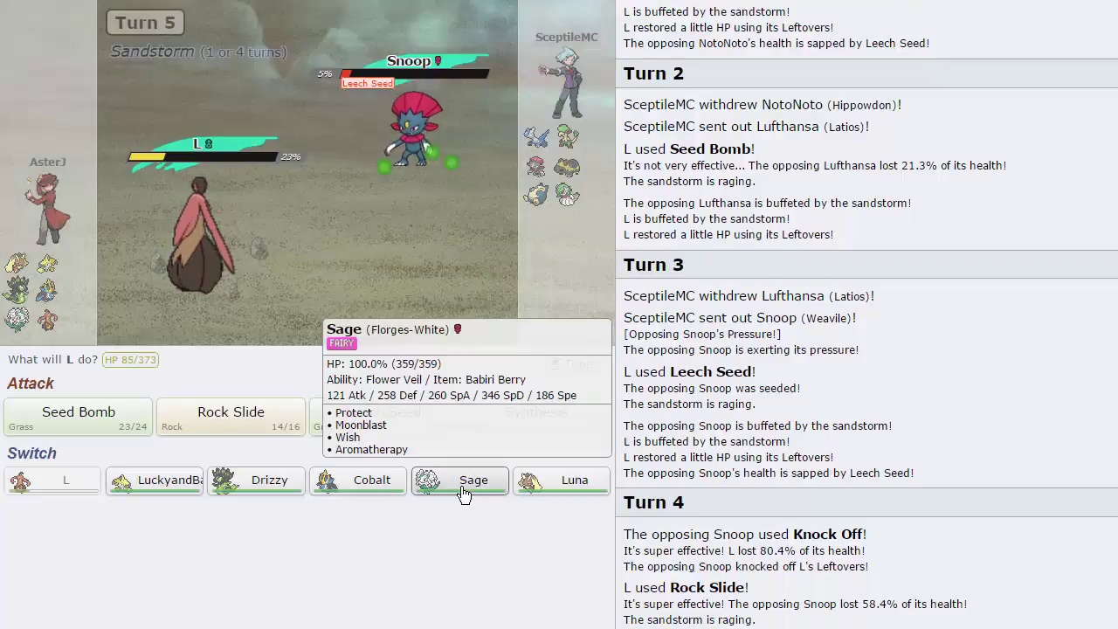
mouse_move(536, 415)
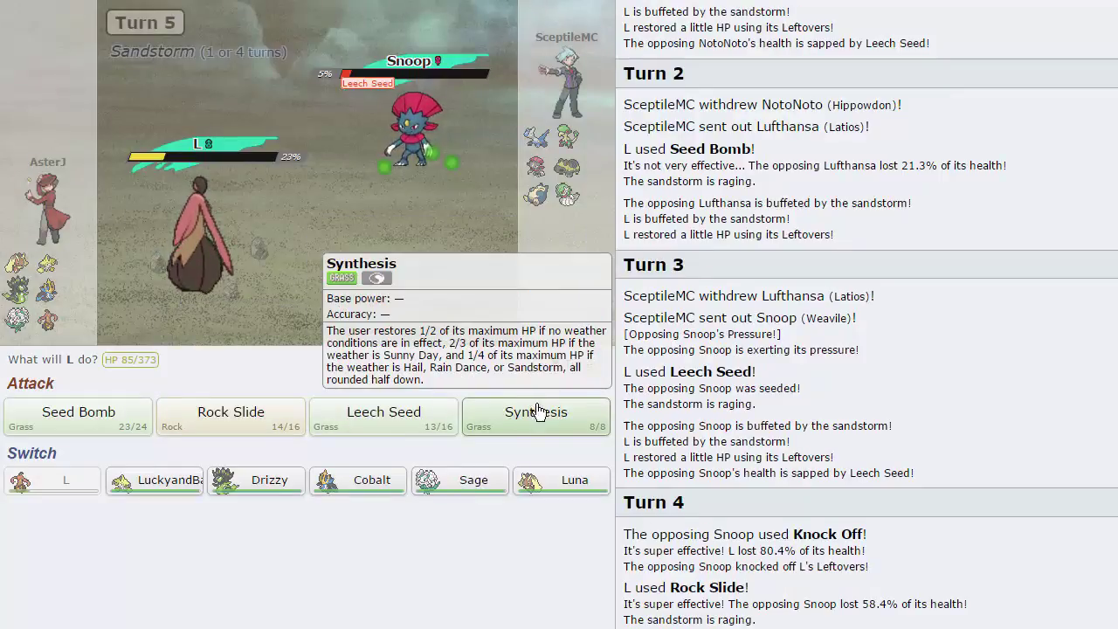
left_click(549, 415)
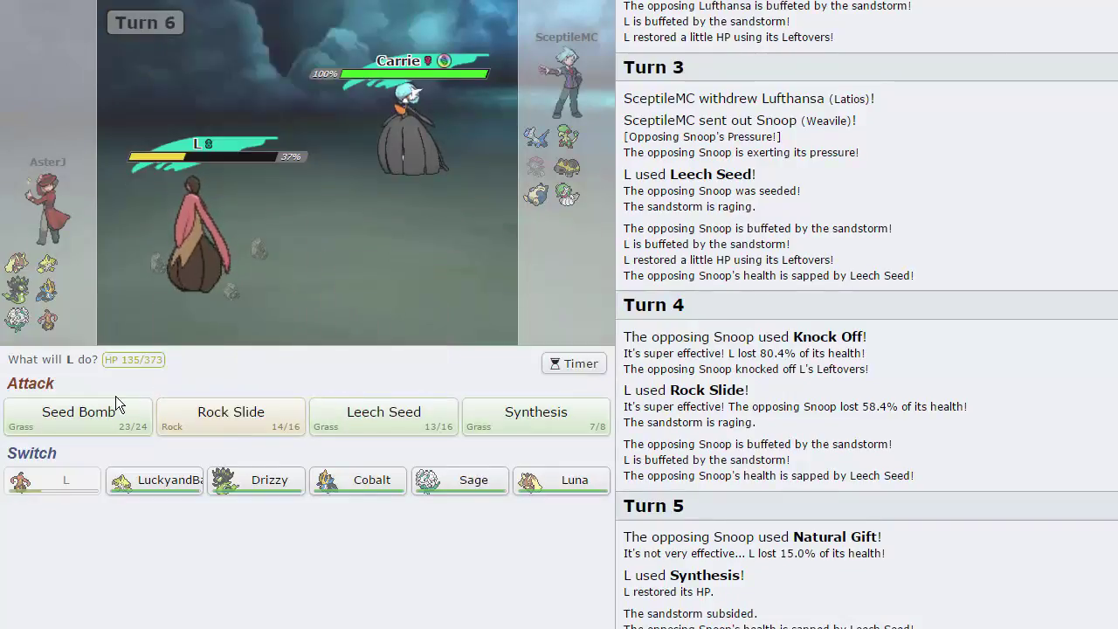
Attack Carrie with L, send Cobalt in after L faints, and set Stealth Rock
left_click(113, 408)
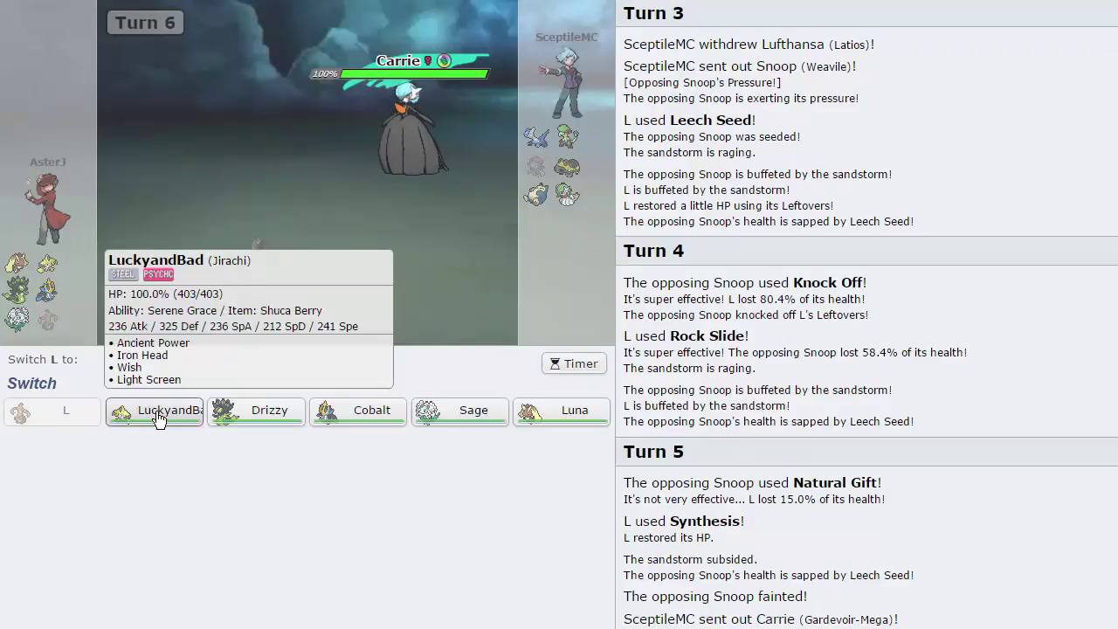
mouse_move(358, 479)
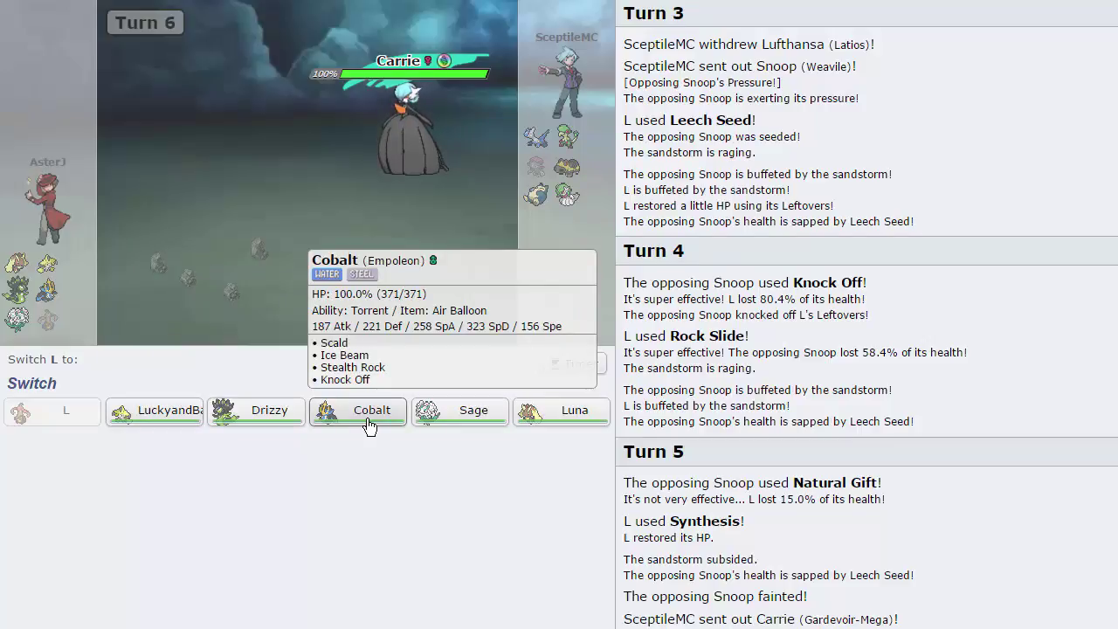
left_click(367, 423)
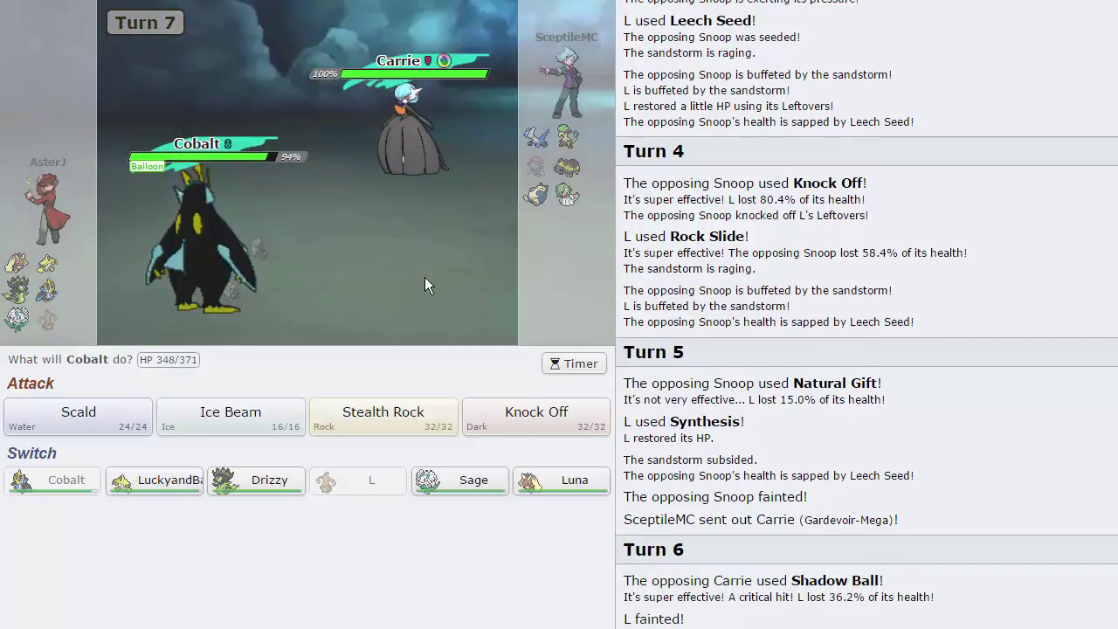
mouse_move(383, 417)
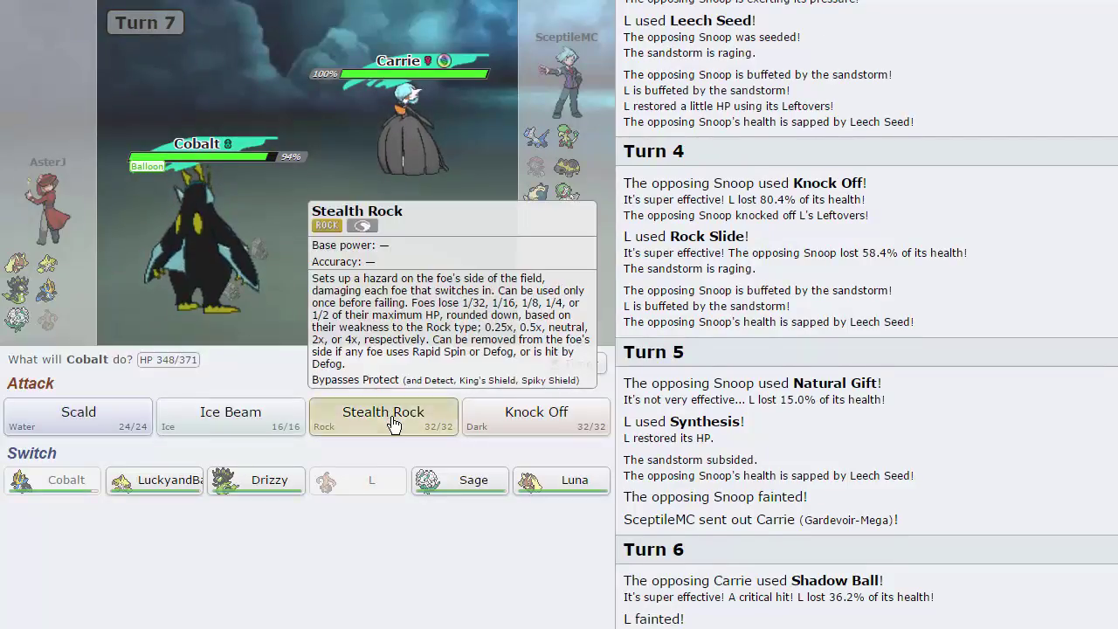
left_click(393, 423)
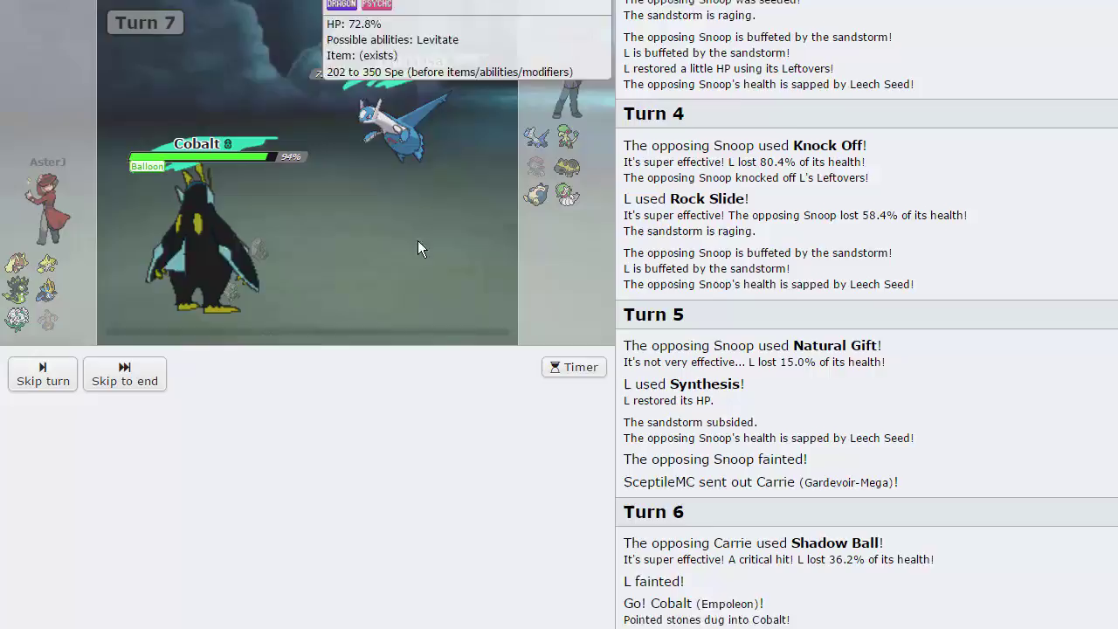
left_click(45, 376)
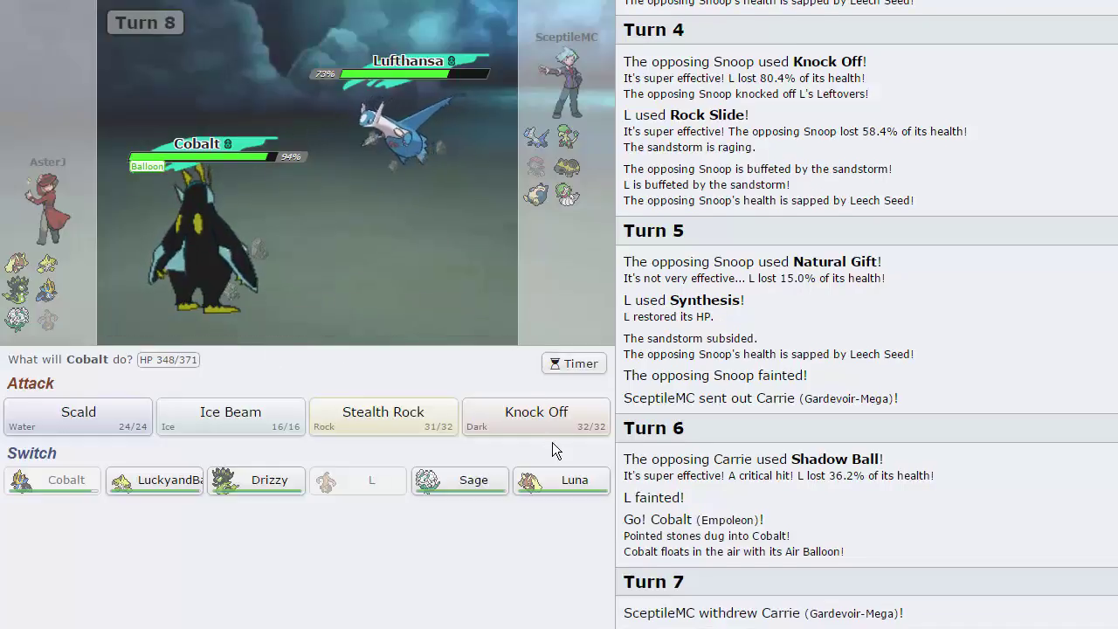
Knock out Lufthansa with two Cobalt Knock Offs and skip to Turn 10
left_click(550, 426)
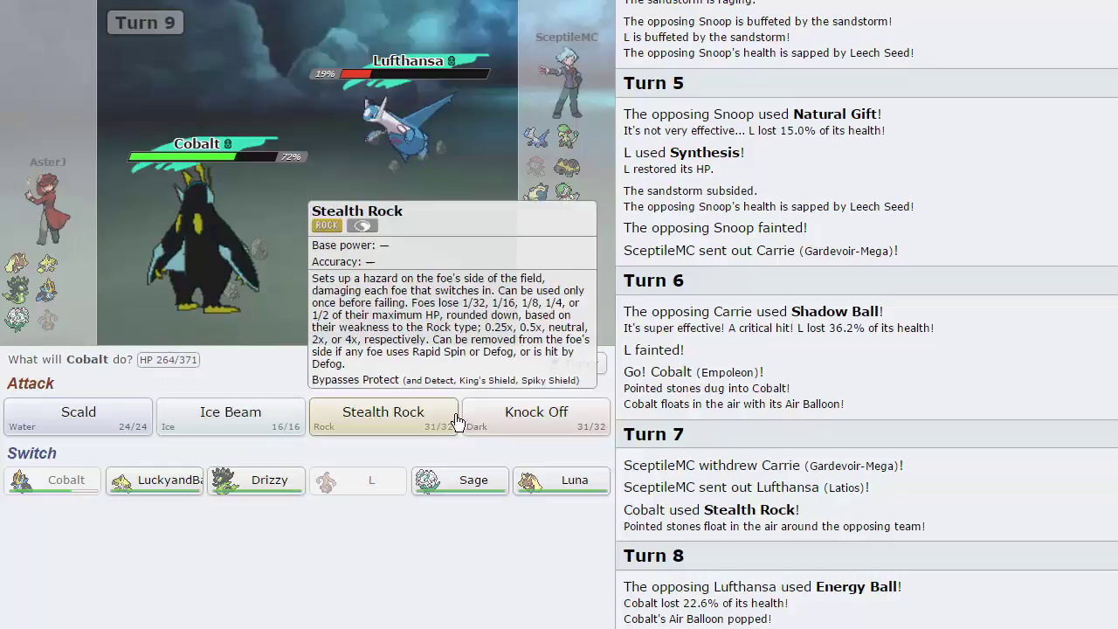
left_click(545, 408)
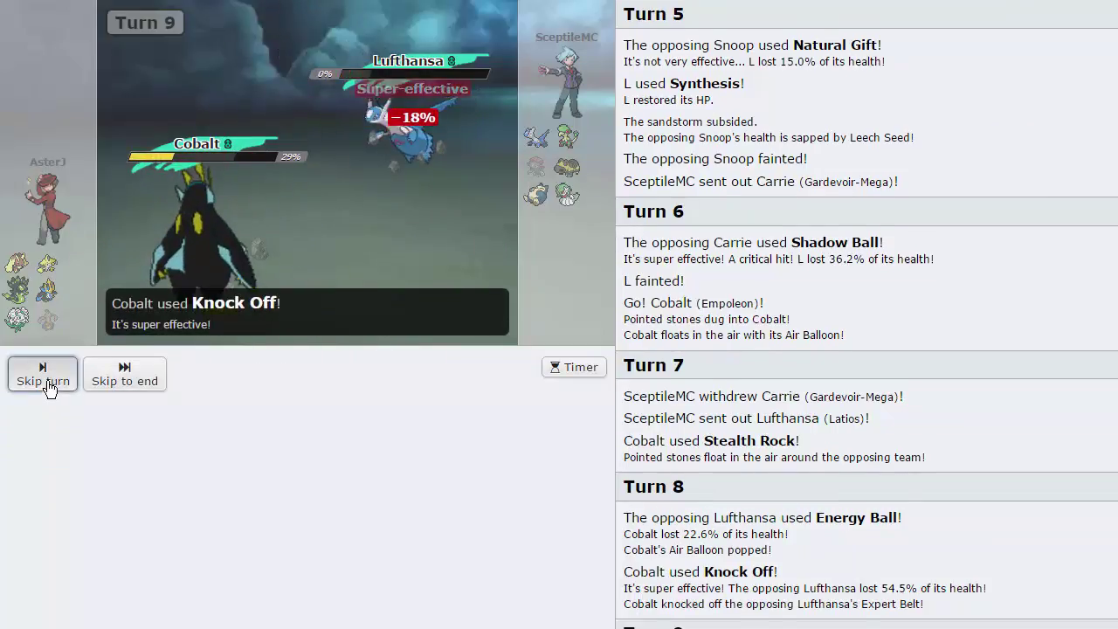
left_click(45, 380)
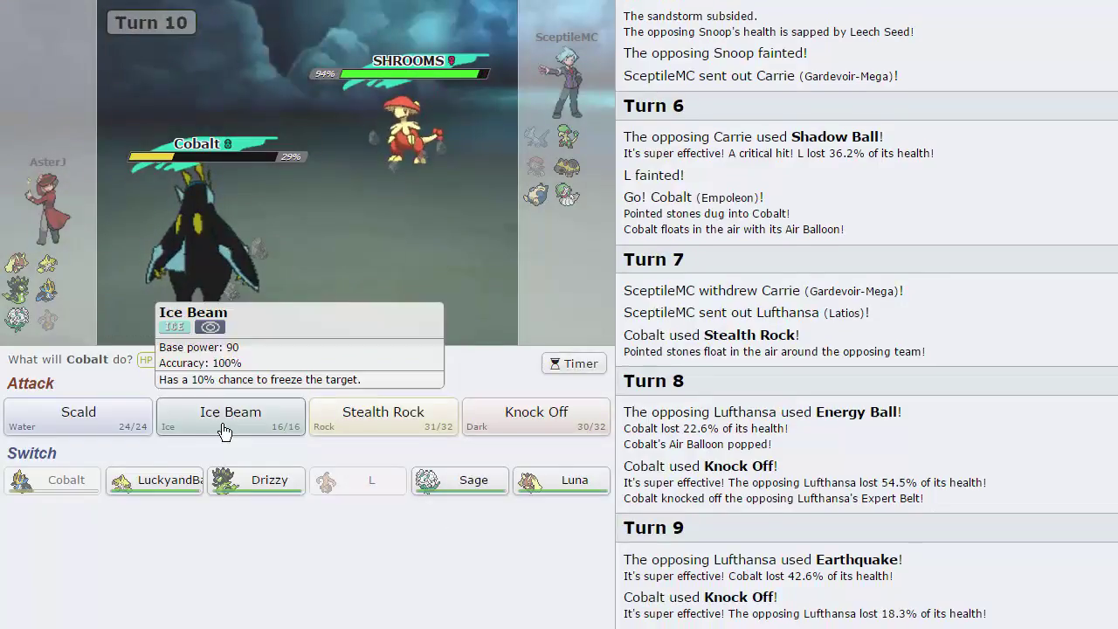
mouse_move(460, 480)
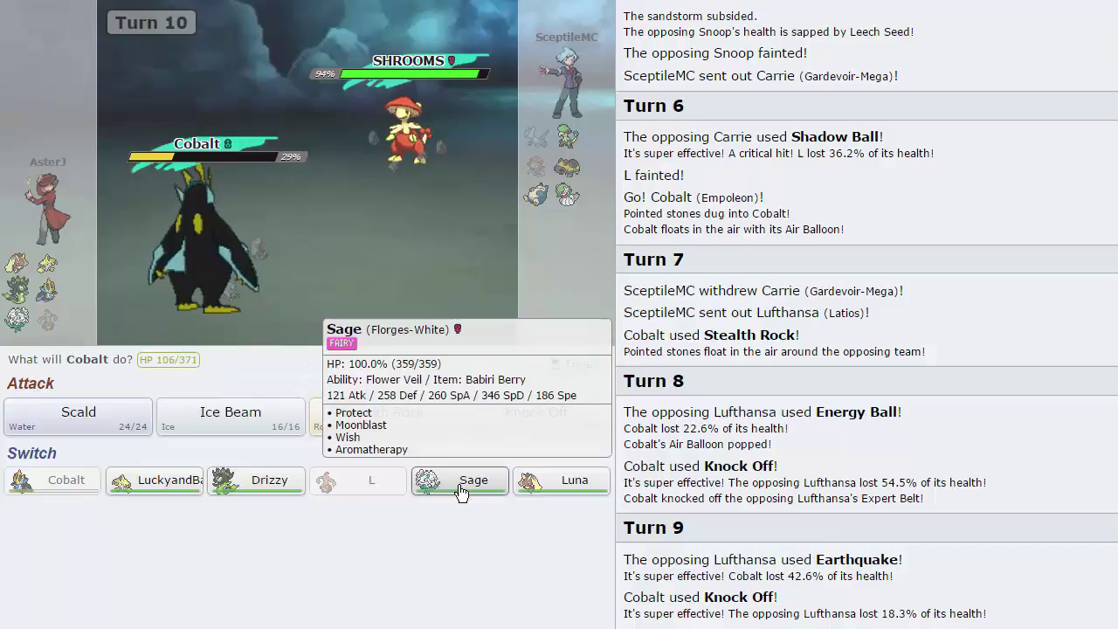
Break SHROOMS's Substitute with Cobalt's Ice Beam, then send Luna in after Cobalt faints
left_click(227, 414)
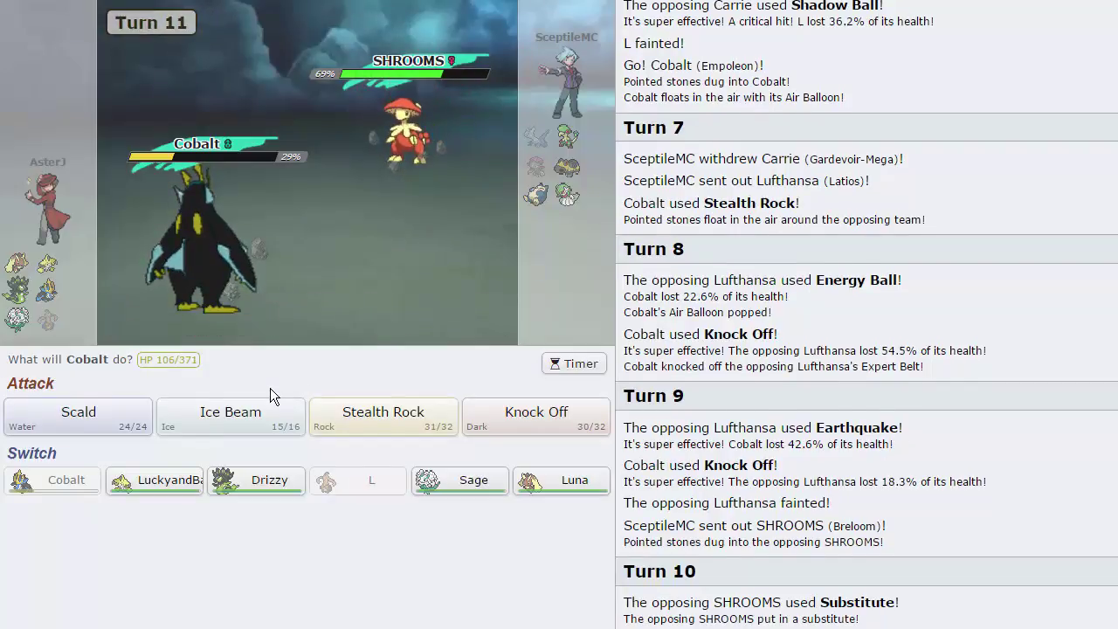
left_click(230, 417)
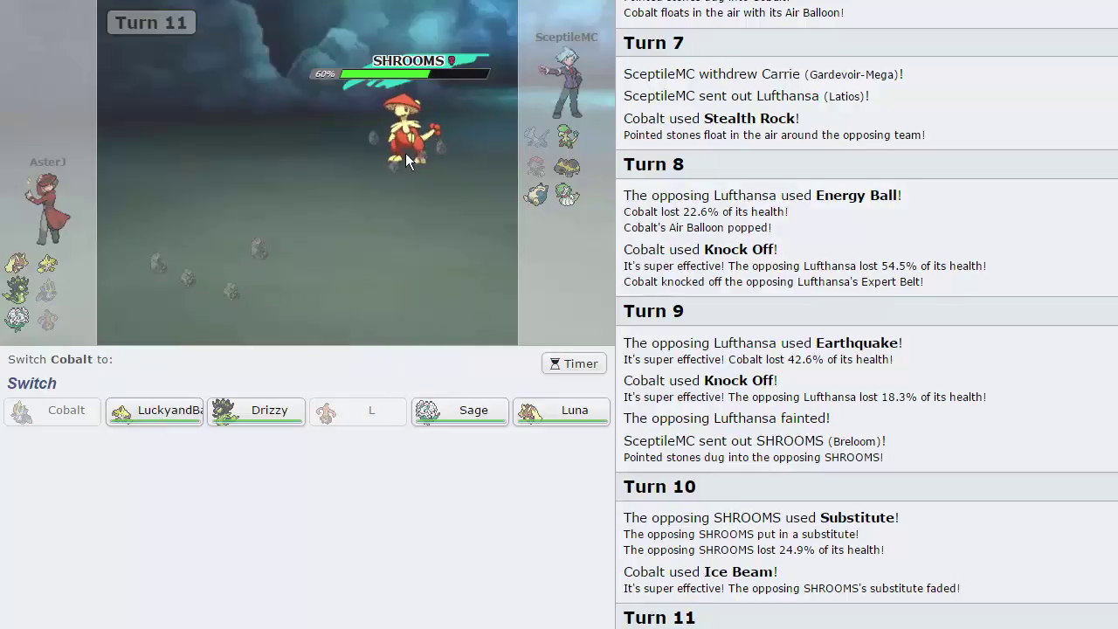
mouse_move(404, 133)
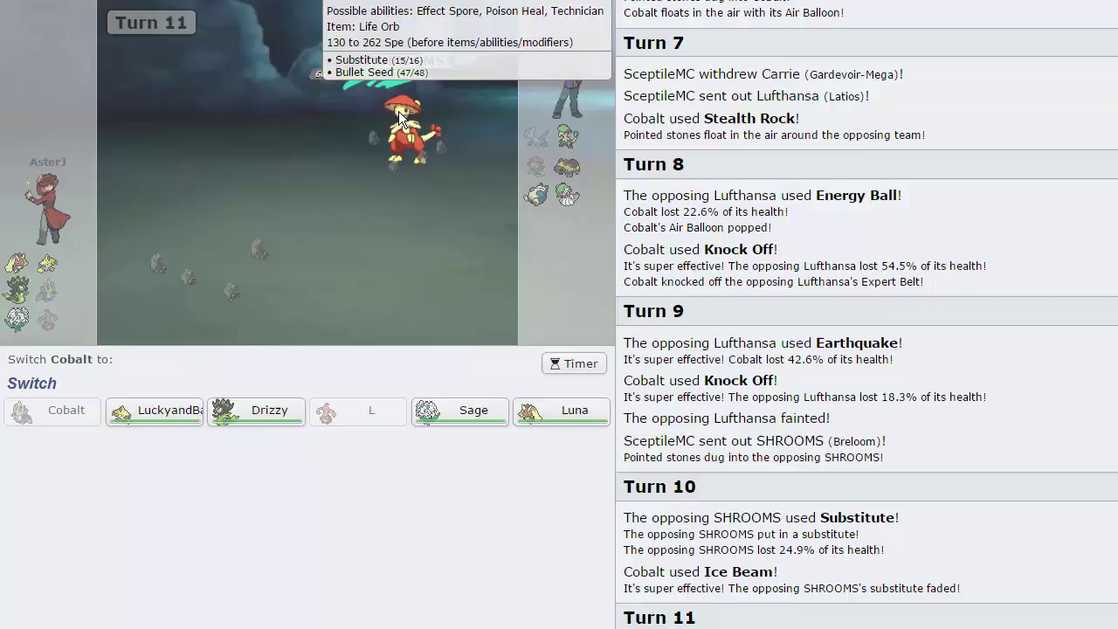
left_click(563, 413)
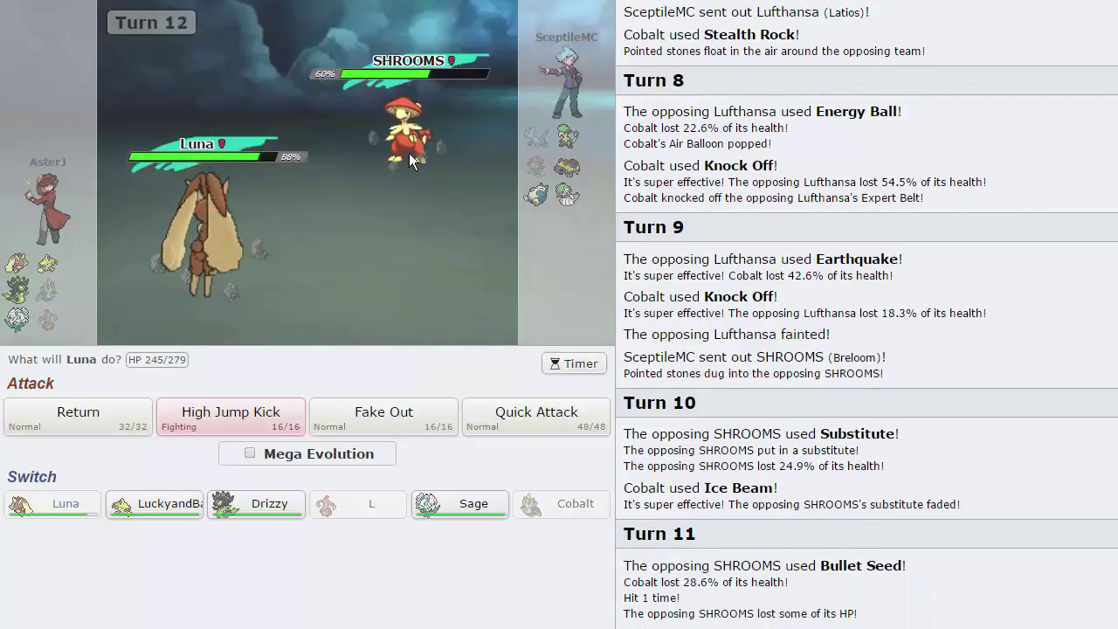
Mega Evolve Luna and use Fake Out, then switch her out for Drizzy
left_click(306, 454)
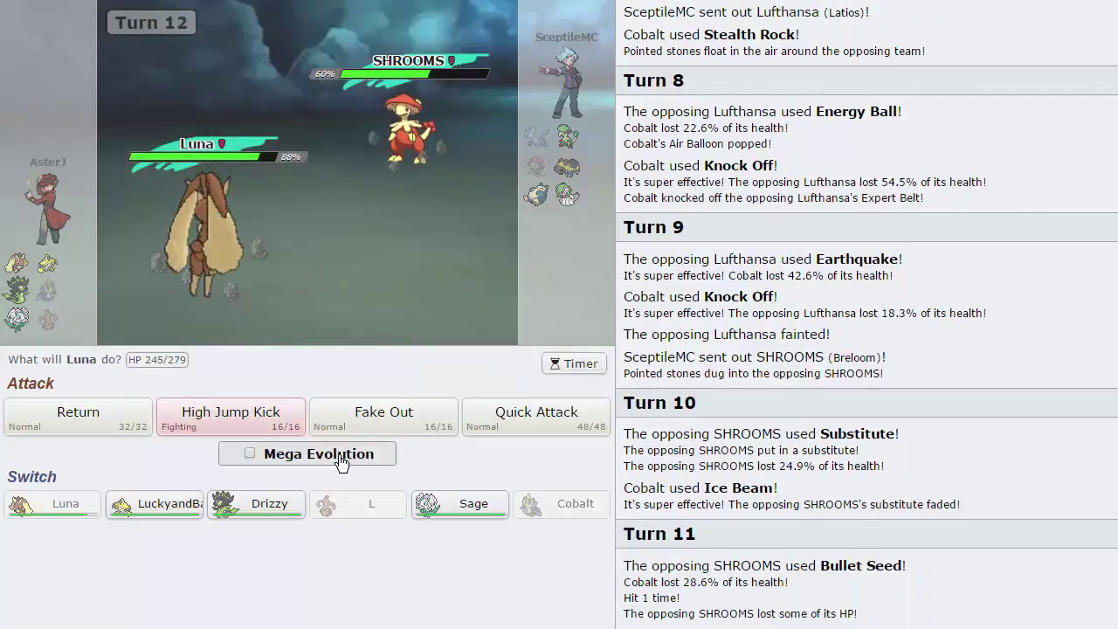
left_click(376, 415)
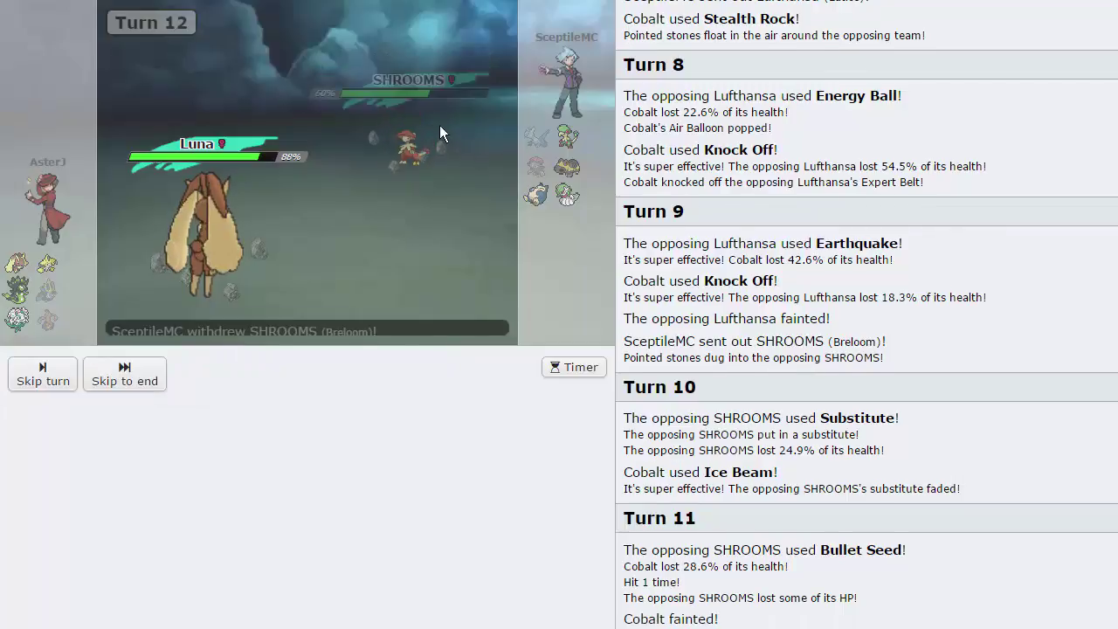
left_click(43, 375)
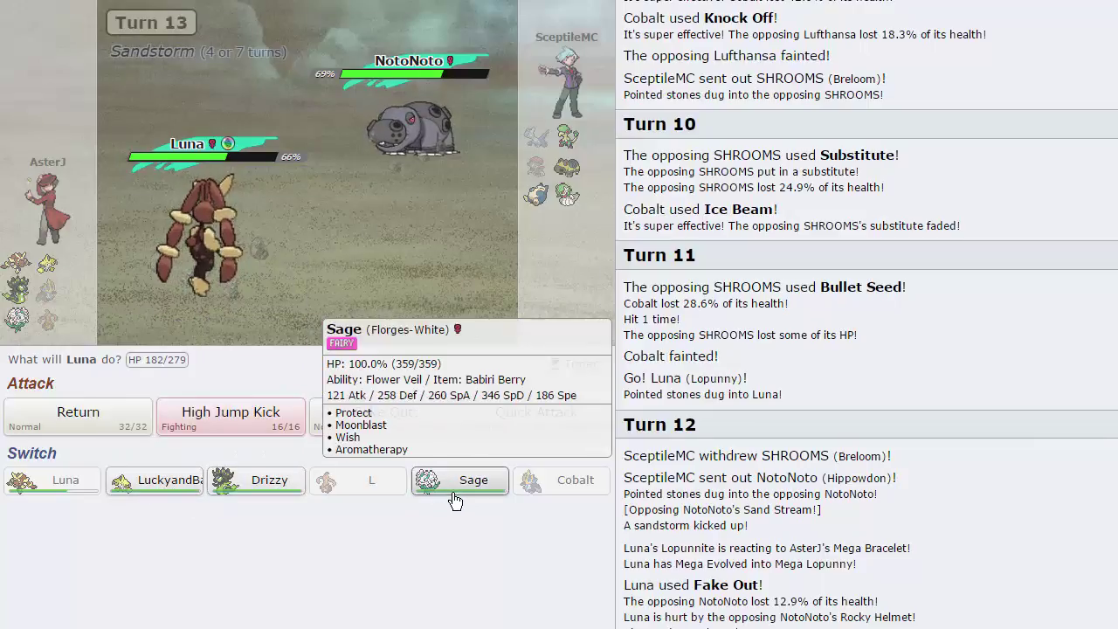
left_click(259, 479)
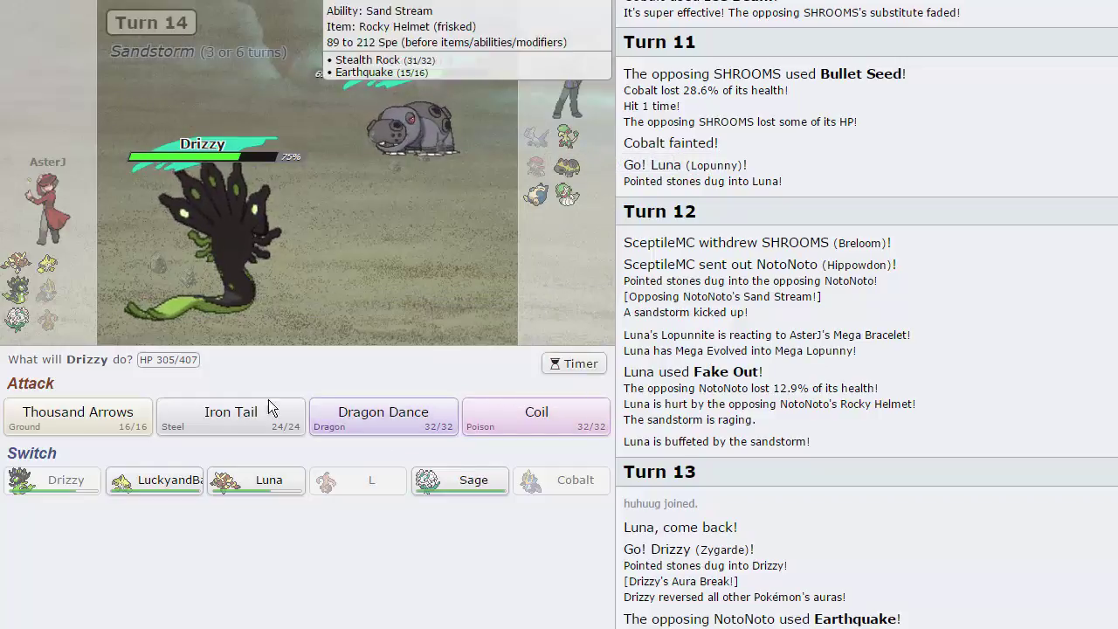
mouse_move(78, 416)
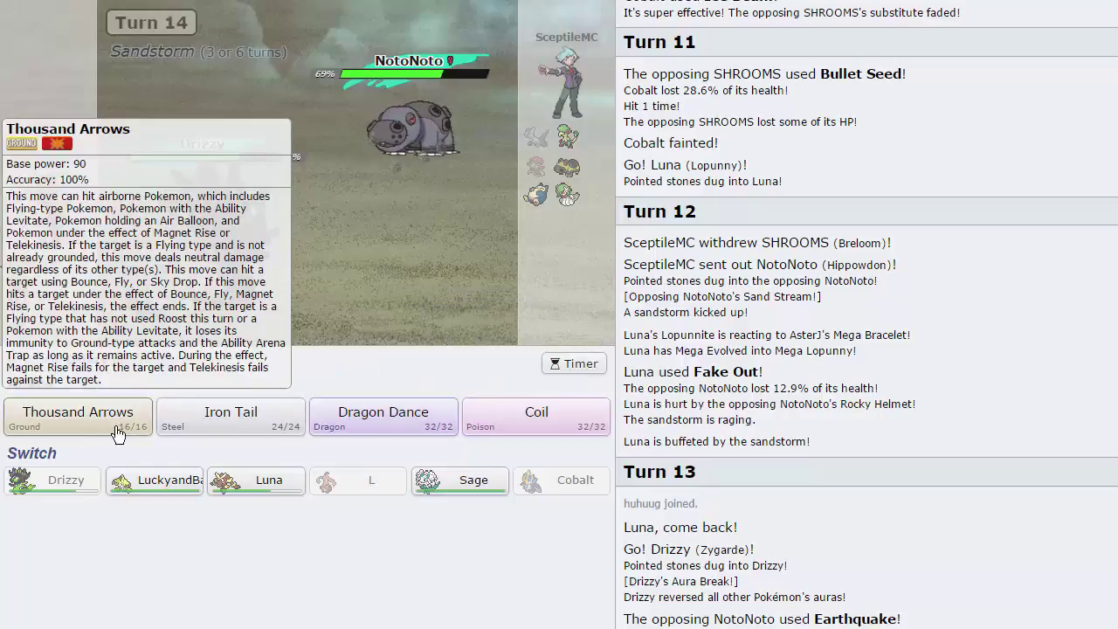
Attack with Drizzy's Thousand Arrows and skip through Turns 14 and 15
left_click(75, 426)
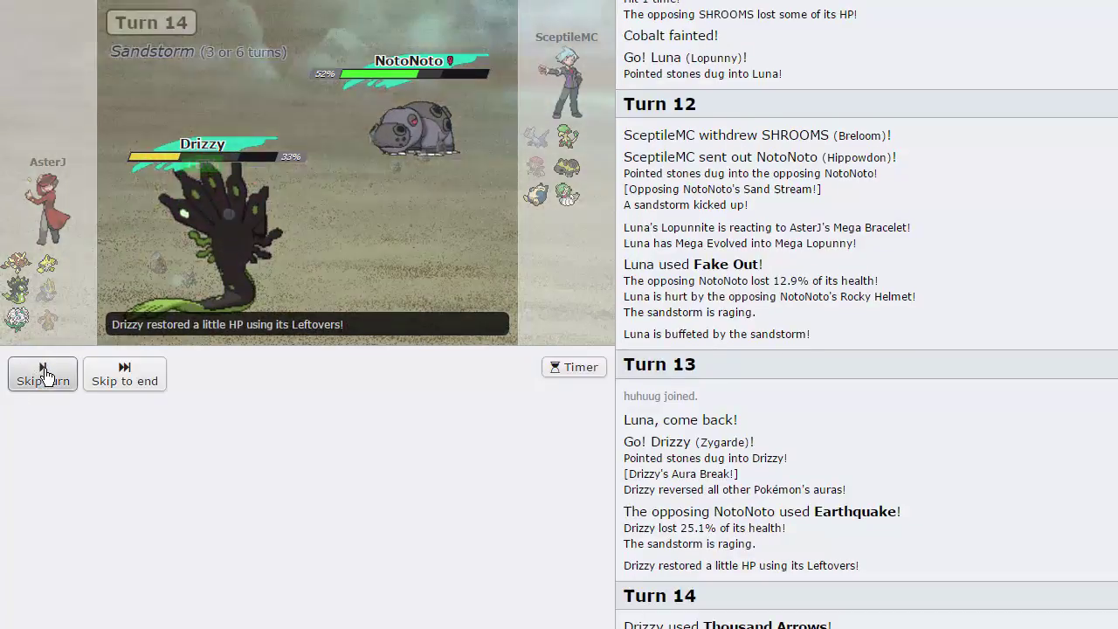
left_click(43, 375)
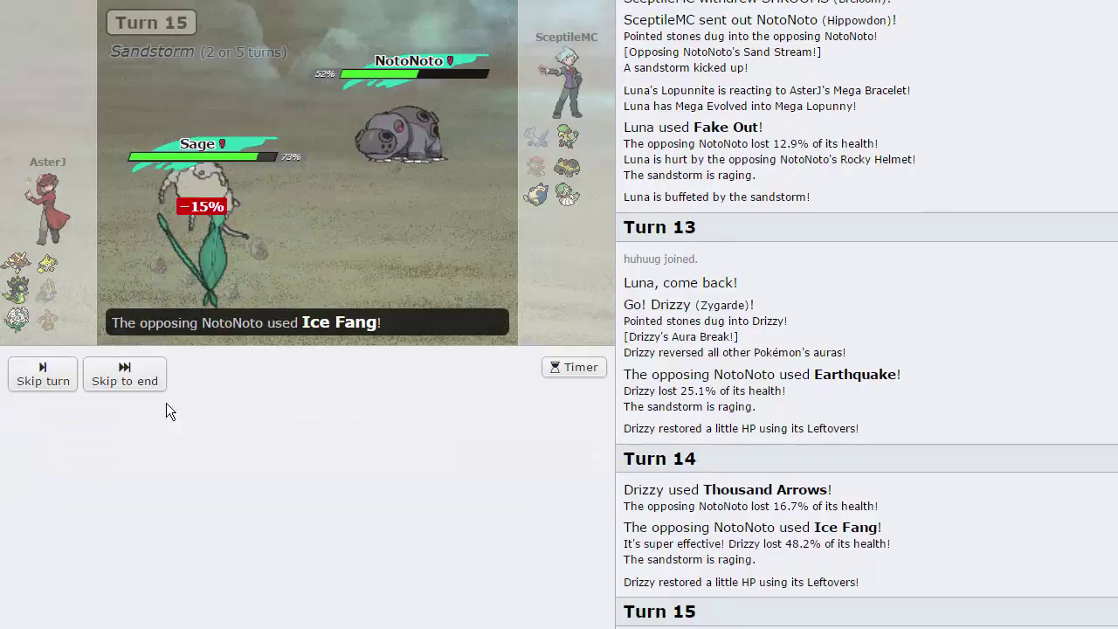
left_click(43, 374)
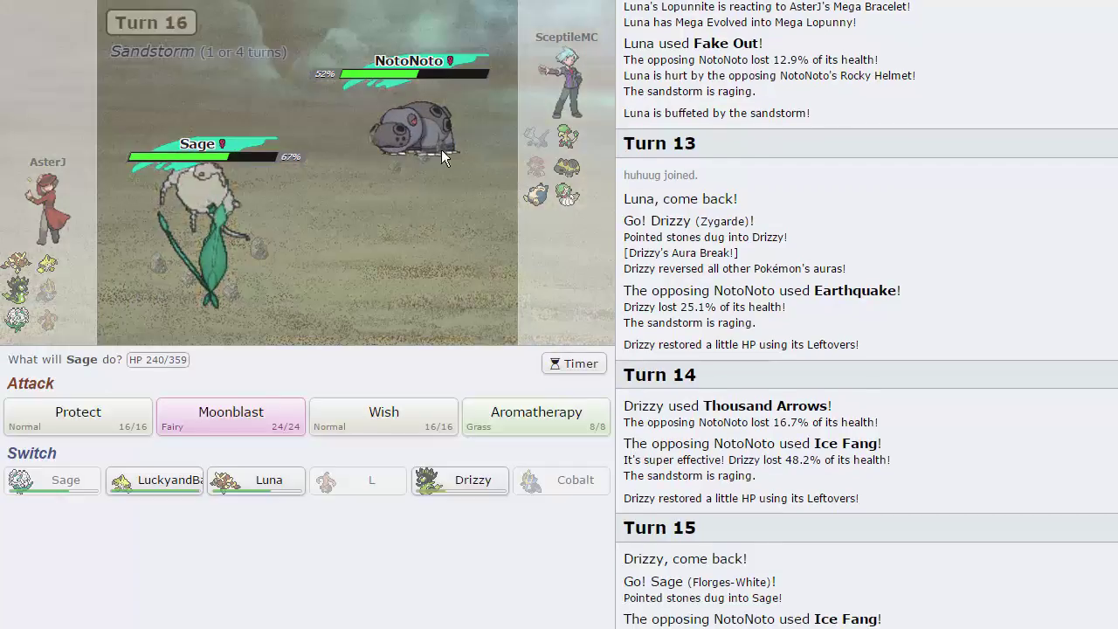
mouse_move(231, 418)
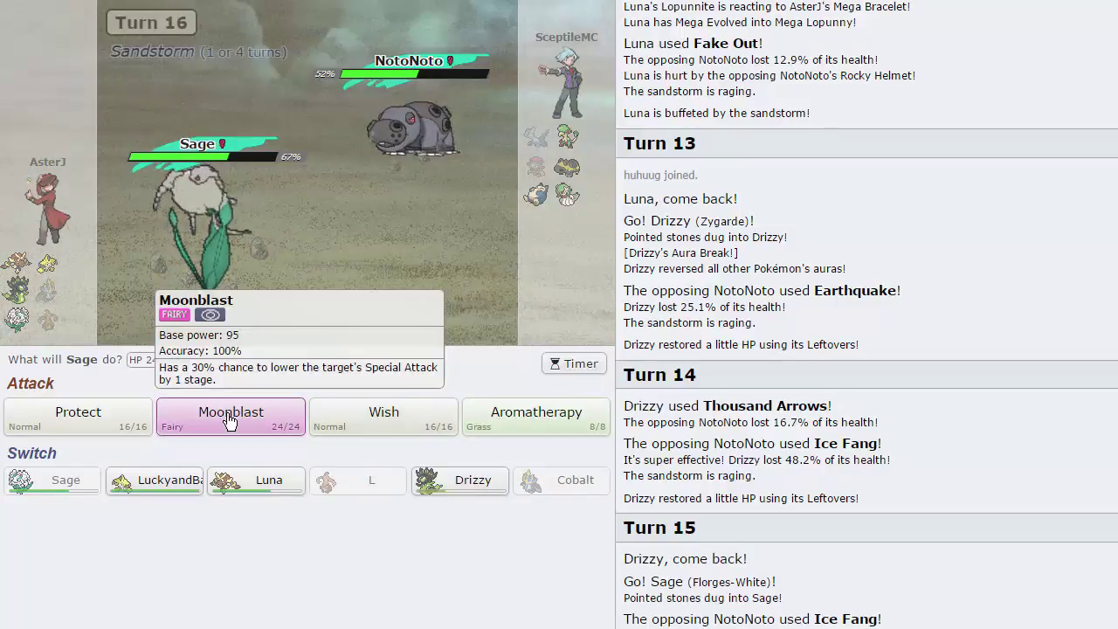
Have Sage use Moonblast, Wish and Protect, then switch to LuckyandBad
left_click(228, 421)
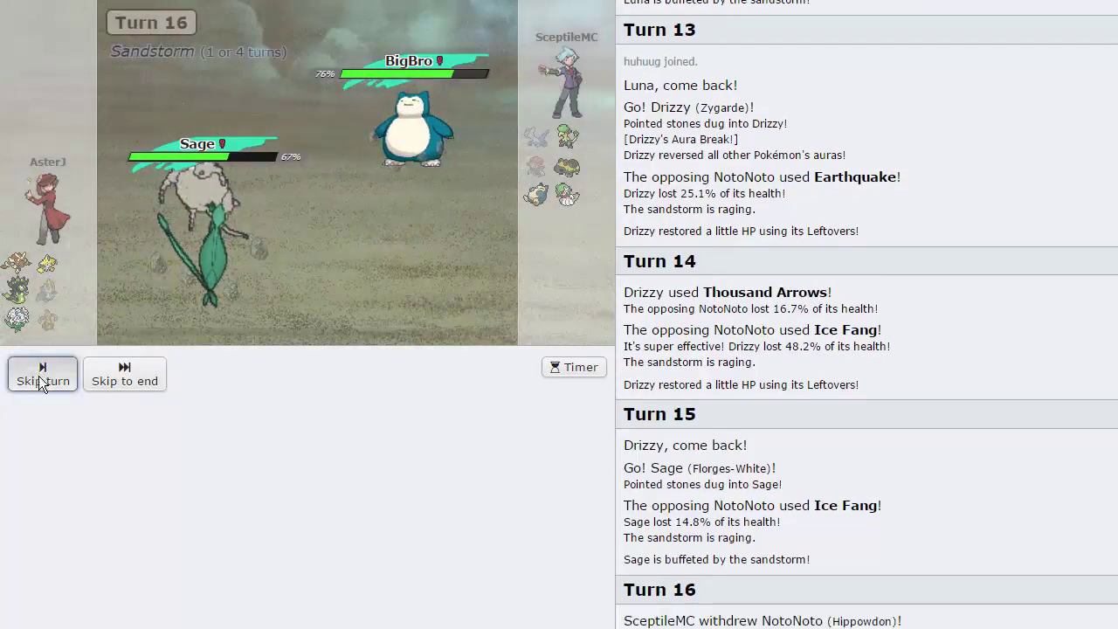
left_click(41, 379)
left_click(384, 412)
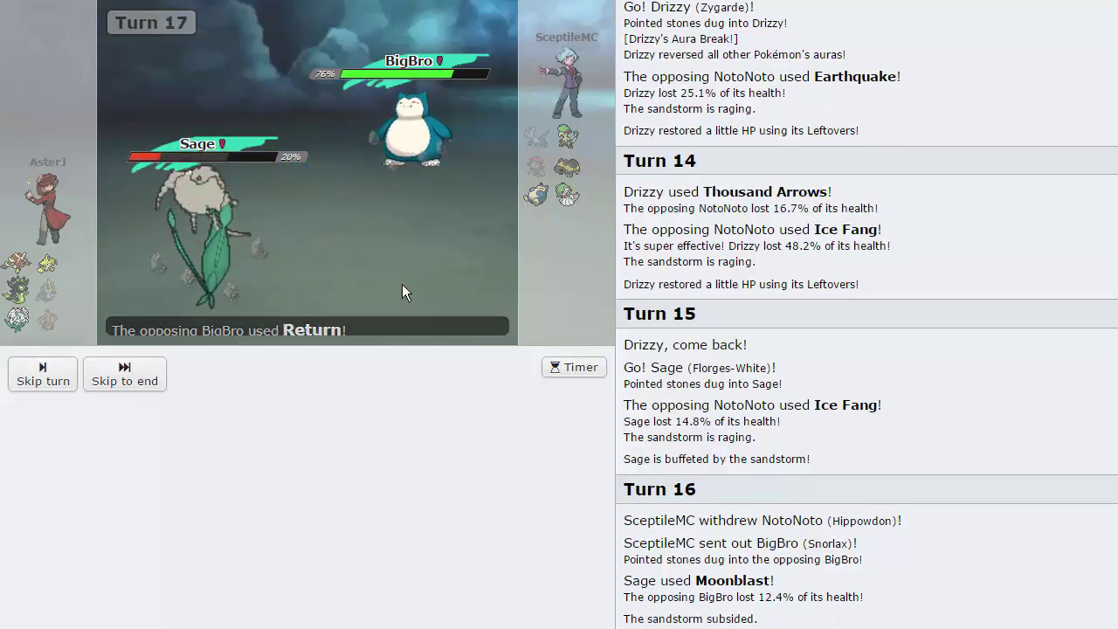
left_click(79, 435)
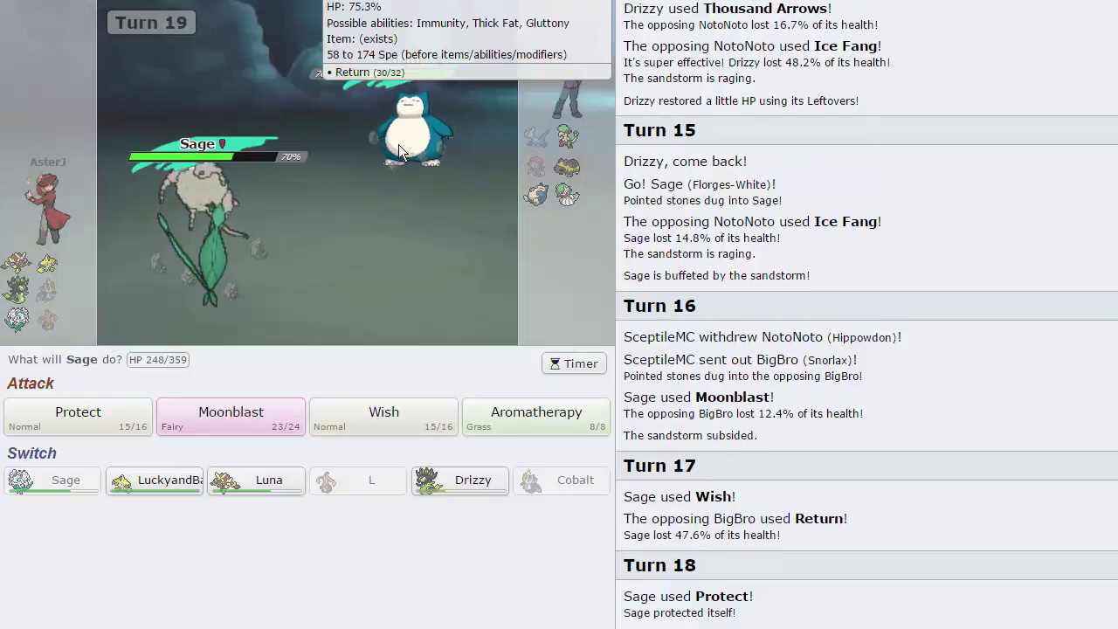
left_click(154, 487)
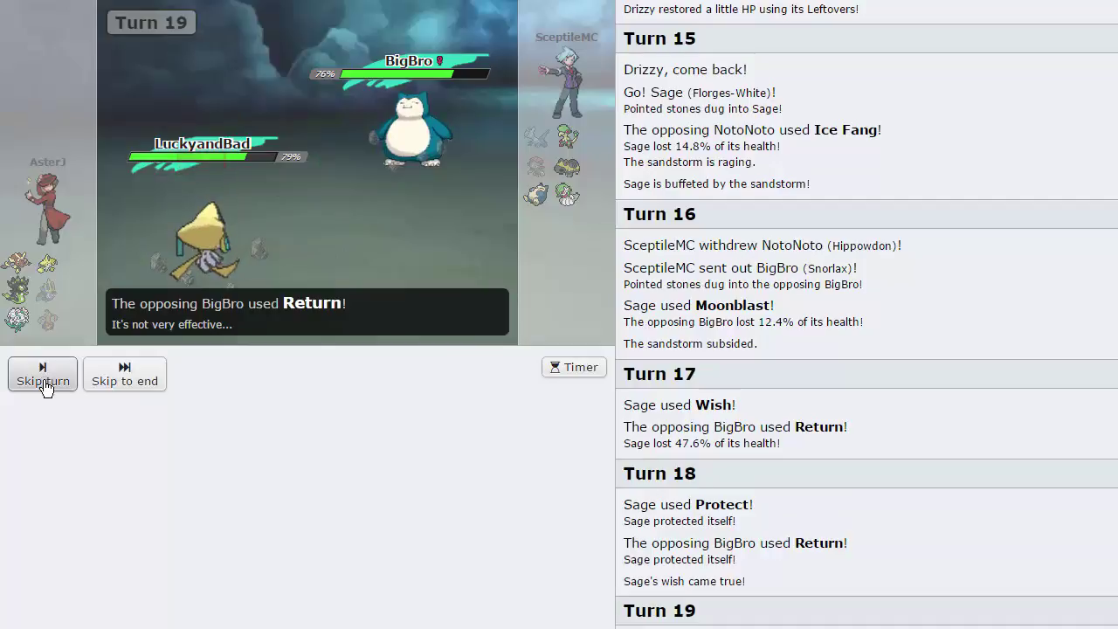
Knock out BigBro with LuckyandBad's three Iron Heads and a Wish, reaching Turn 23
left_click(43, 381)
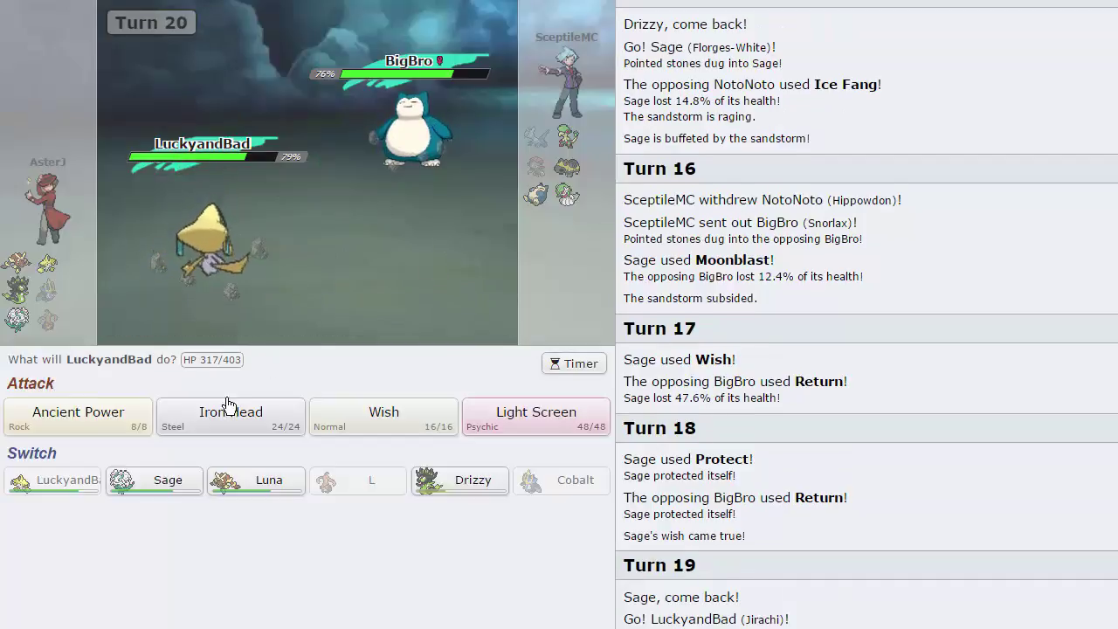
mouse_move(231, 419)
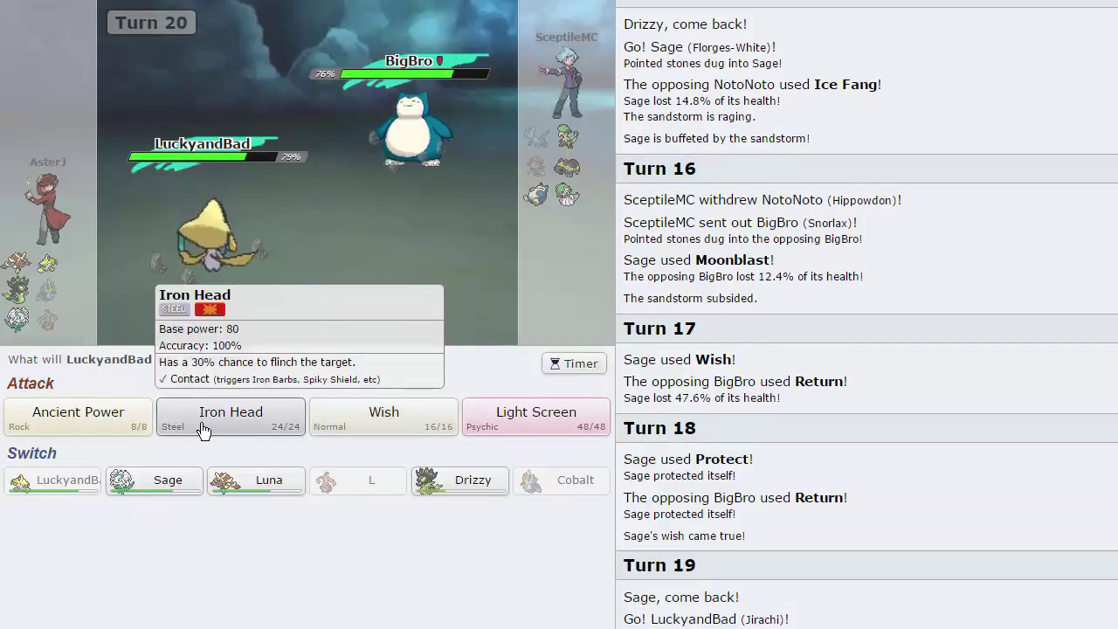
left_click(225, 423)
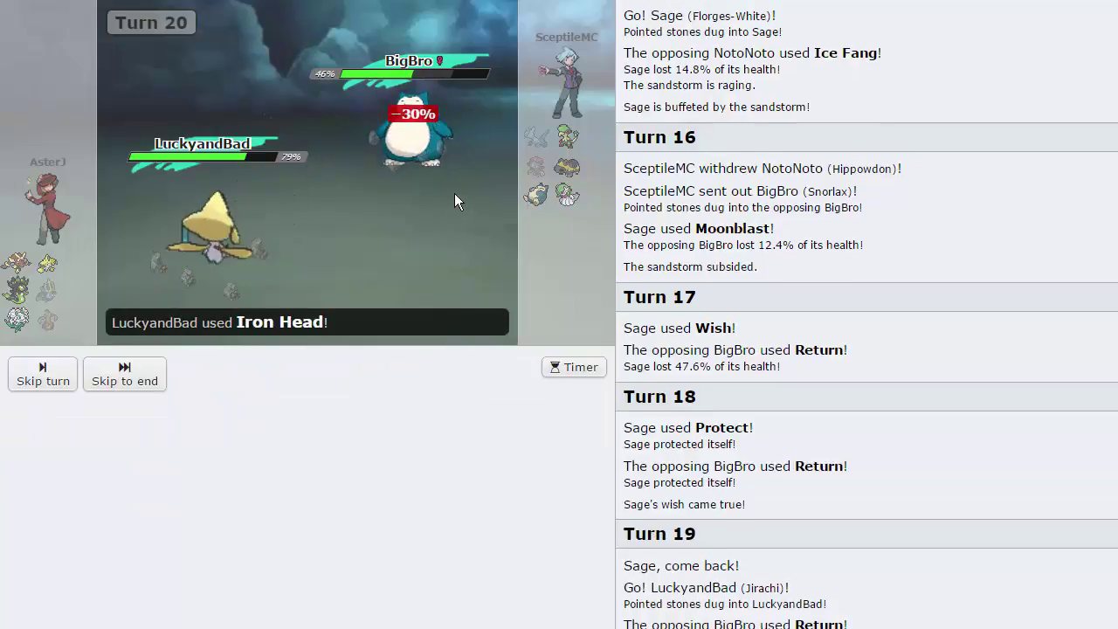
left_click(40, 379)
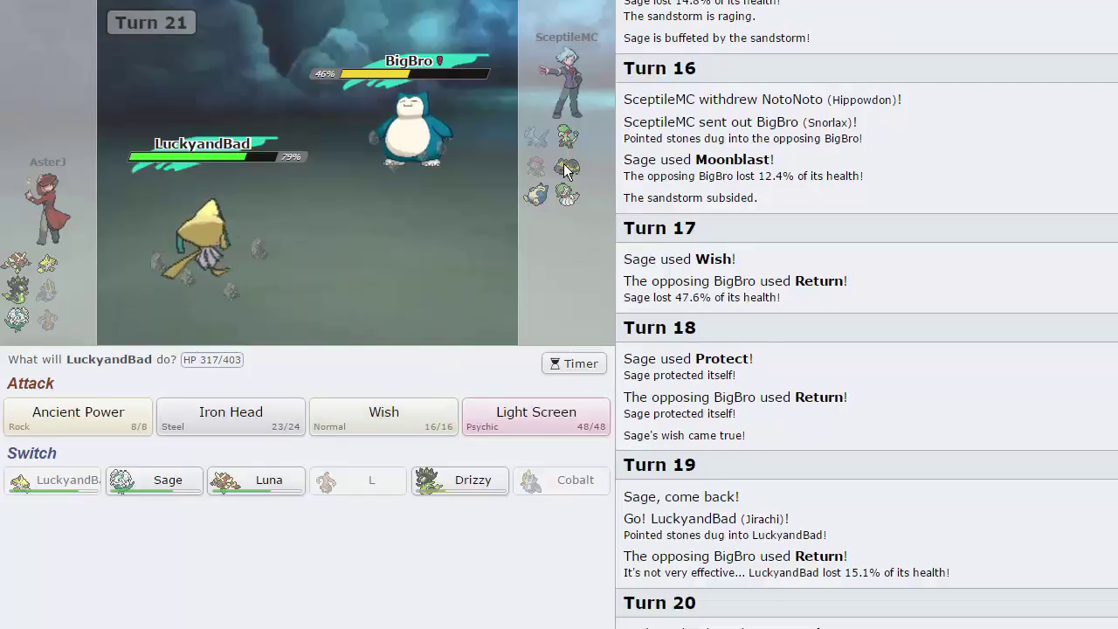
left_click(398, 407)
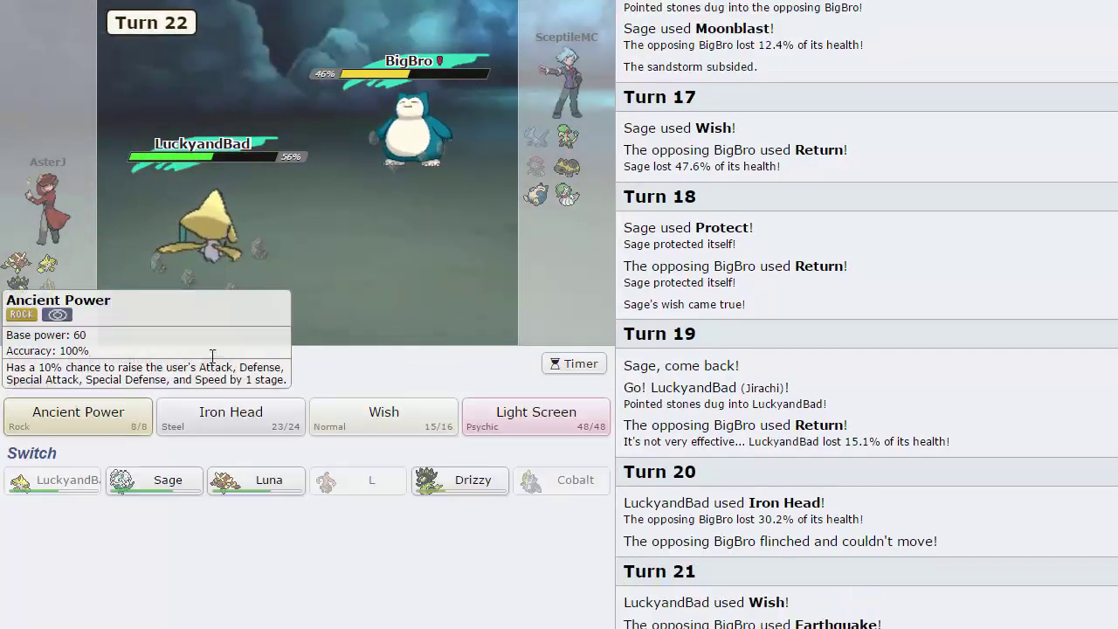
left_click(233, 428)
mouse_move(411, 131)
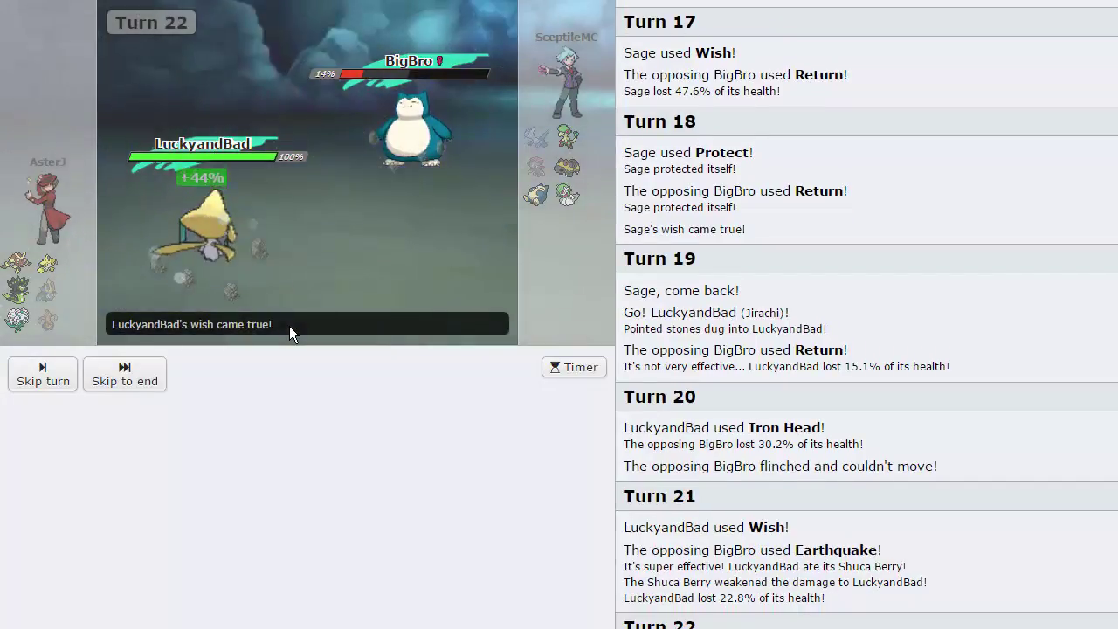
left_click(231, 417)
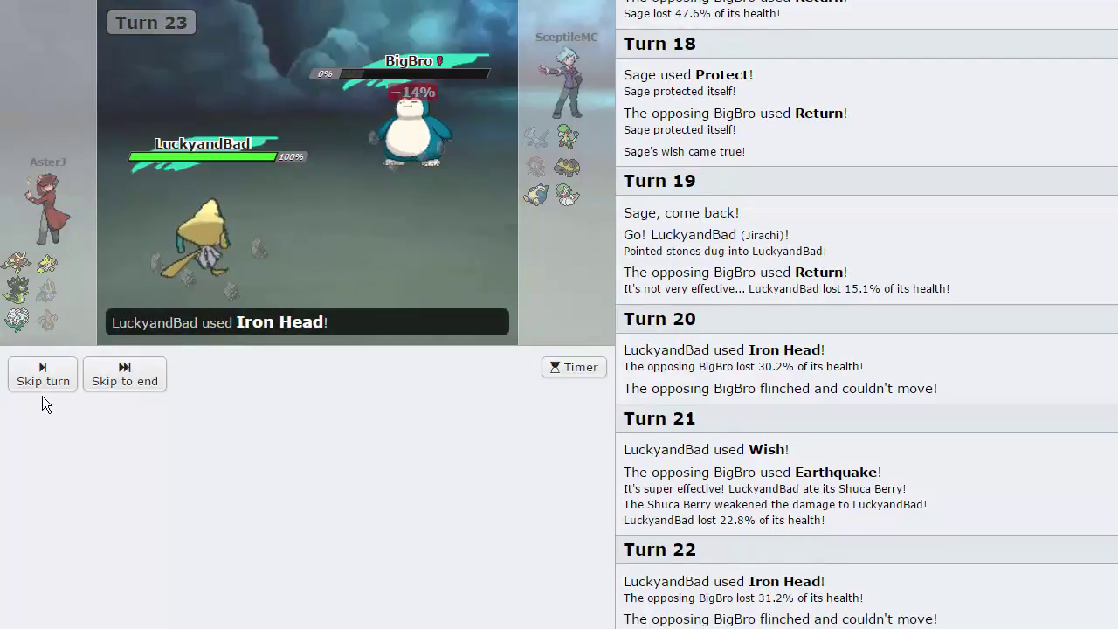
left_click(43, 381)
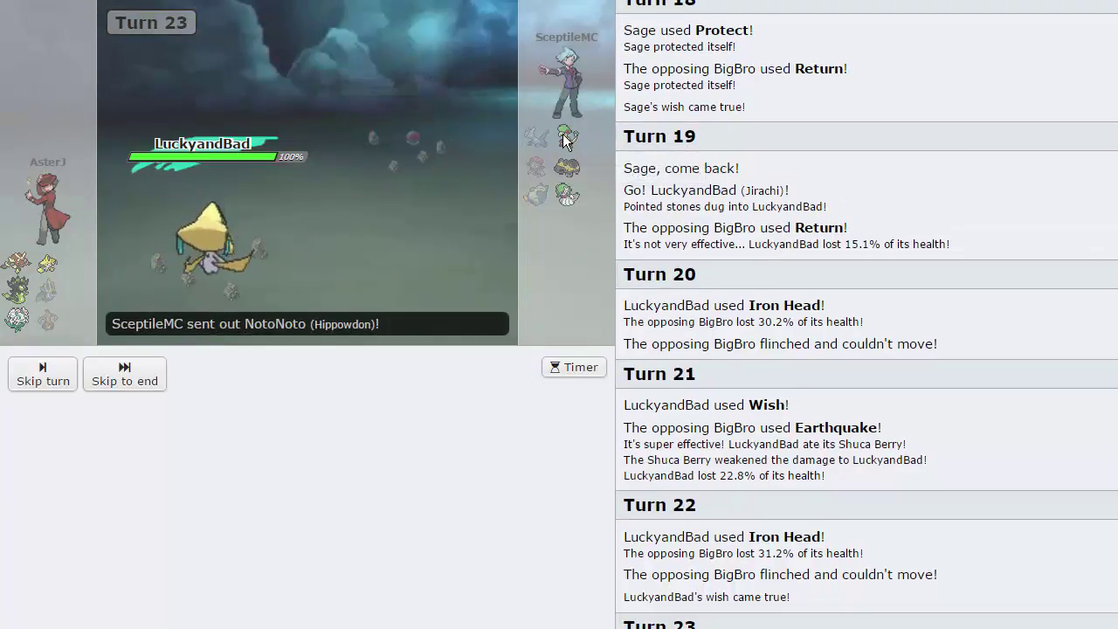
Reach Turn 24, then have LuckyandBad use Iron Head twice and Wish
left_click(43, 371)
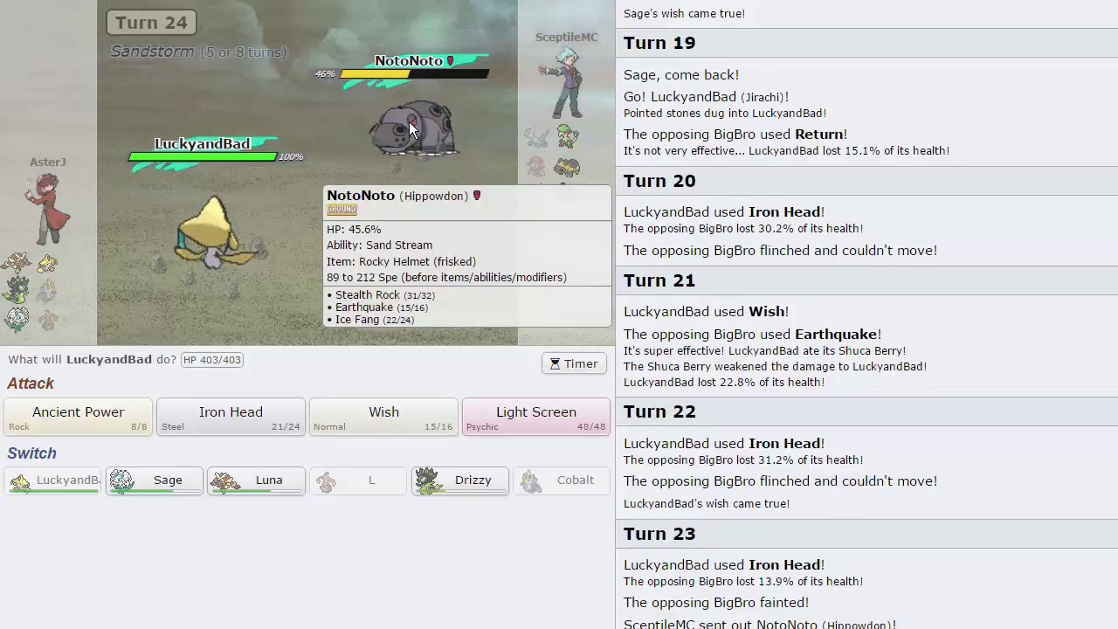
left_click(230, 424)
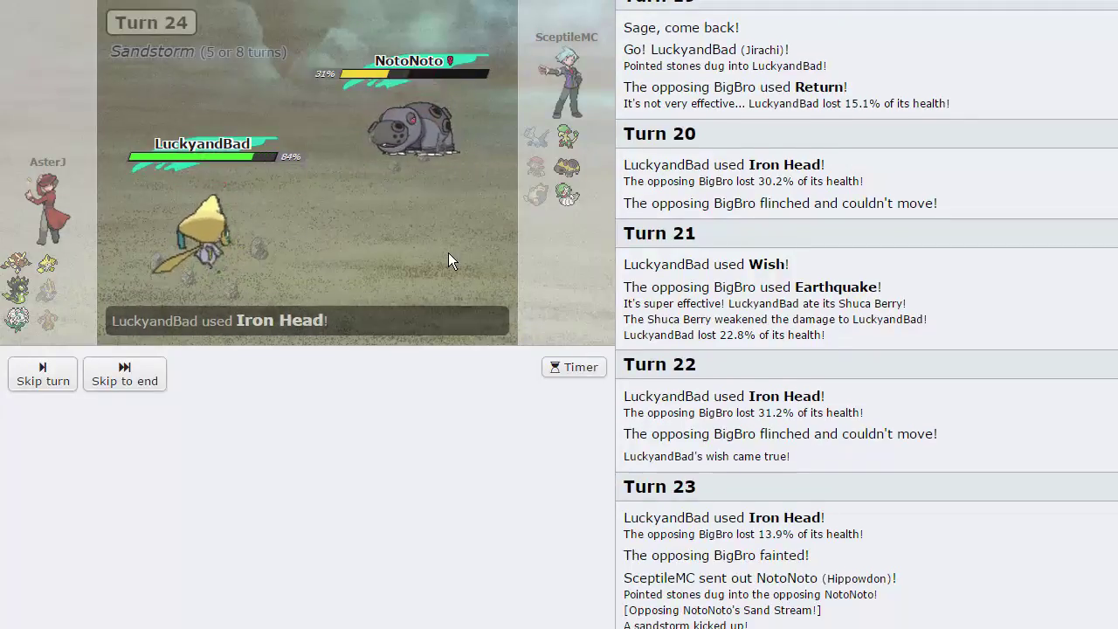
left_click(45, 375)
left_click(259, 404)
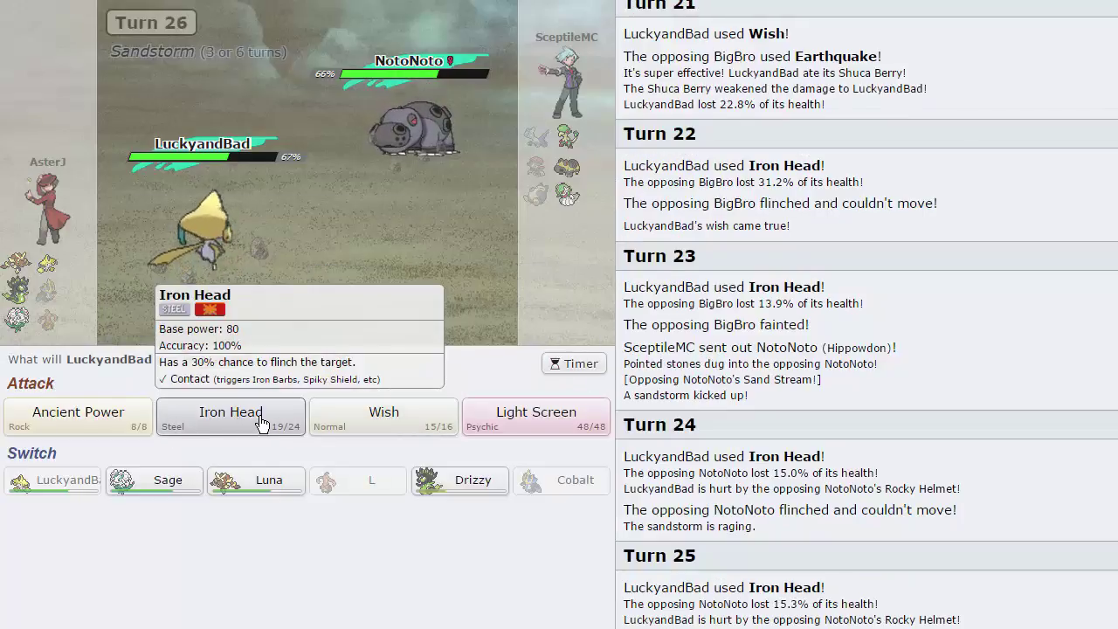
mouse_move(383, 417)
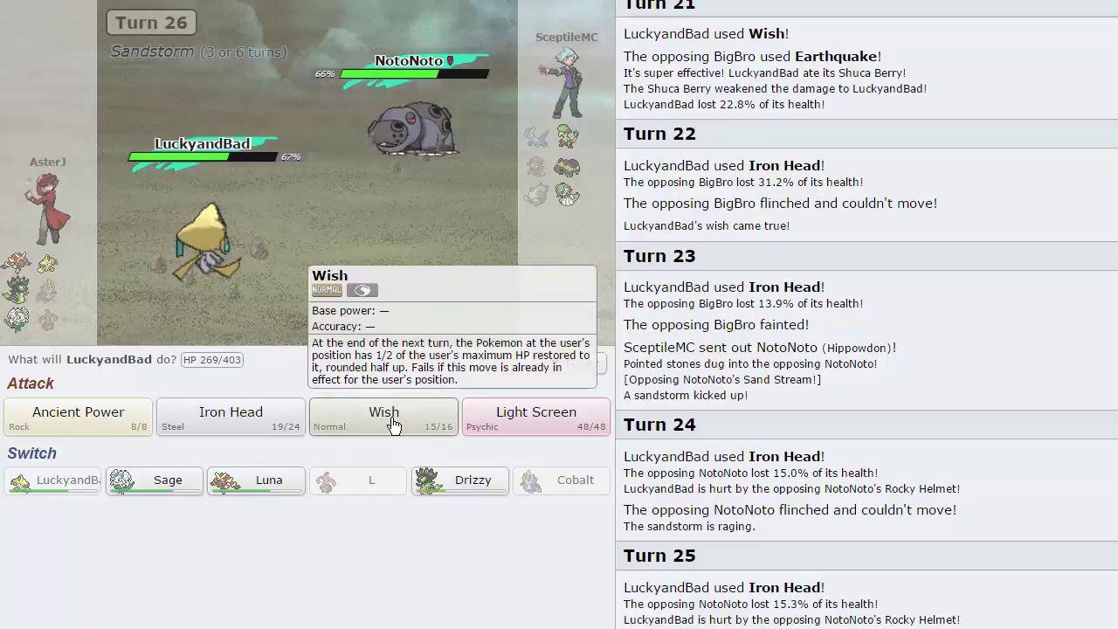
left_click(393, 424)
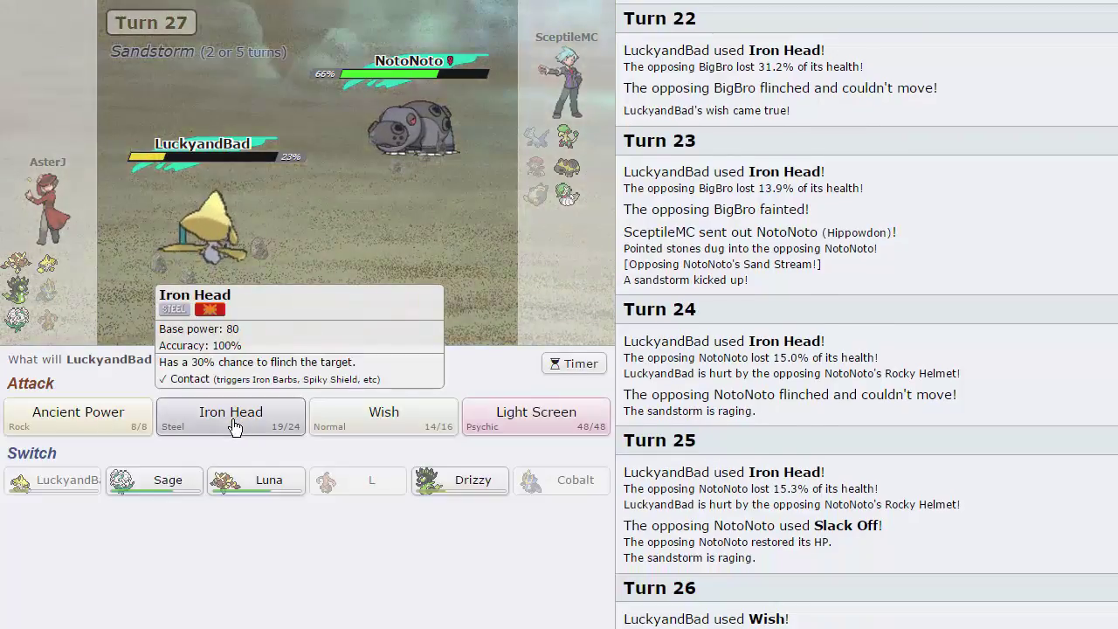
Hit NotoNoto with two more Iron Heads, then cast Wish on Turn 29
left_click(261, 411)
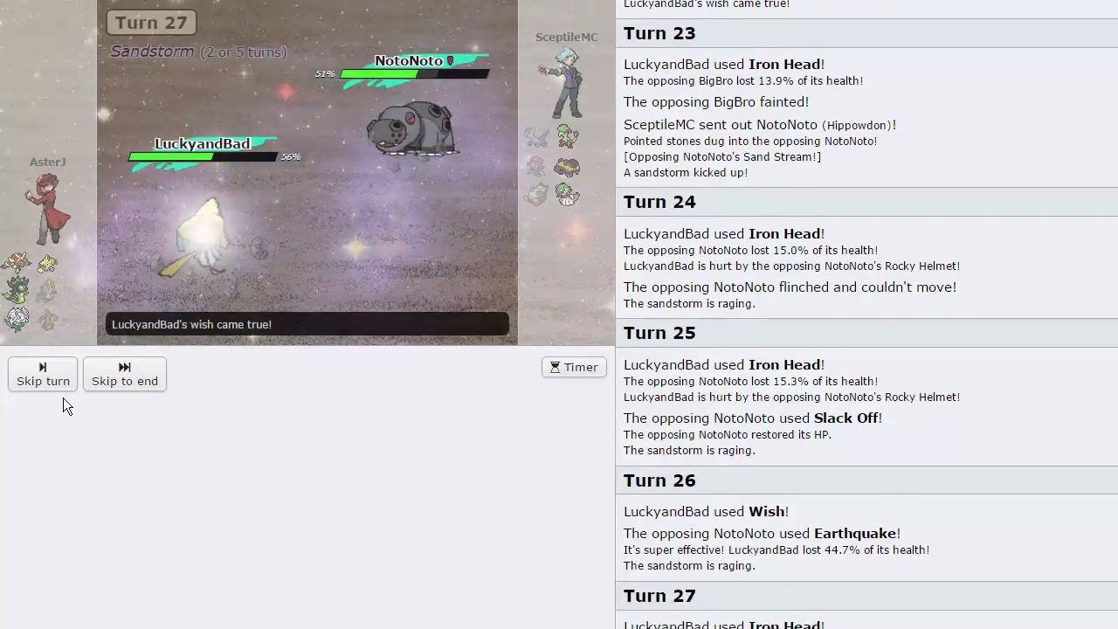
left_click(44, 374)
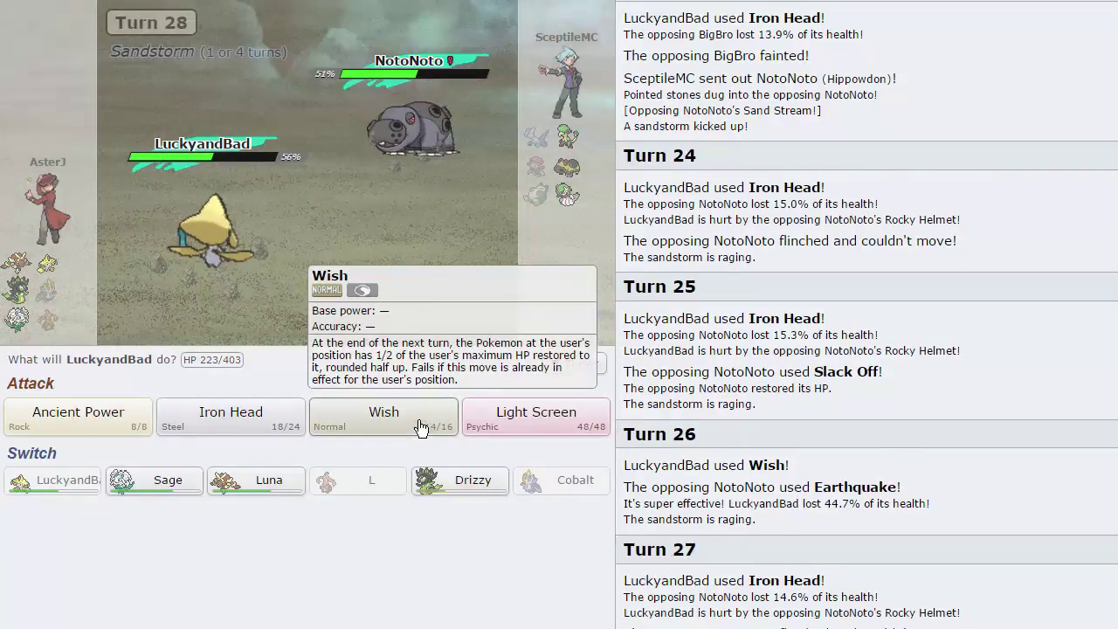
mouse_move(230, 417)
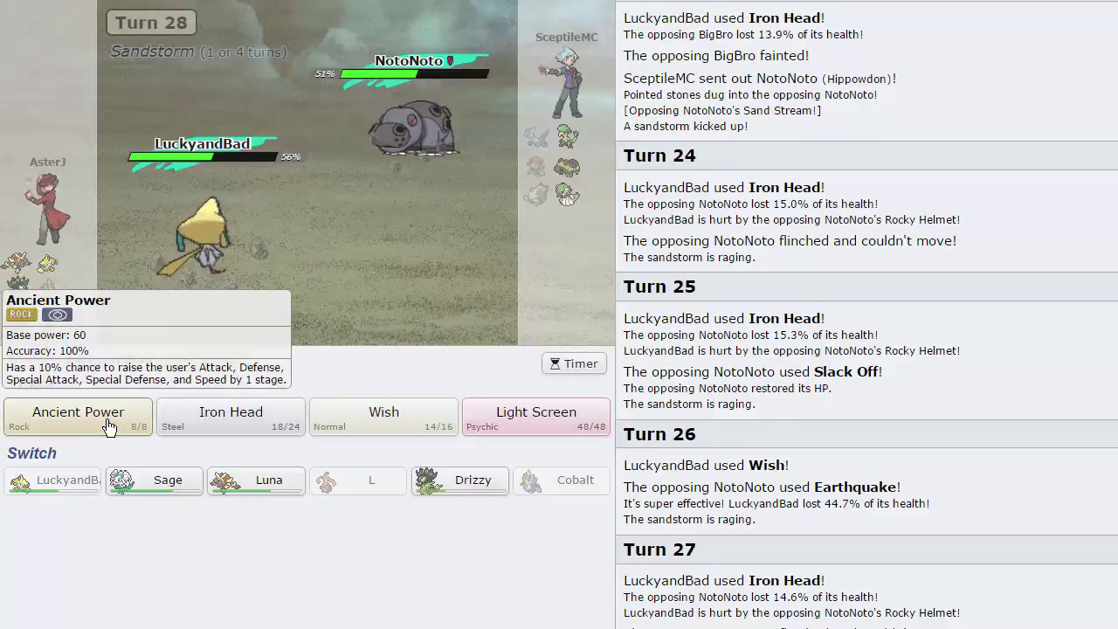
left_click(258, 423)
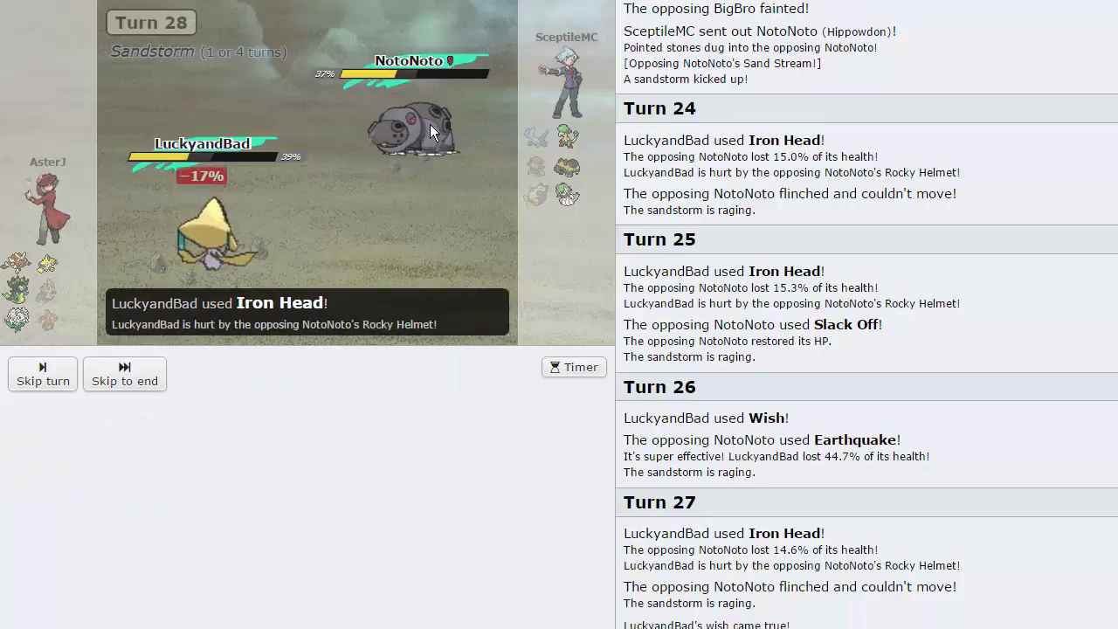
left_click(43, 375)
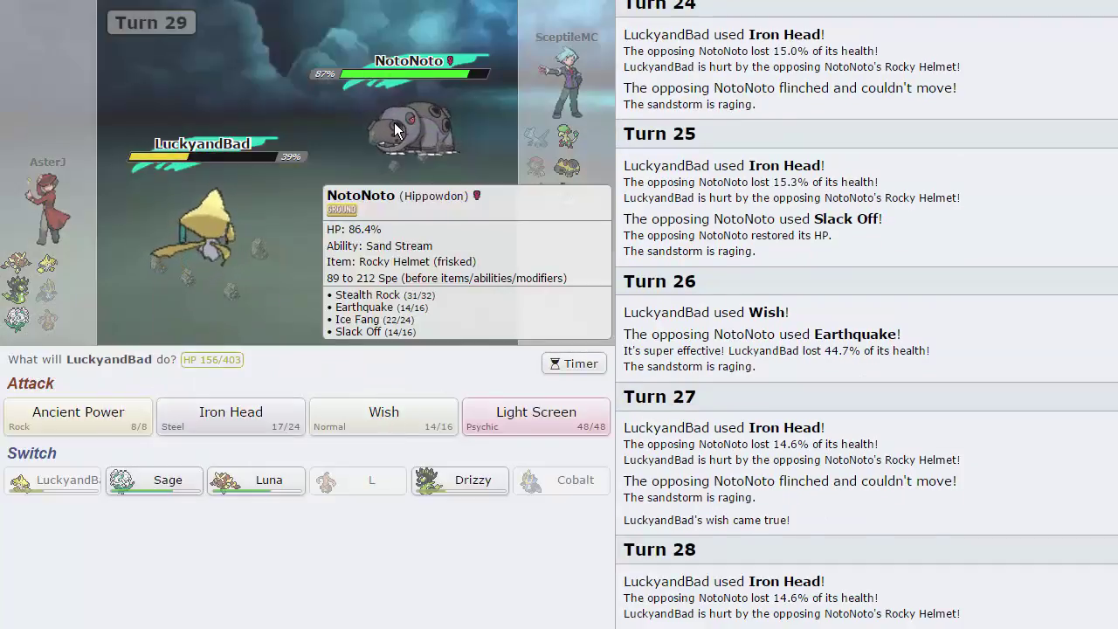
left_click(383, 416)
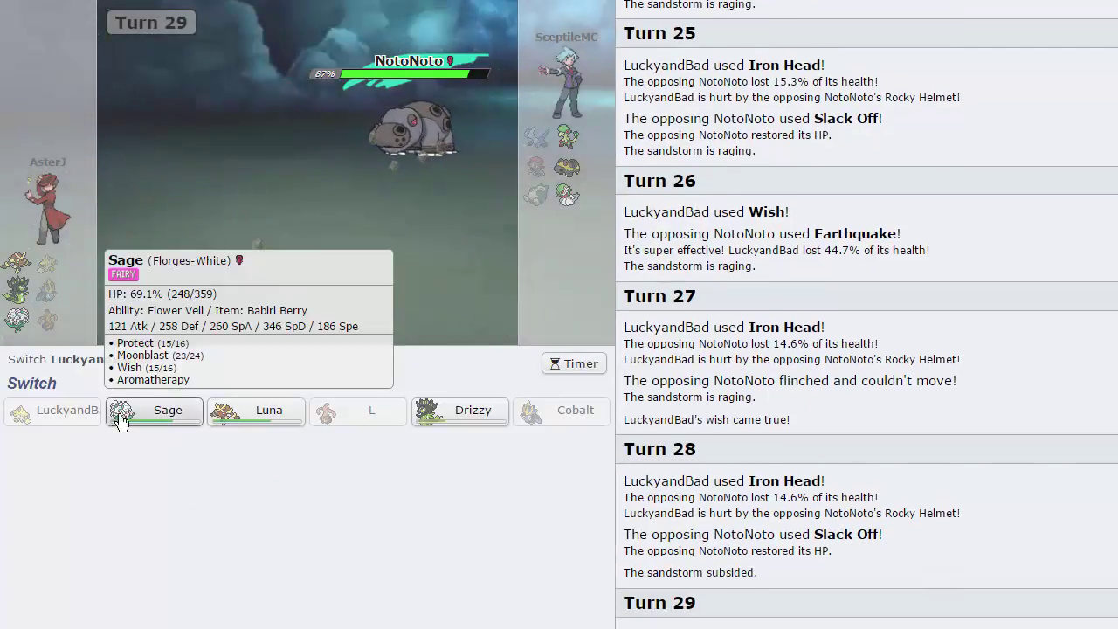
Send Sage in and alternate Moonblast and Wish until Turn 33
left_click(140, 411)
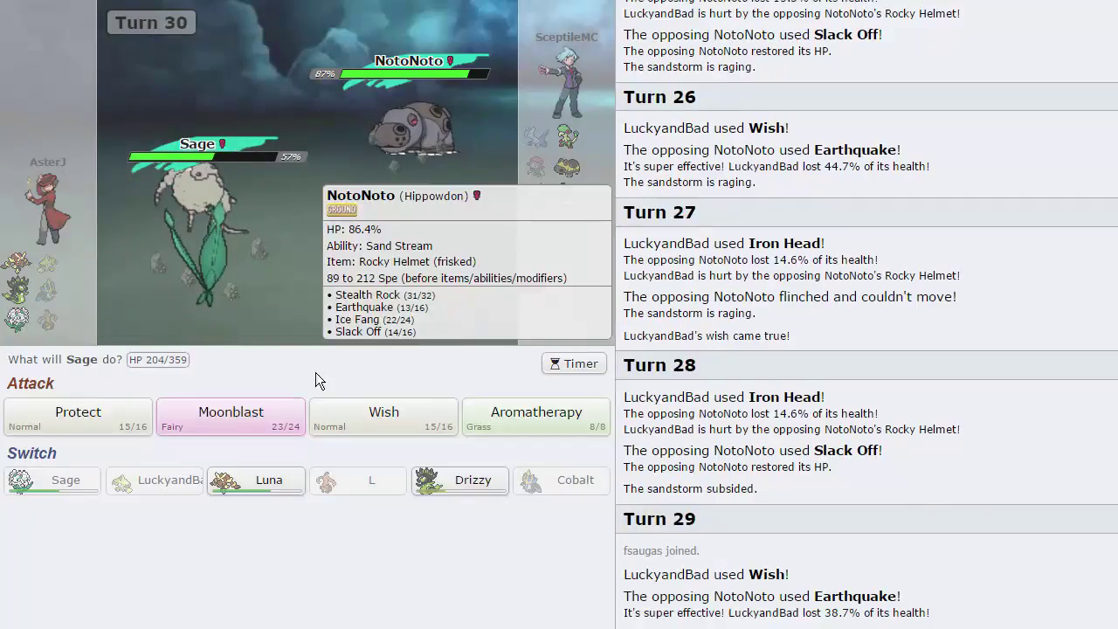
left_click(229, 424)
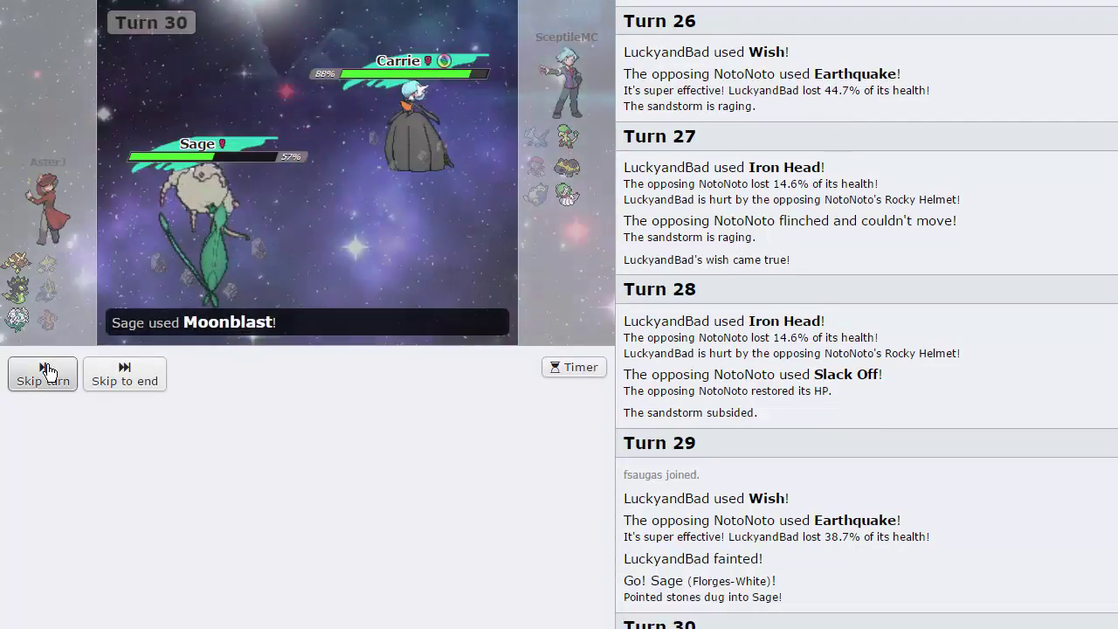
left_click(44, 370)
mouse_move(410, 131)
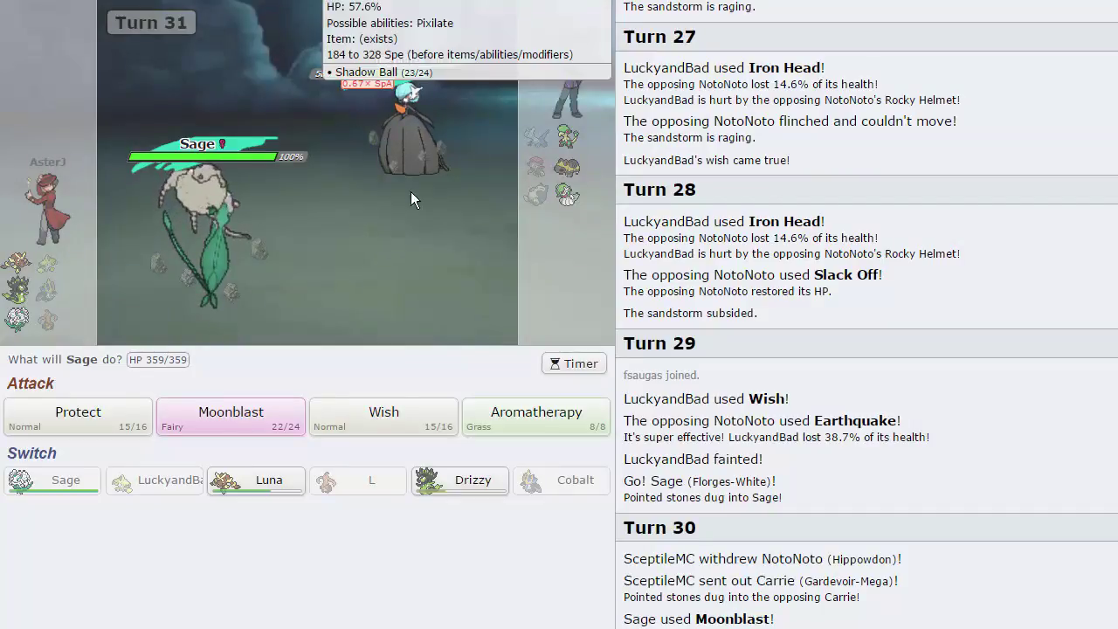
left_click(384, 416)
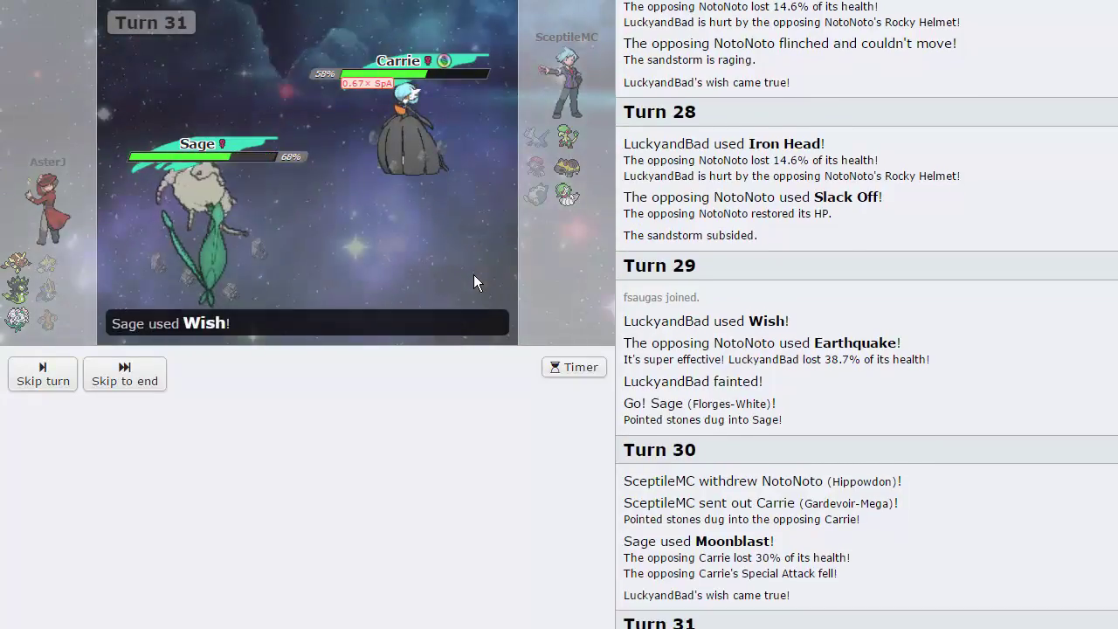
left_click(240, 414)
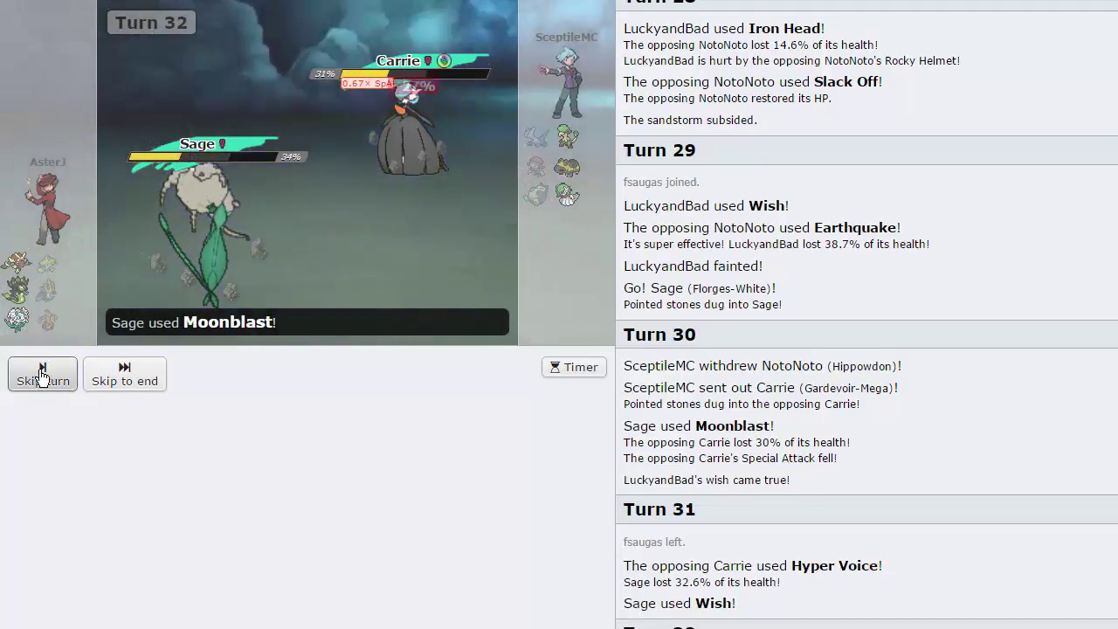
left_click(42, 374)
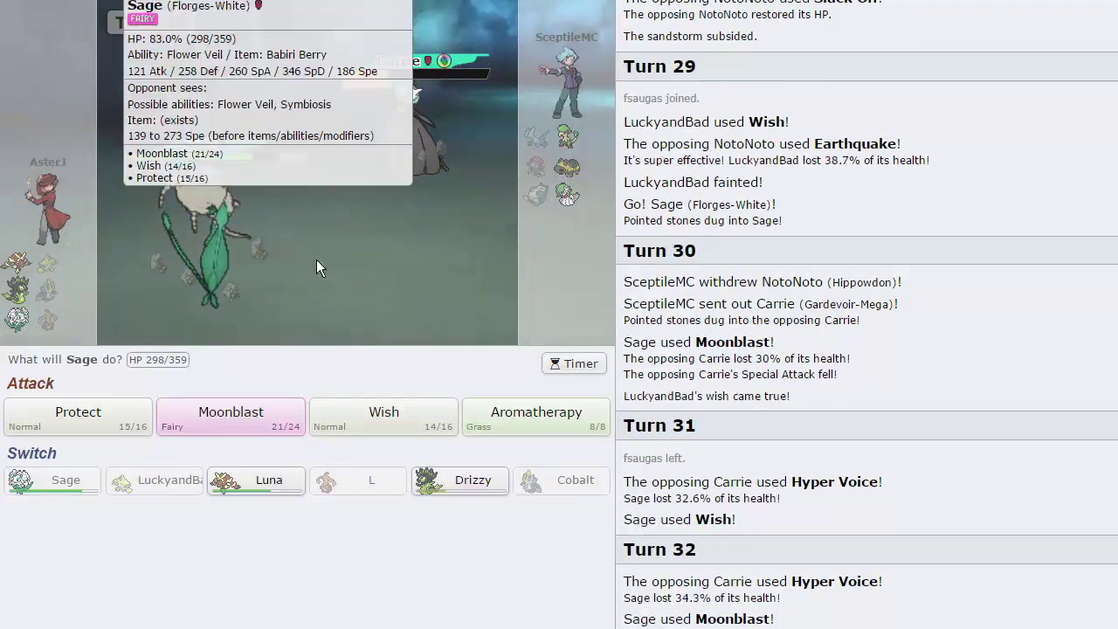
Keep wearing Carrie down with Wish, Moonblast, Wish, Protect and a final Moonblast
left_click(379, 411)
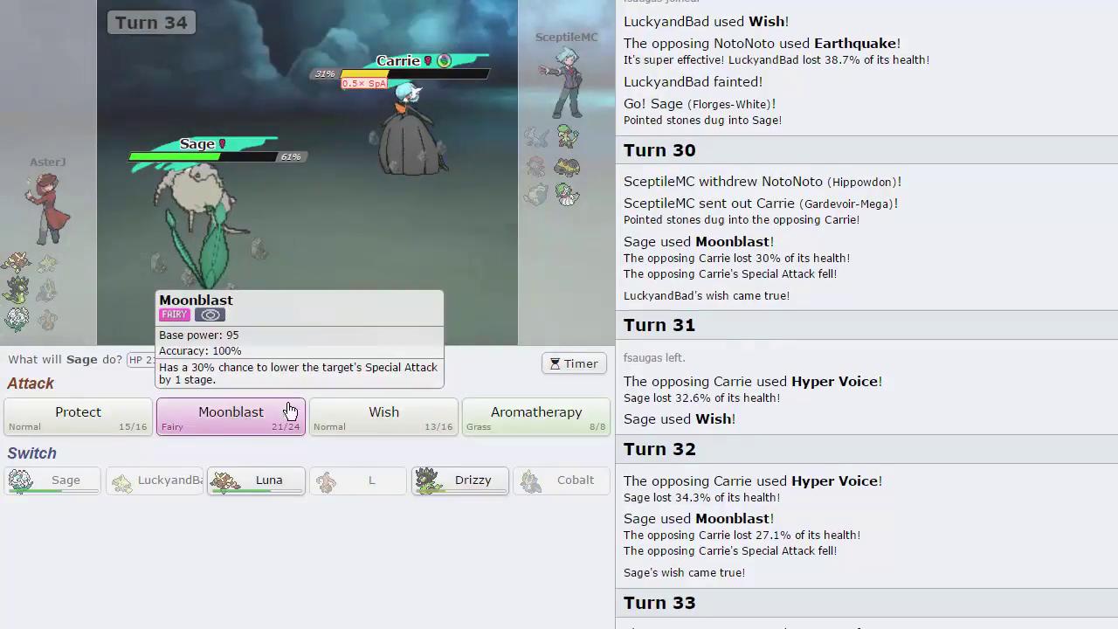
left_click(236, 419)
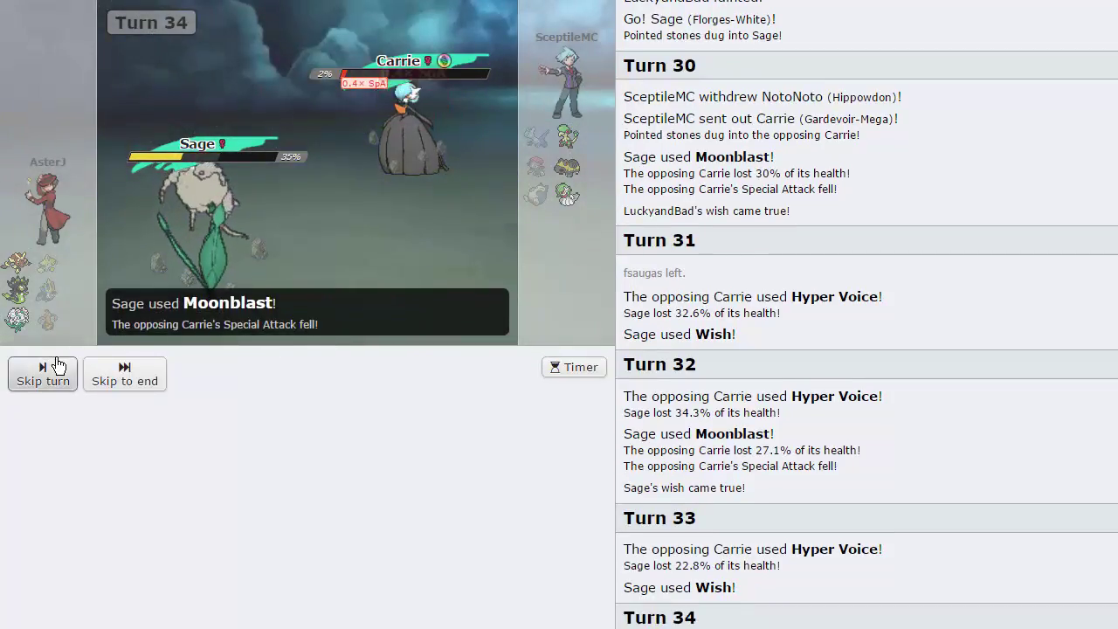
left_click(43, 373)
left_click(380, 414)
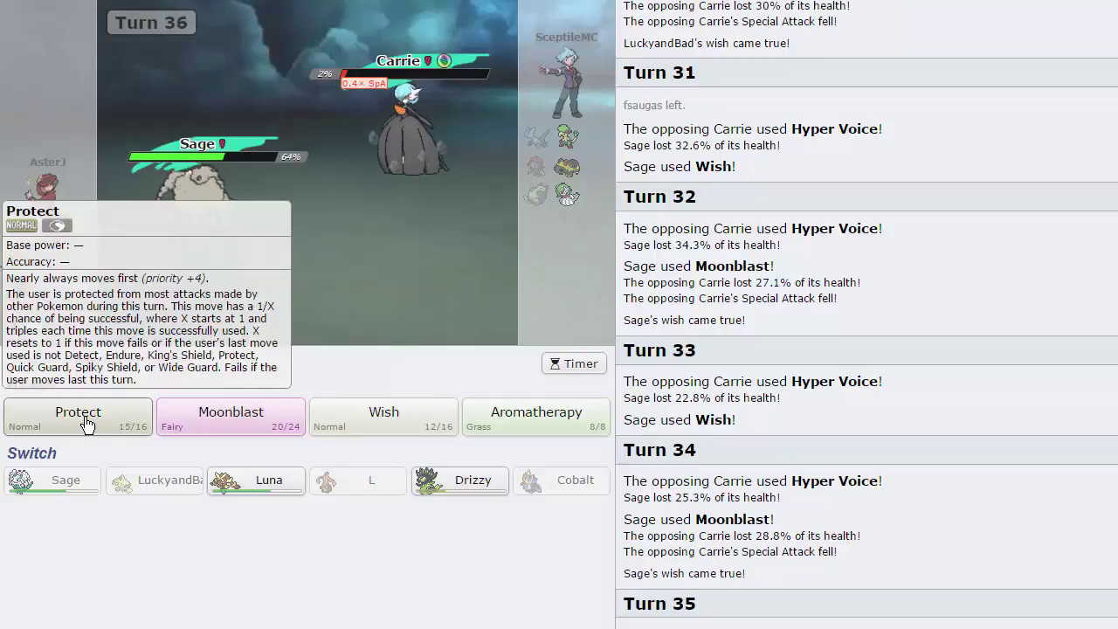
left_click(88, 424)
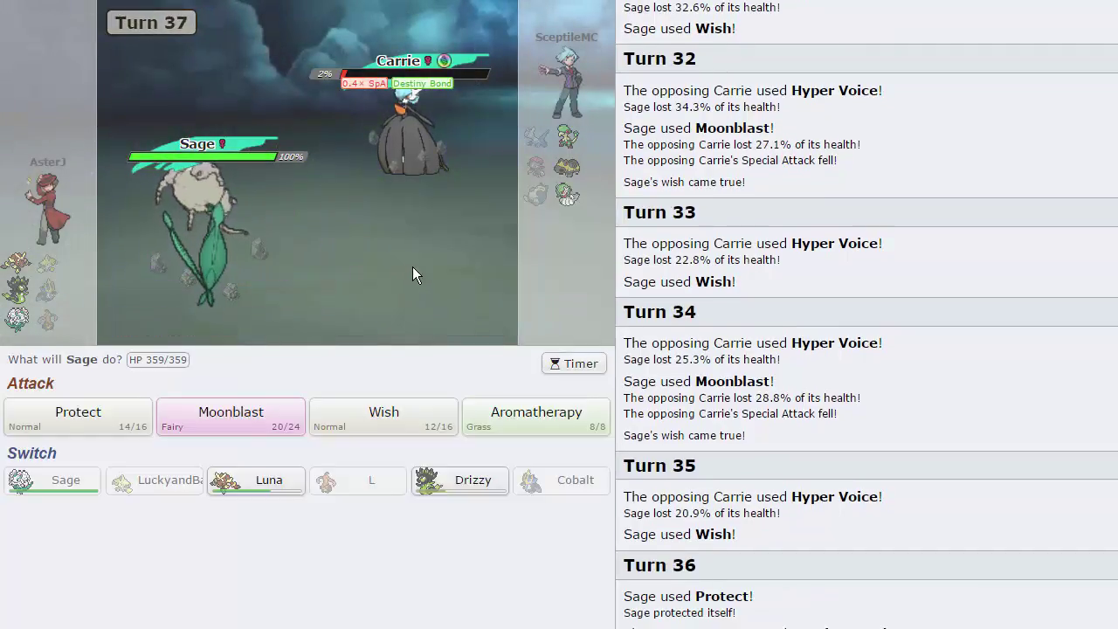
mouse_move(383, 417)
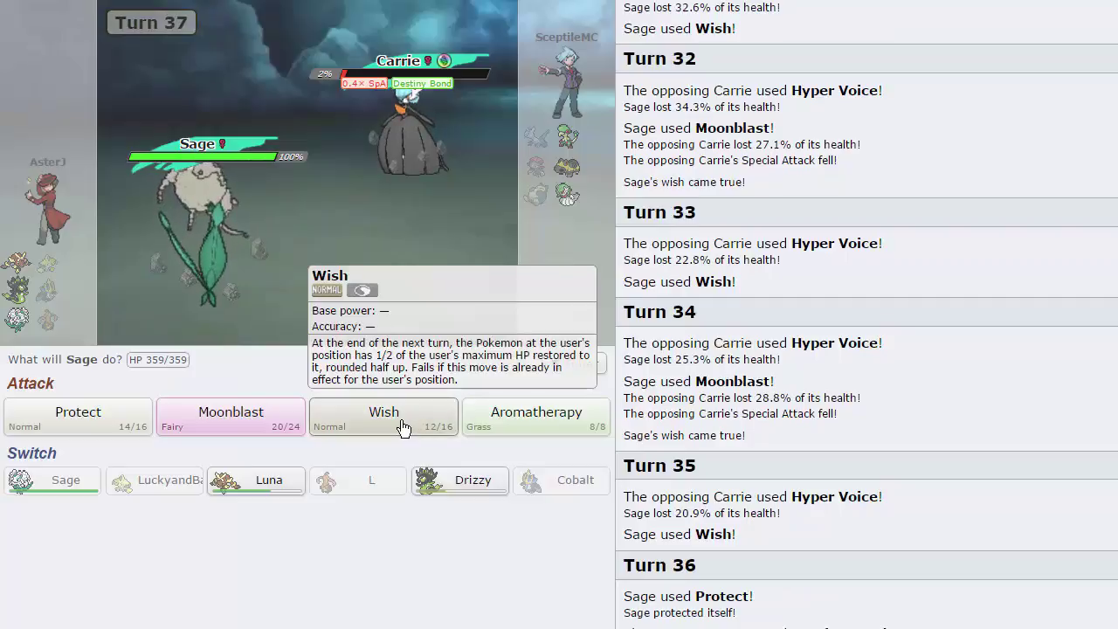
left_click(220, 425)
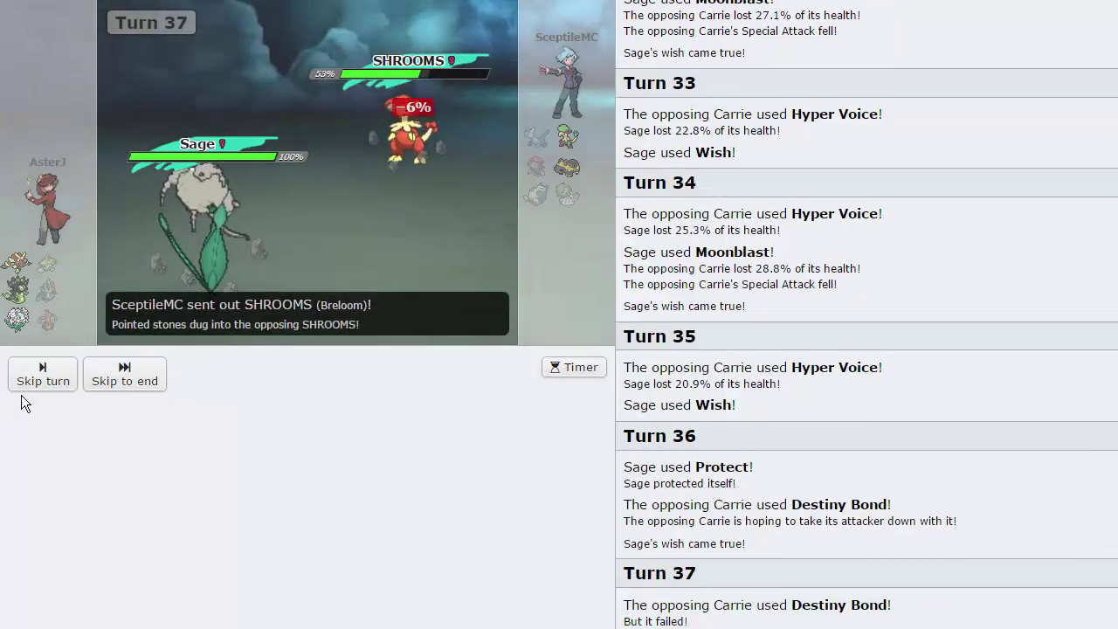
Switch Sage out for Drizzy, bring Luna in after Drizzy falls, and Fake Out SHROOMS
left_click(35, 376)
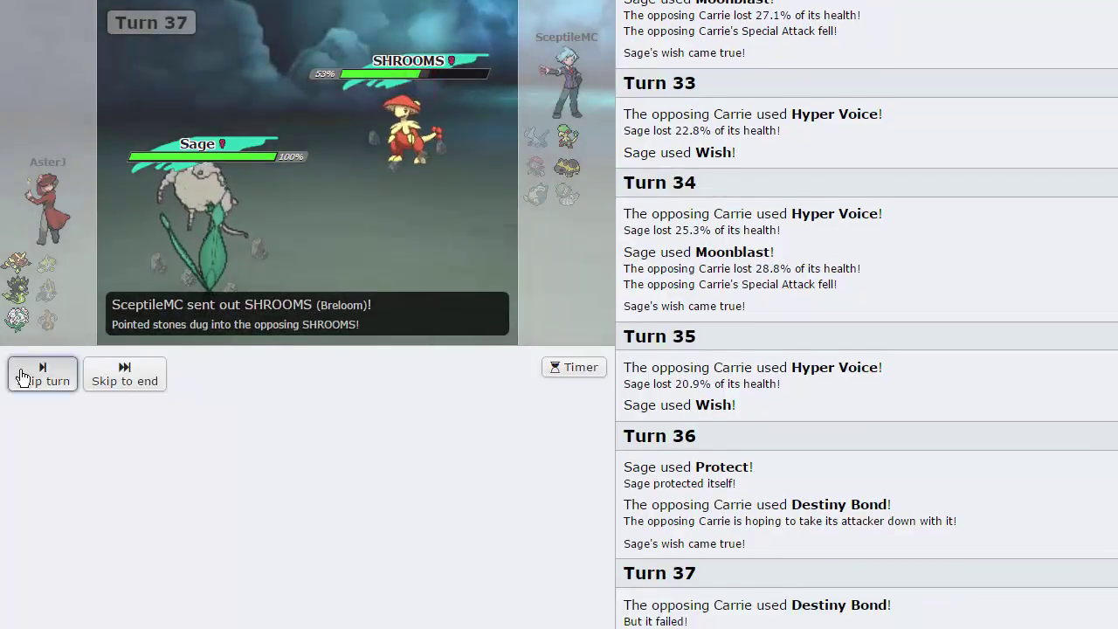
left_click(384, 470)
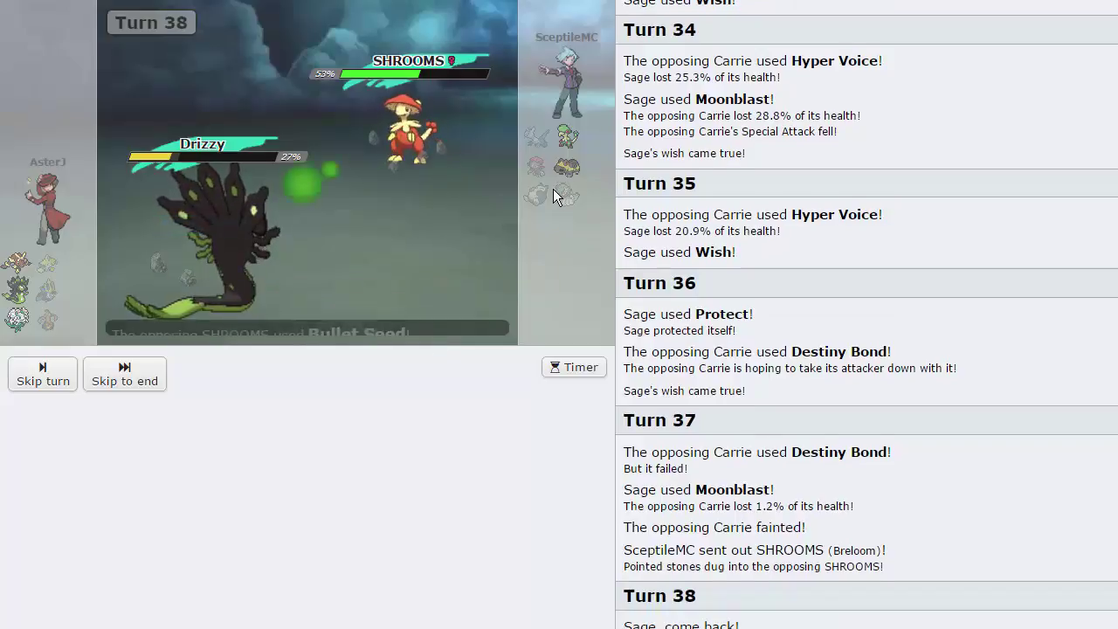
left_click(39, 376)
mouse_move(256, 411)
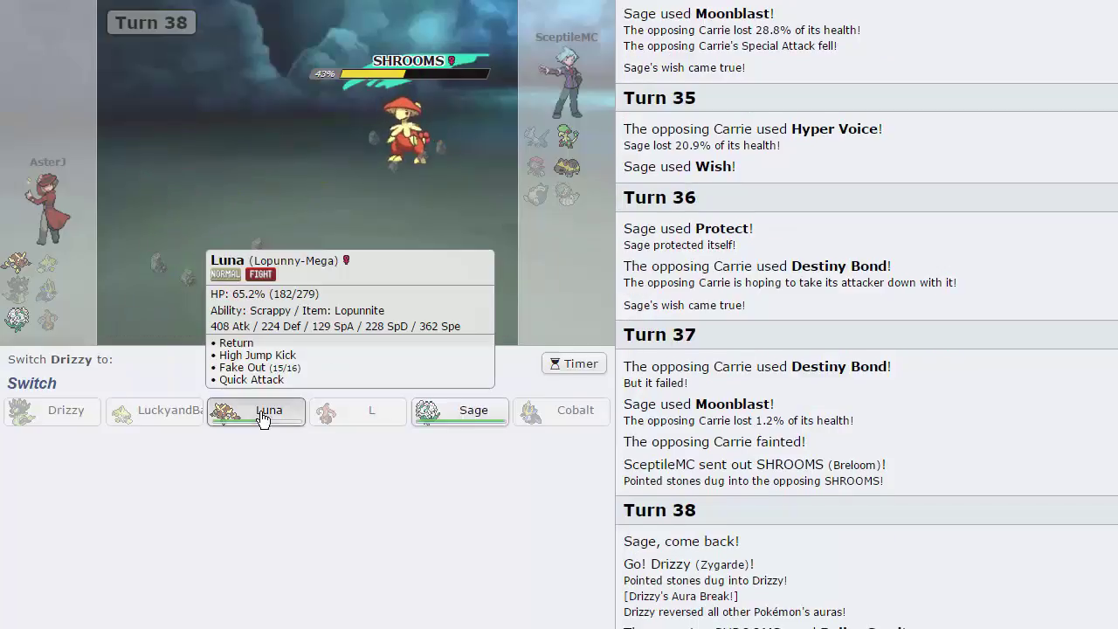
left_click(262, 422)
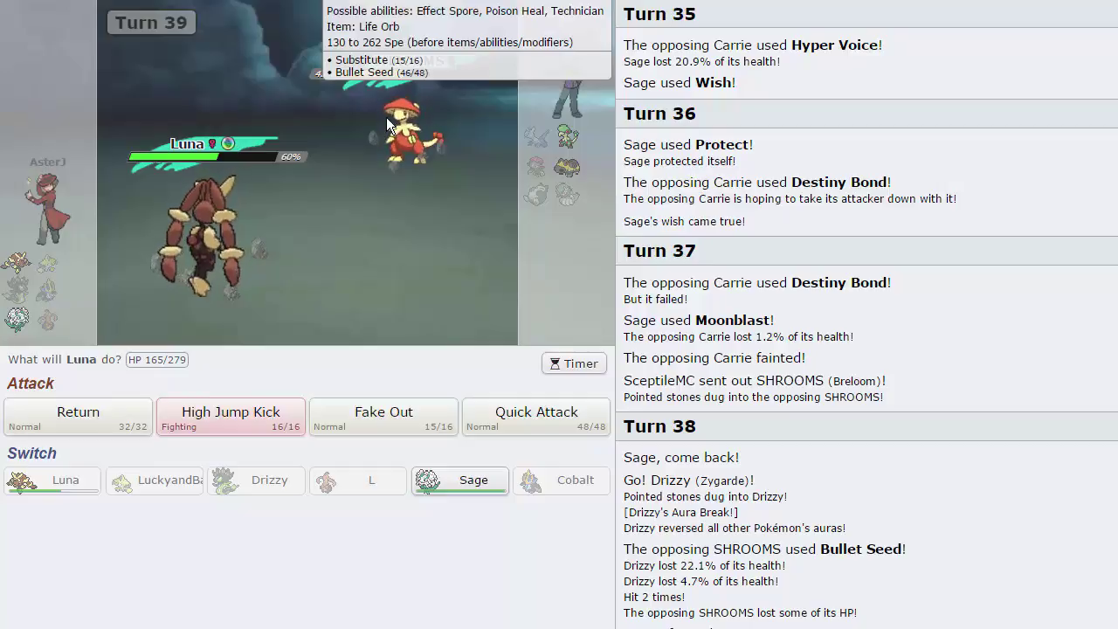
mouse_move(383, 417)
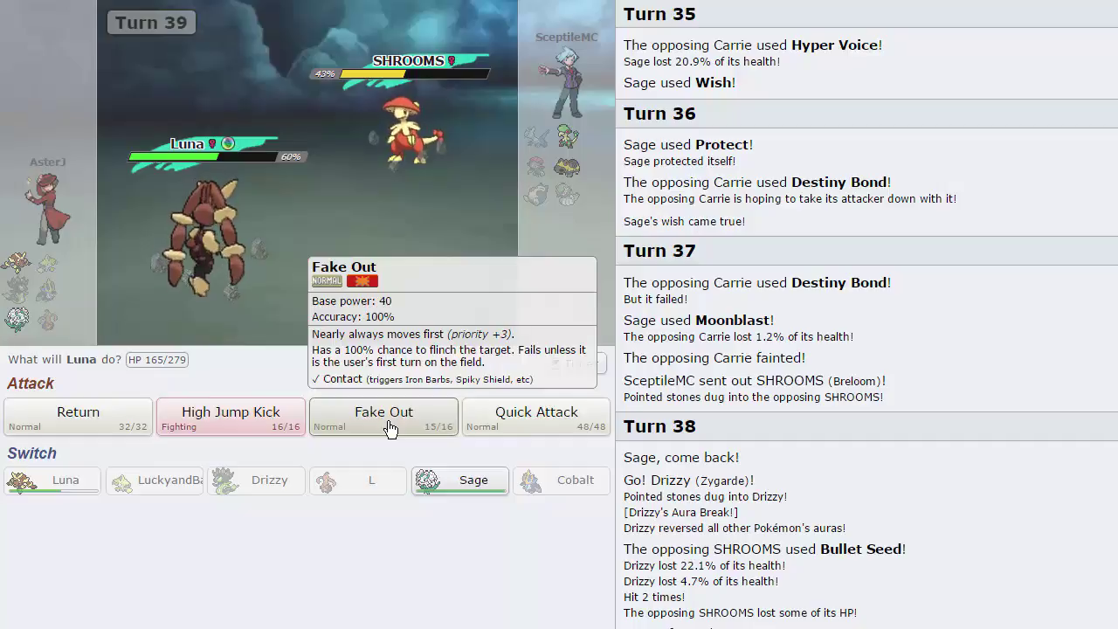
left_click(390, 429)
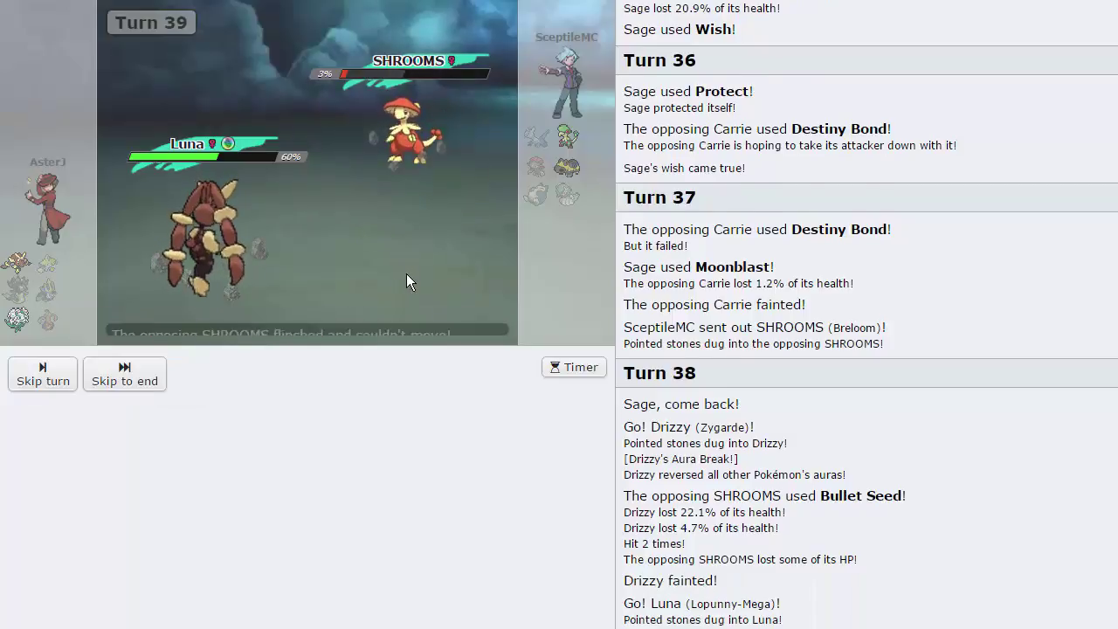
mouse_move(536, 416)
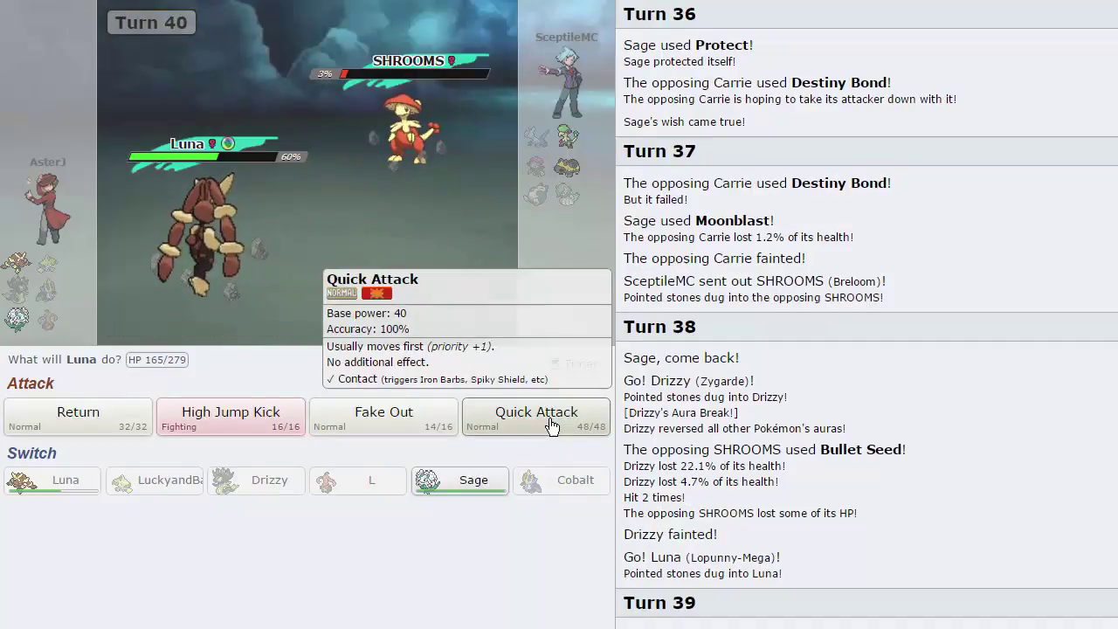
Finish SHROOMS with Quick Attack, hit NotoNoto with High Jump Kick, then send in Sage
left_click(552, 426)
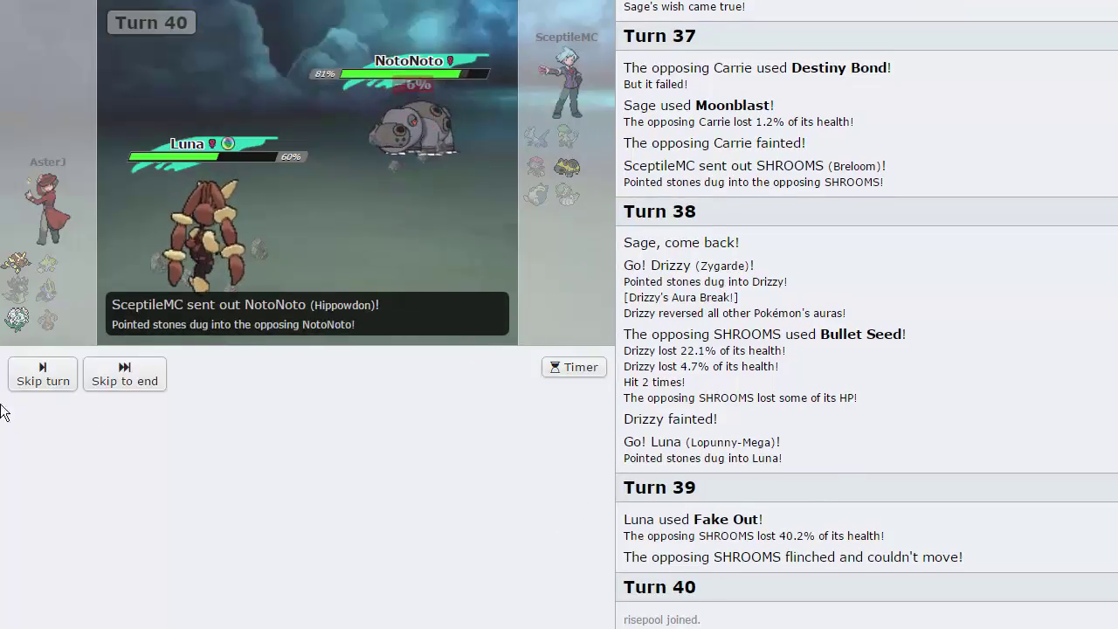
left_click(26, 374)
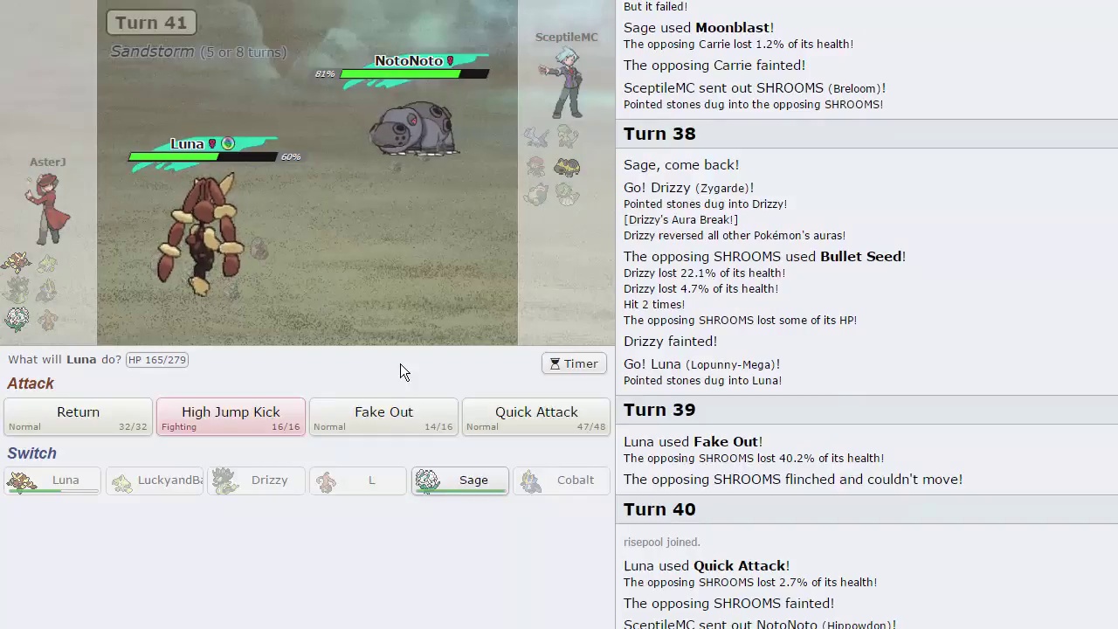
left_click(230, 420)
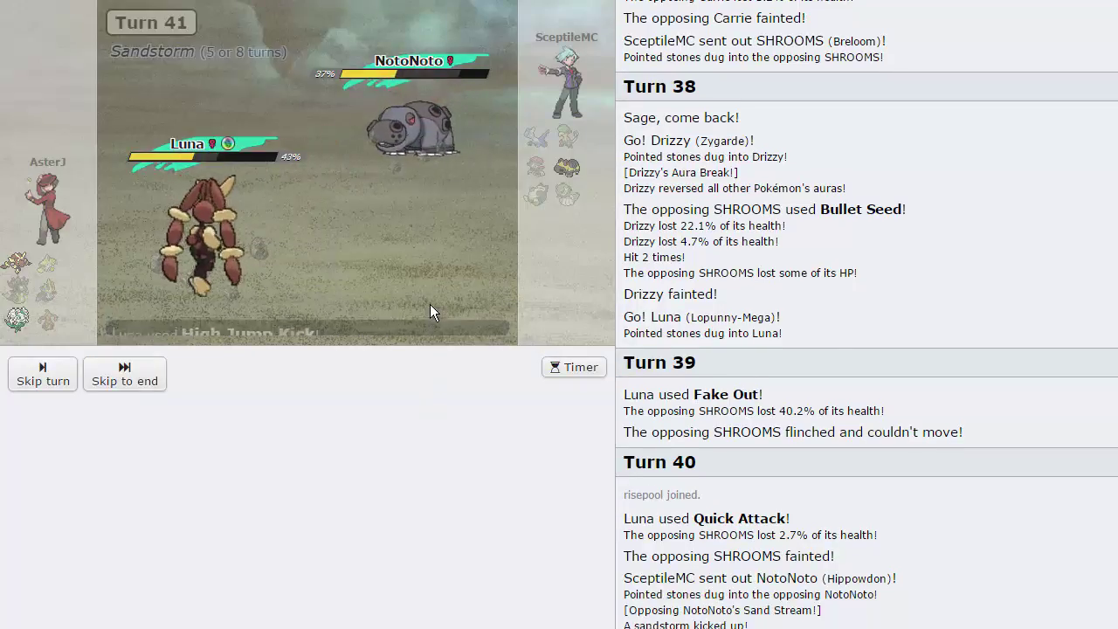
left_click(35, 378)
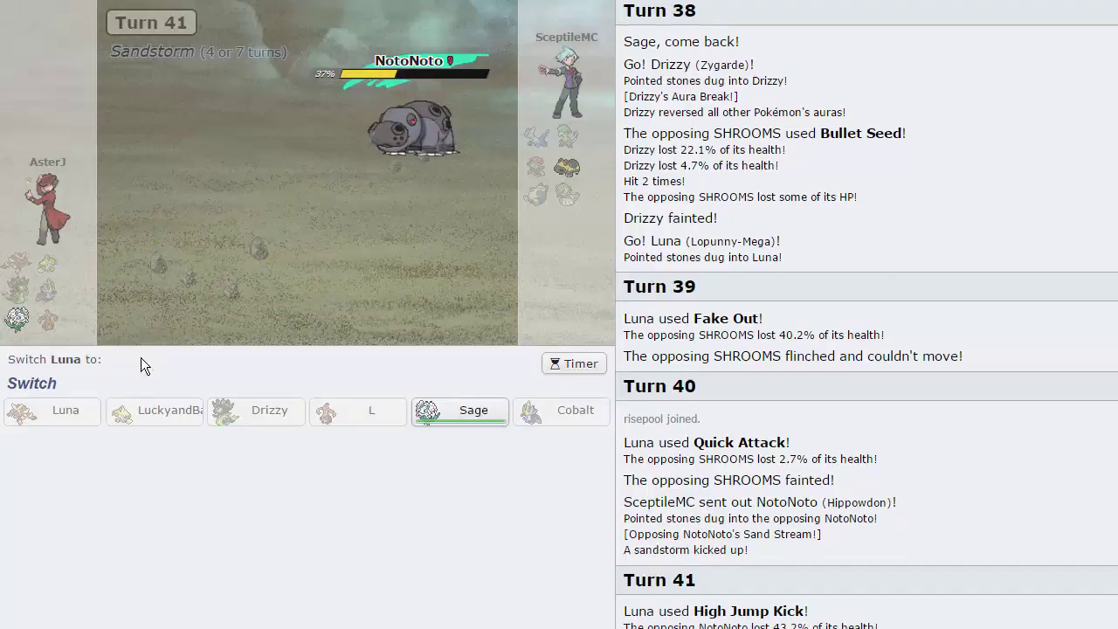
left_click(461, 413)
Bring Sage in and Moonblast NotoNoto on turns 42 and 43
left_click(29, 374)
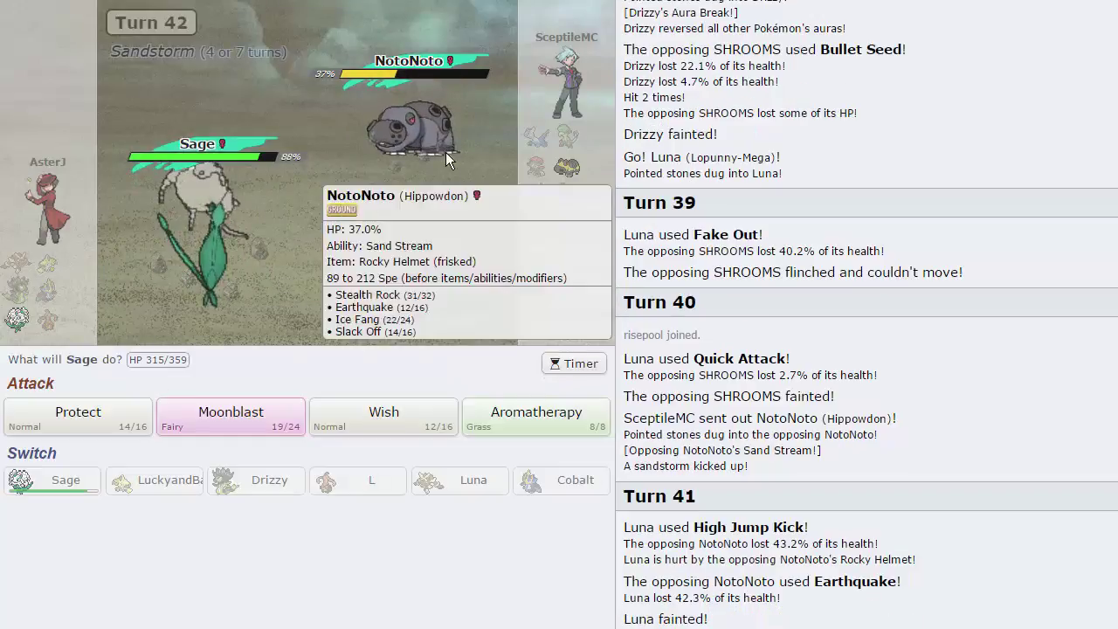
left_click(240, 431)
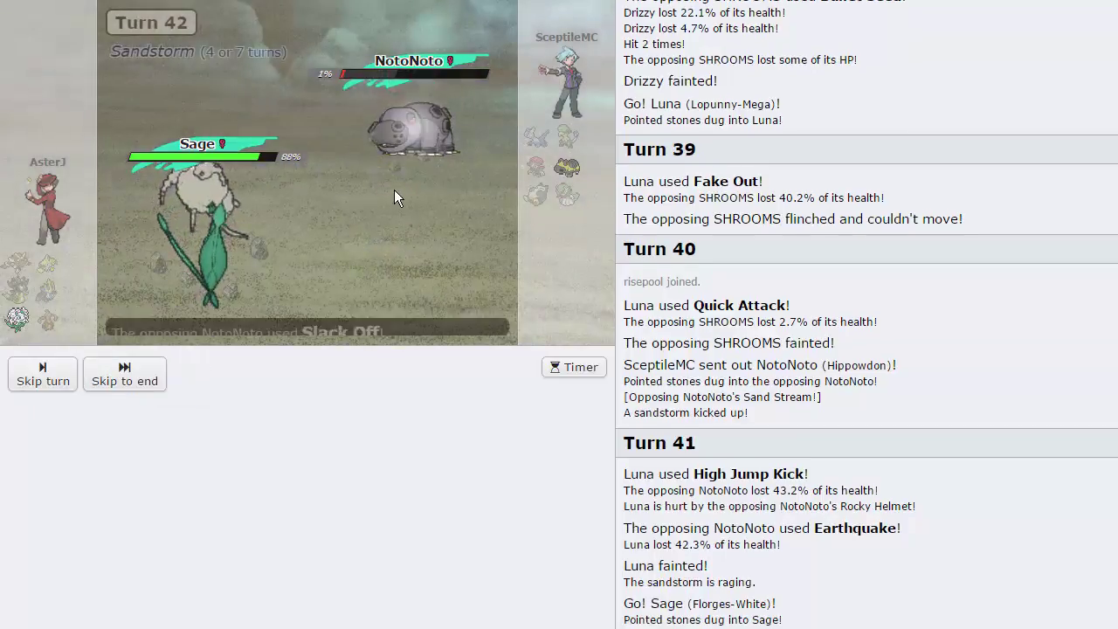
left_click(52, 376)
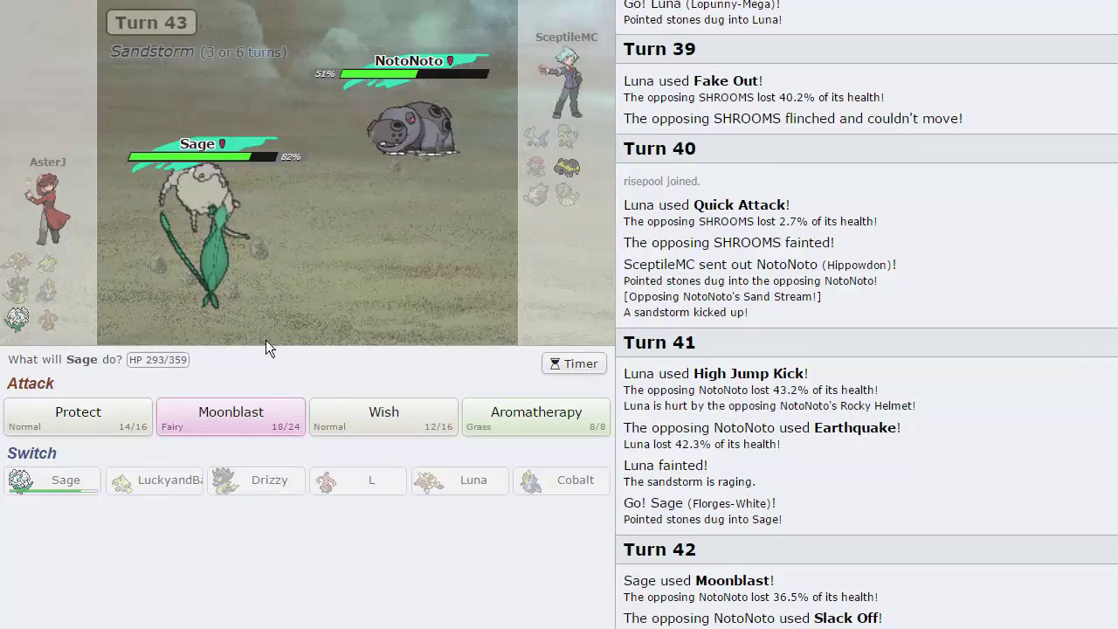
mouse_move(231, 417)
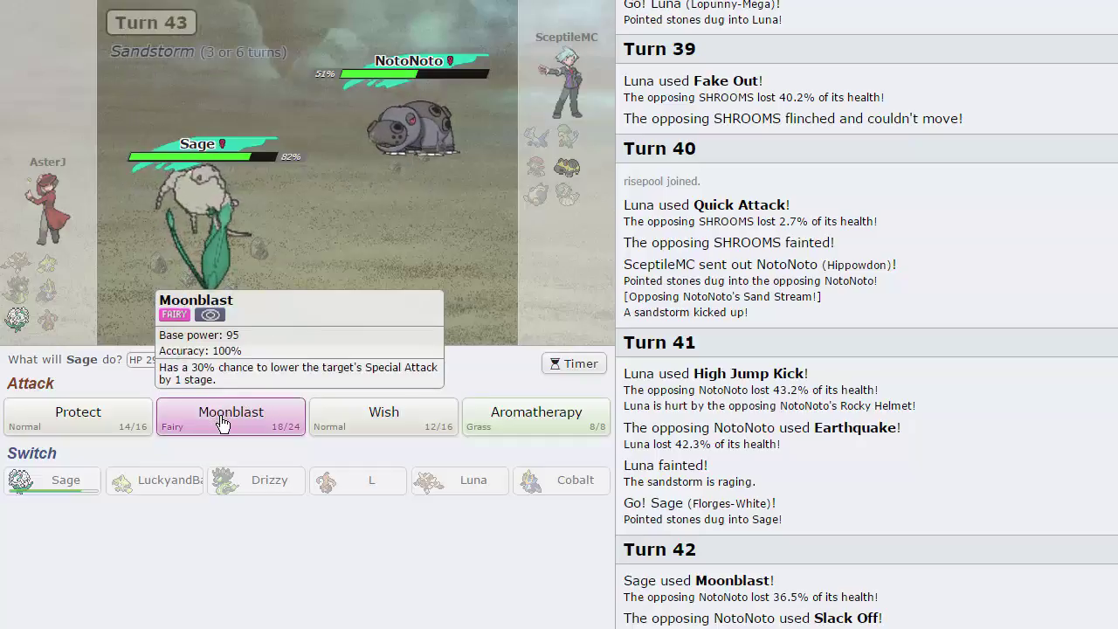
left_click(223, 423)
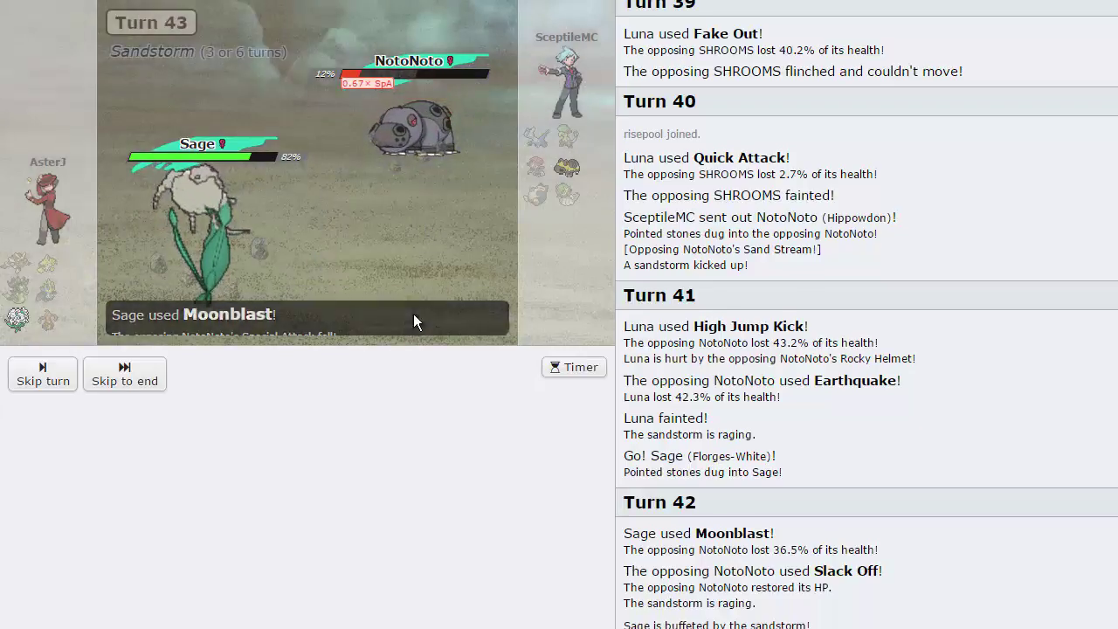
left_click(43, 374)
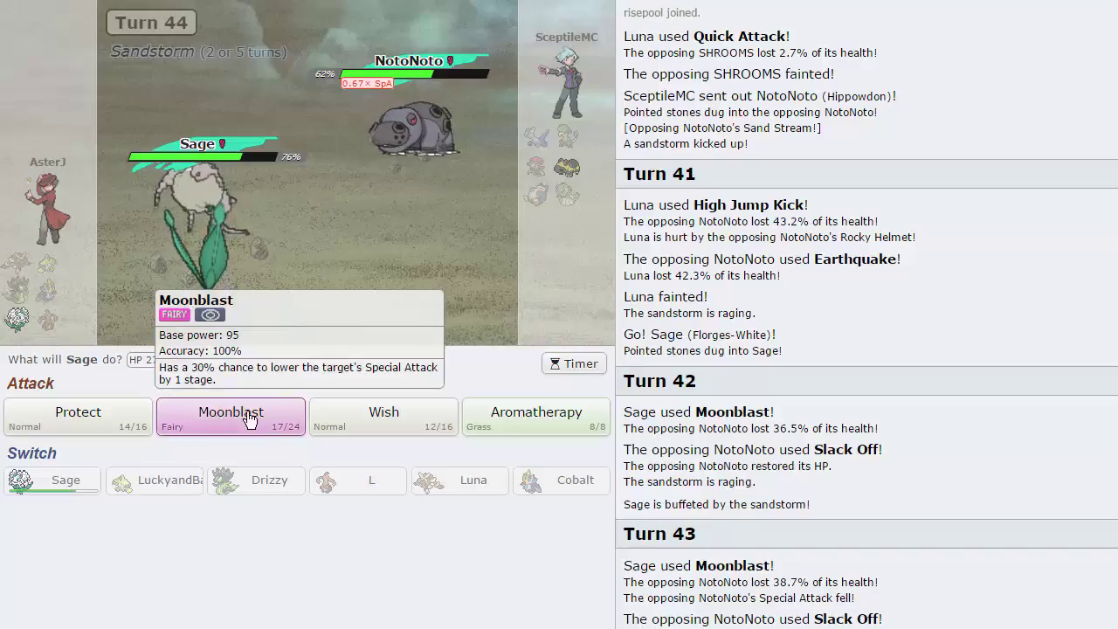
Have Sage use Wish on turn 44, then Moonblast NotoNoto on turn 45
left_click(385, 416)
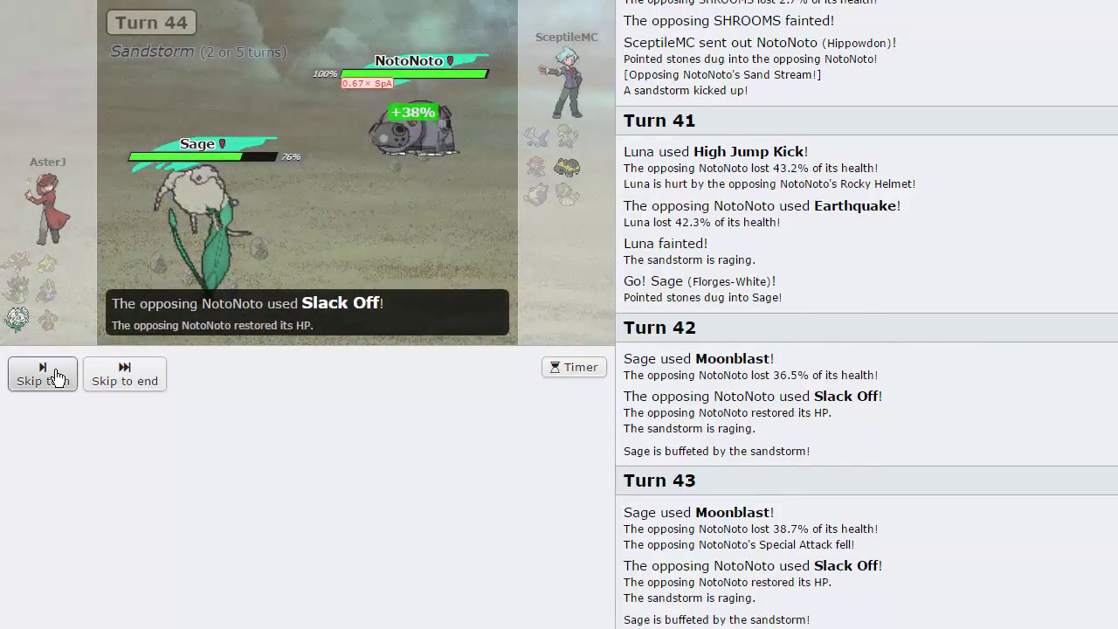
left_click(42, 374)
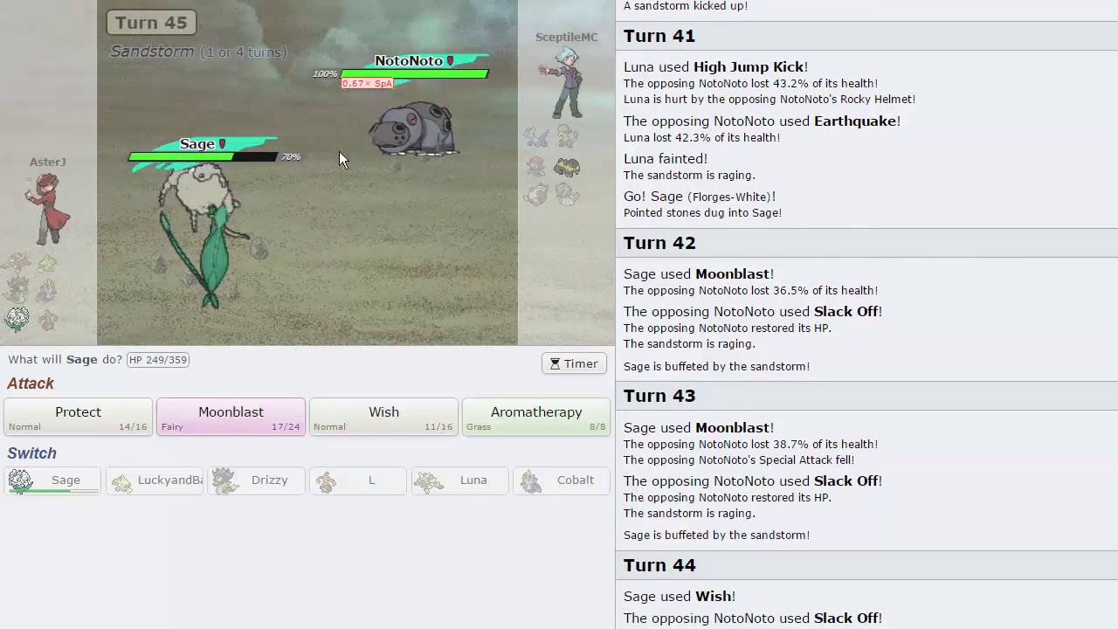
left_click(216, 412)
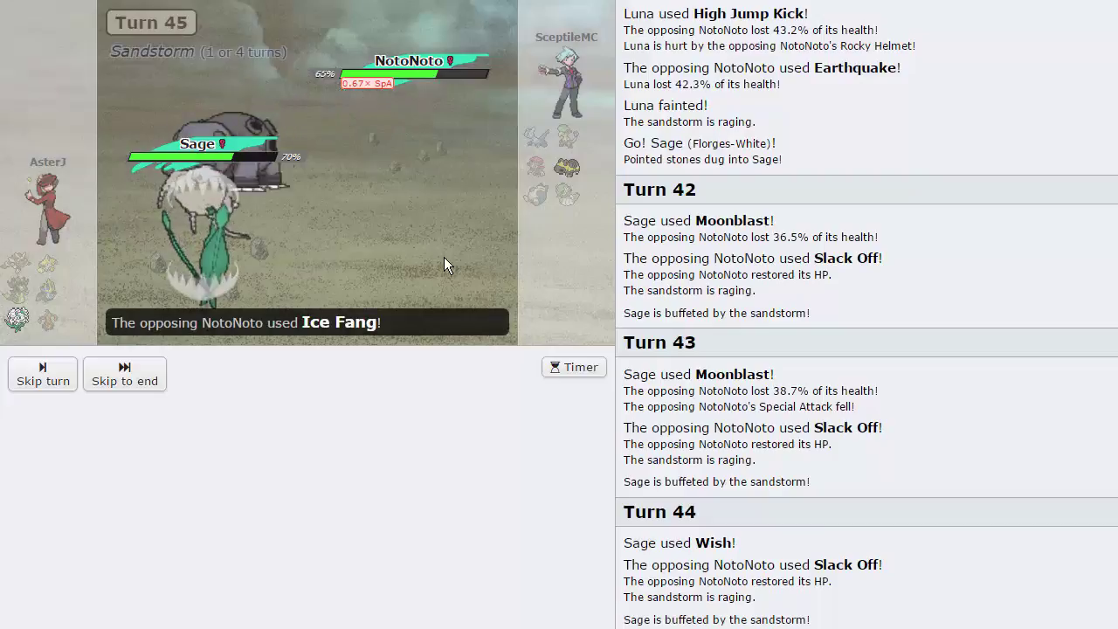
left_click(50, 383)
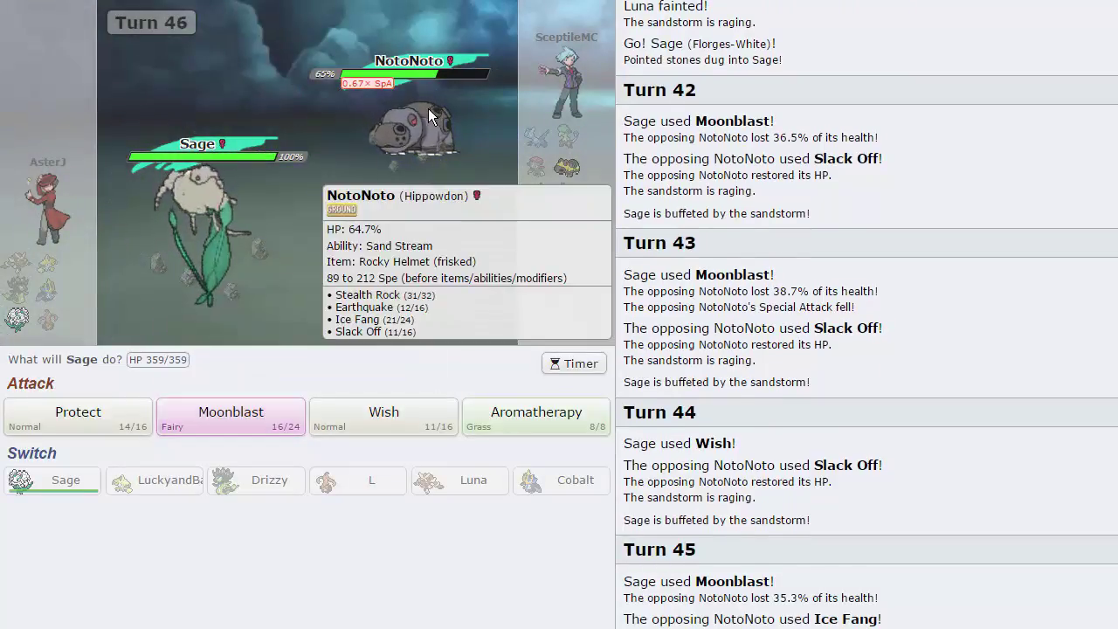
Have Sage use Moonblast, then Wish, then Moonblast again through turn 48
left_click(230, 412)
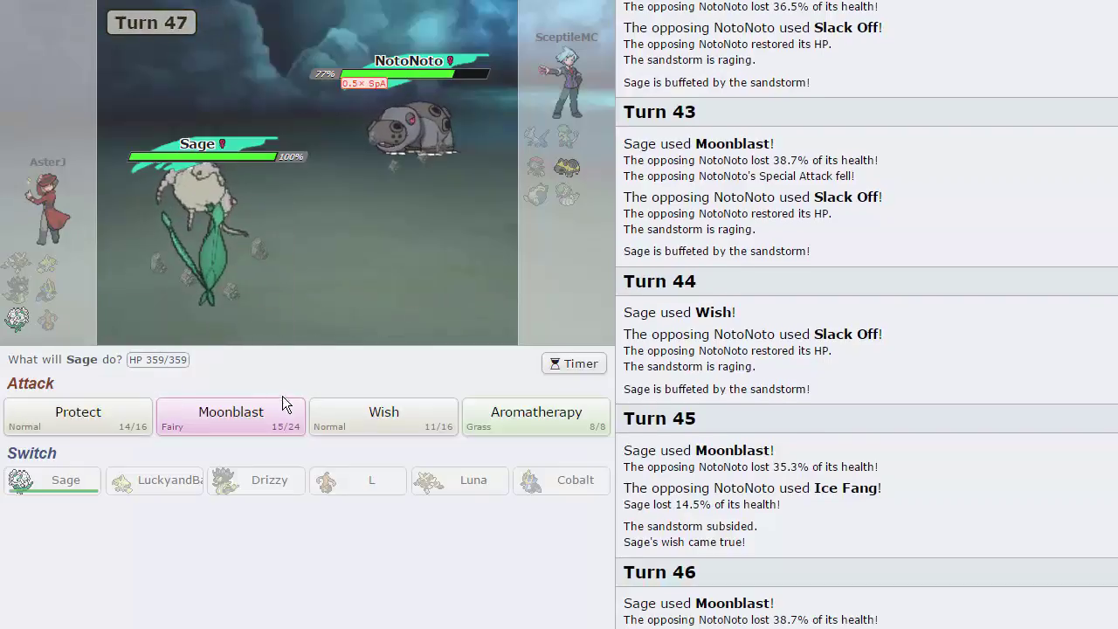
left_click(383, 412)
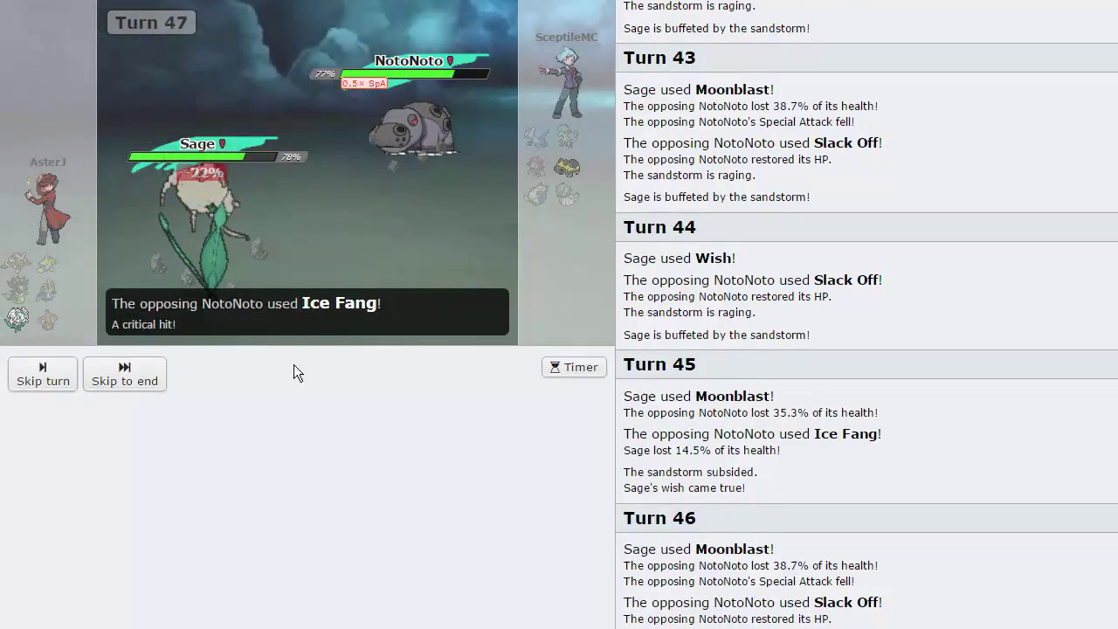
left_click(253, 416)
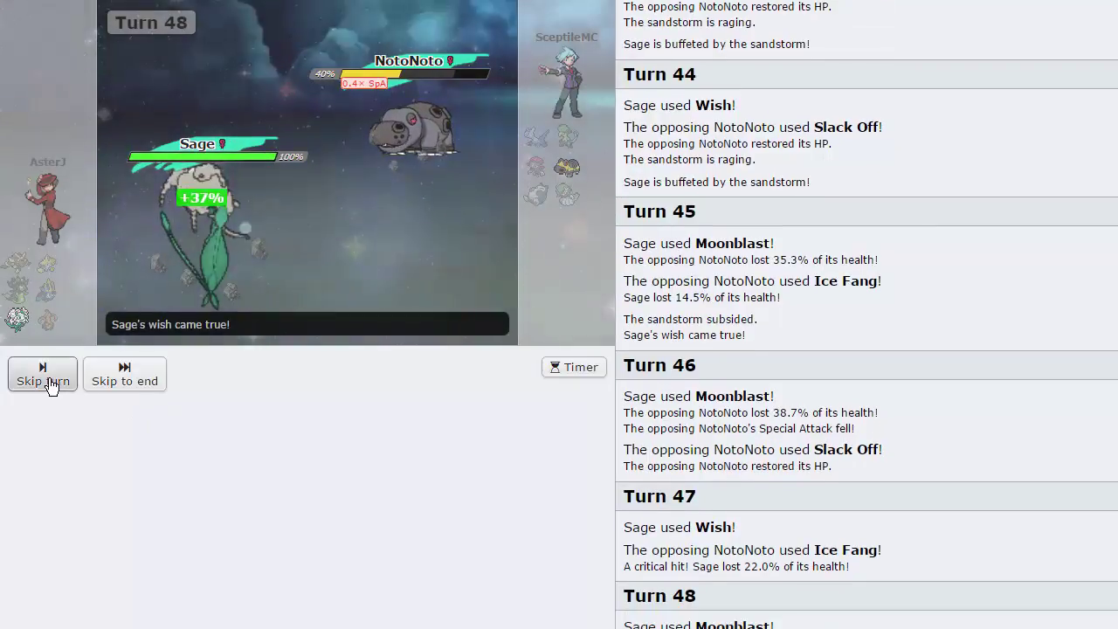
left_click(50, 385)
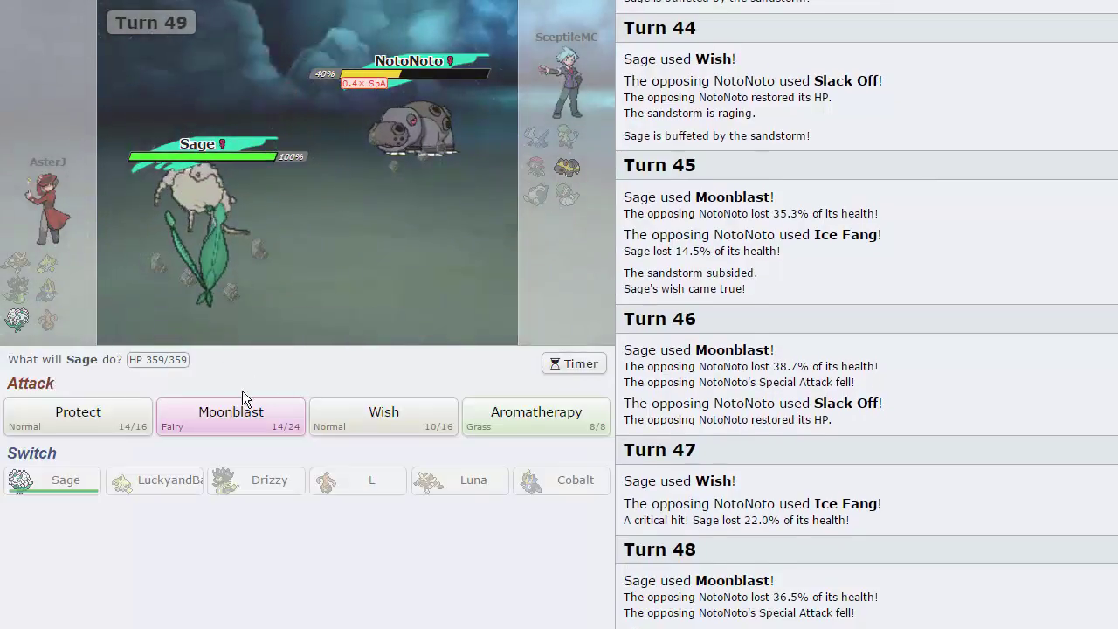
Moonblast NotoNoto on turns 49, 50 and 51
left_click(230, 423)
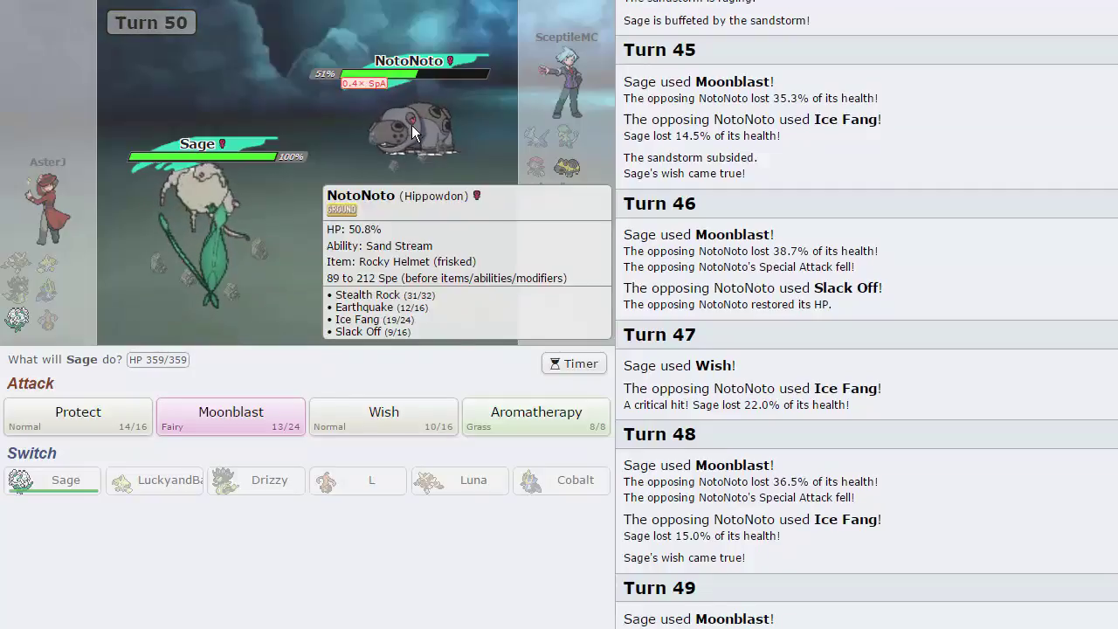
mouse_move(411, 131)
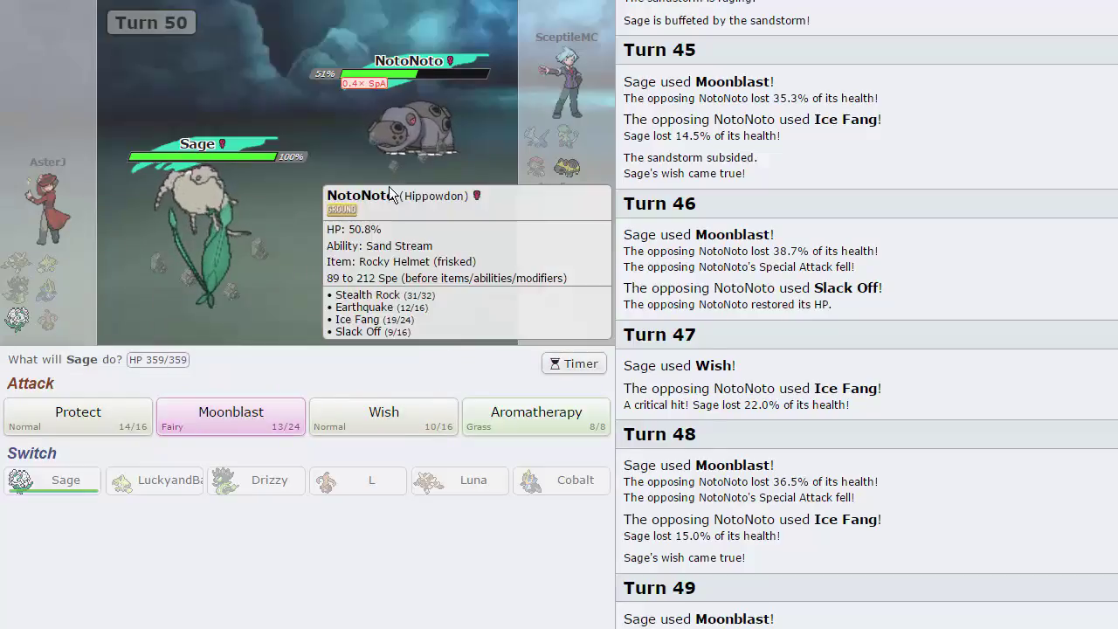
left_click(227, 416)
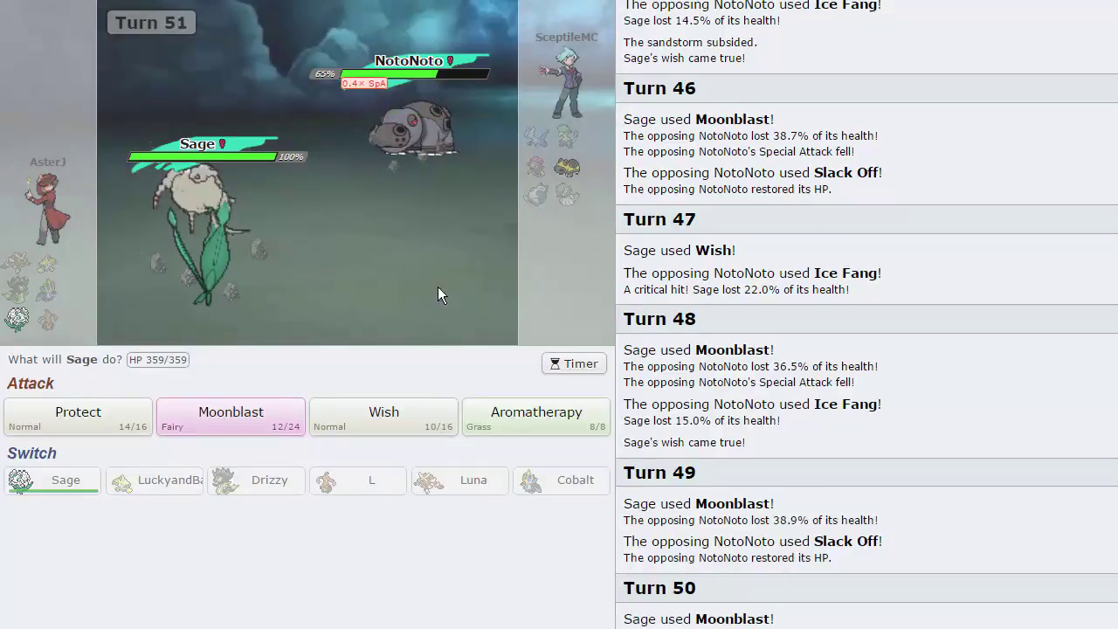
left_click(235, 417)
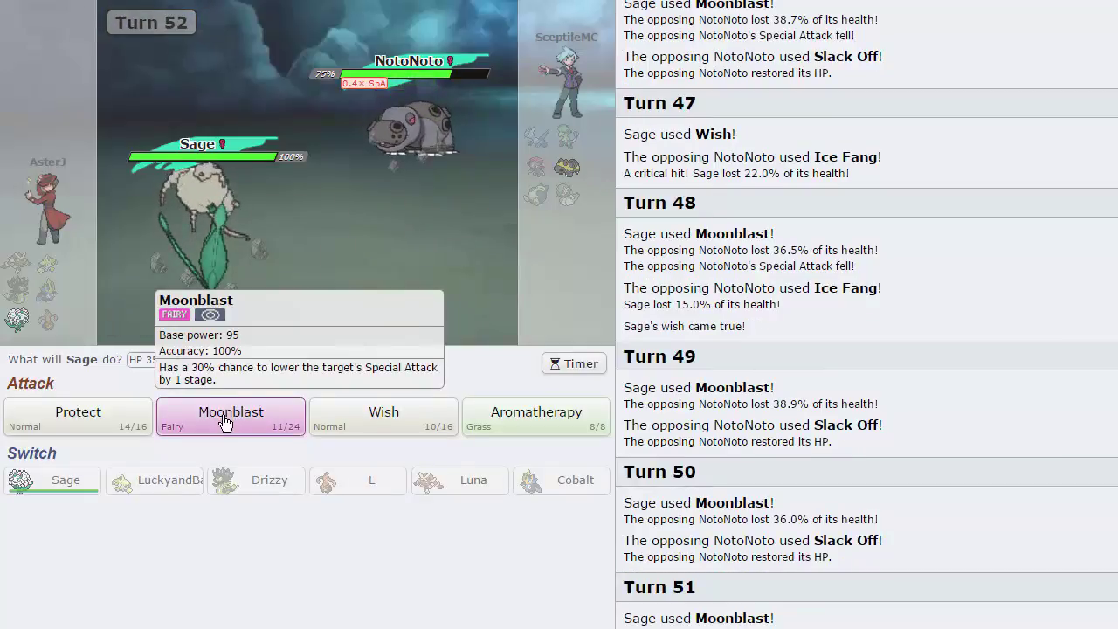
Have Sage use Wish on turn 52, then Moonblast NotoNoto on turns 53–54
left_click(407, 431)
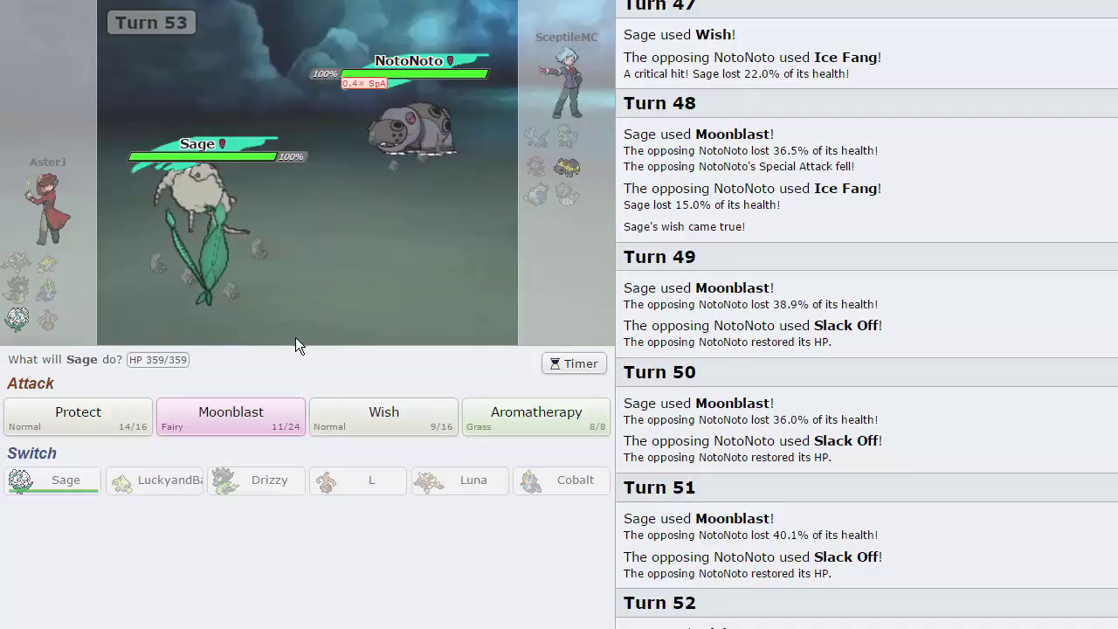
left_click(254, 423)
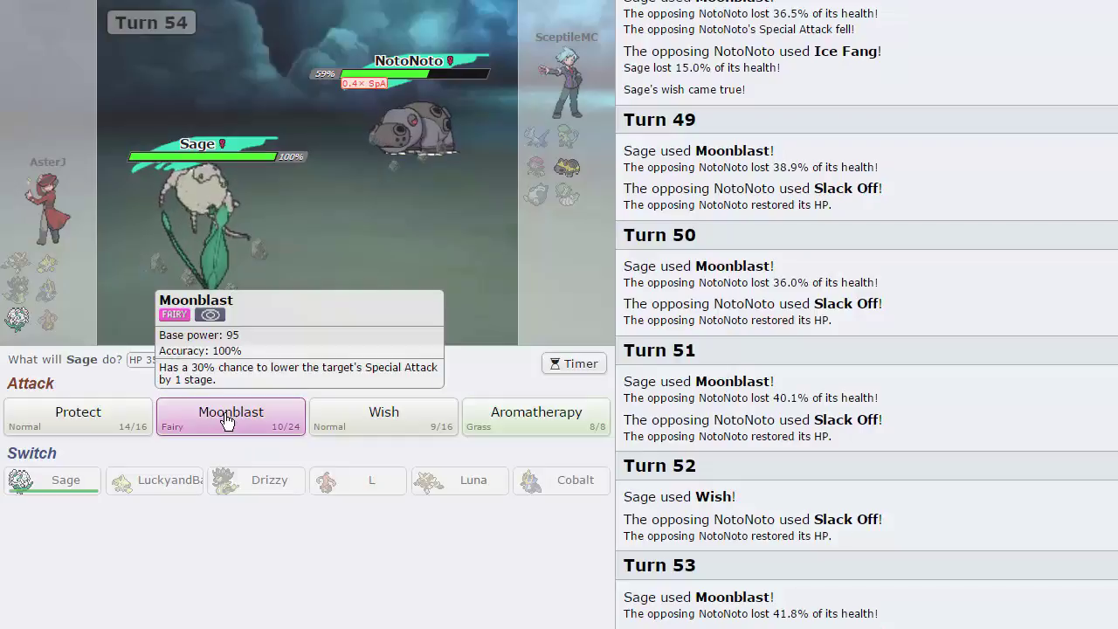
left_click(228, 422)
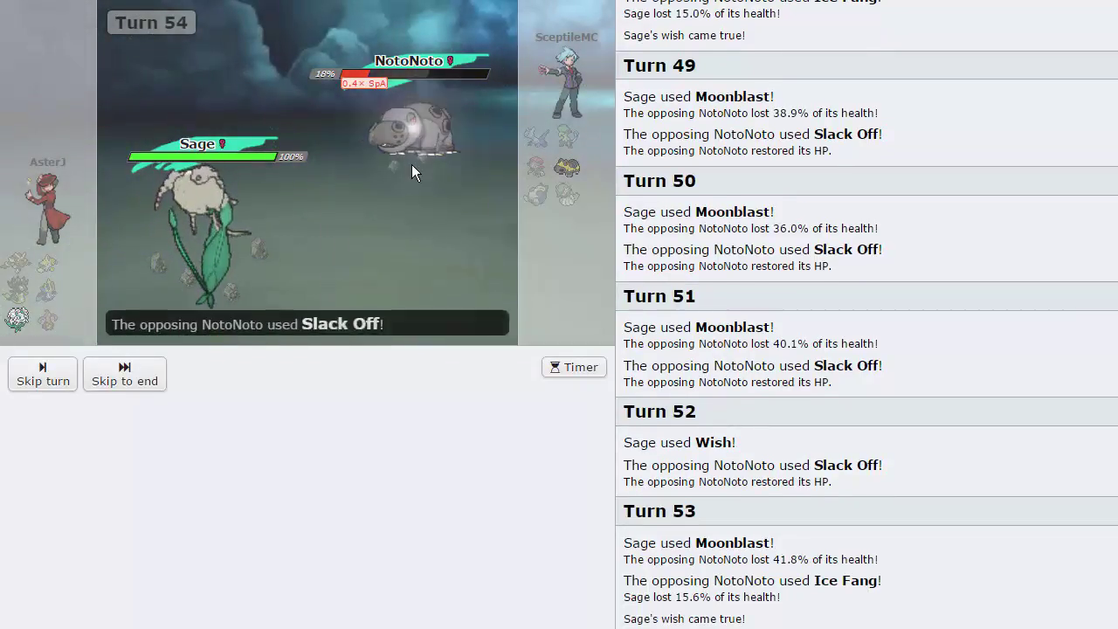
left_click(41, 378)
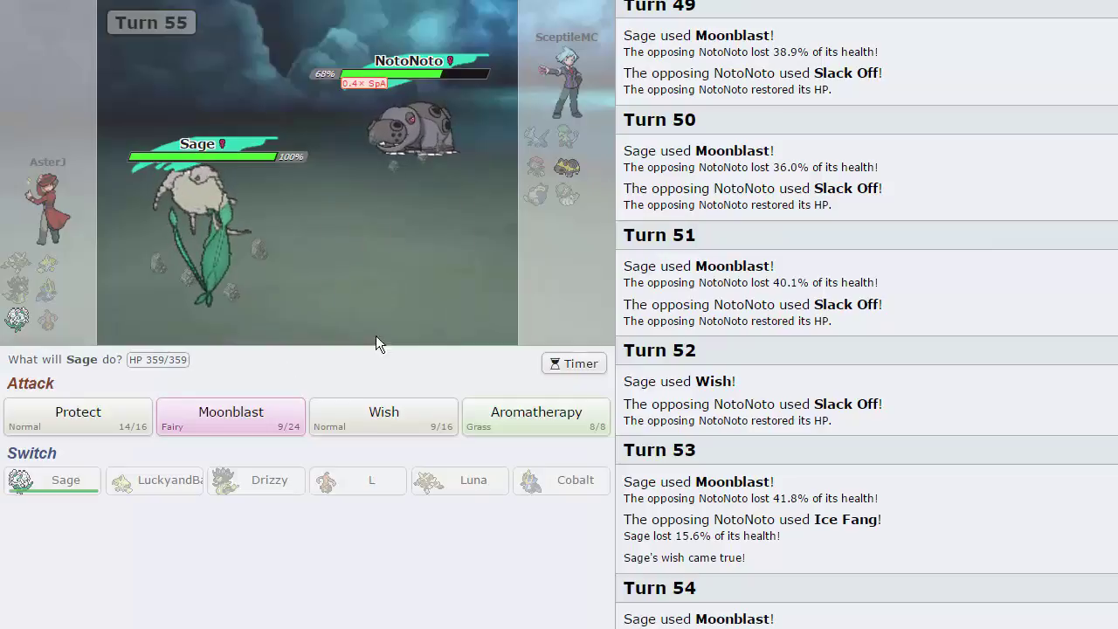
mouse_move(412, 133)
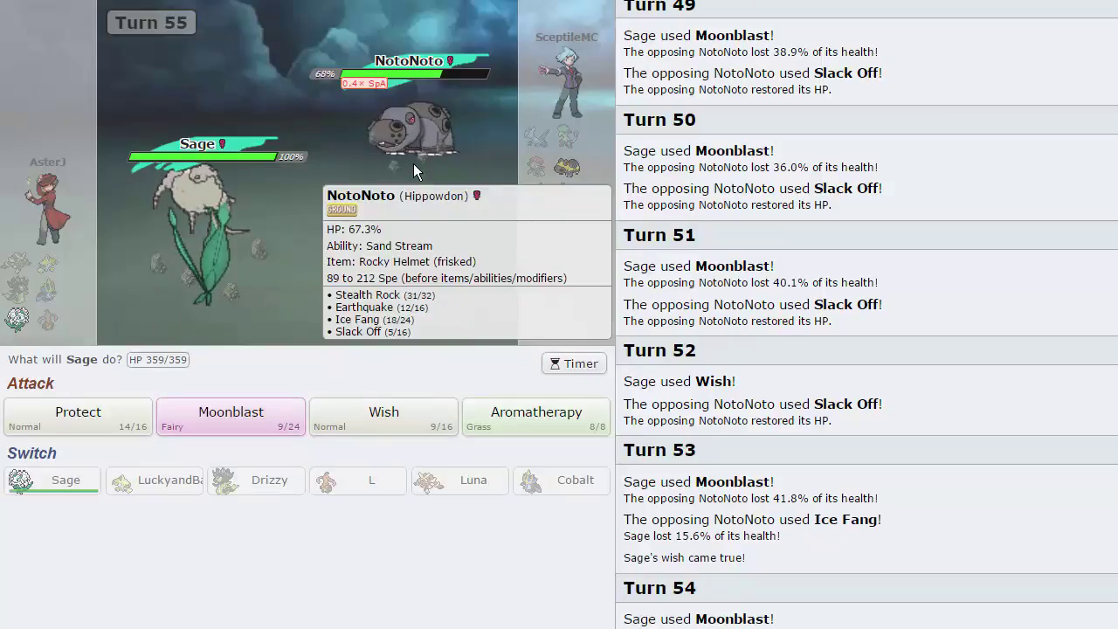
Moonblast NotoNoto, Wish on turn 56, then Moonblast through turn 58
left_click(247, 412)
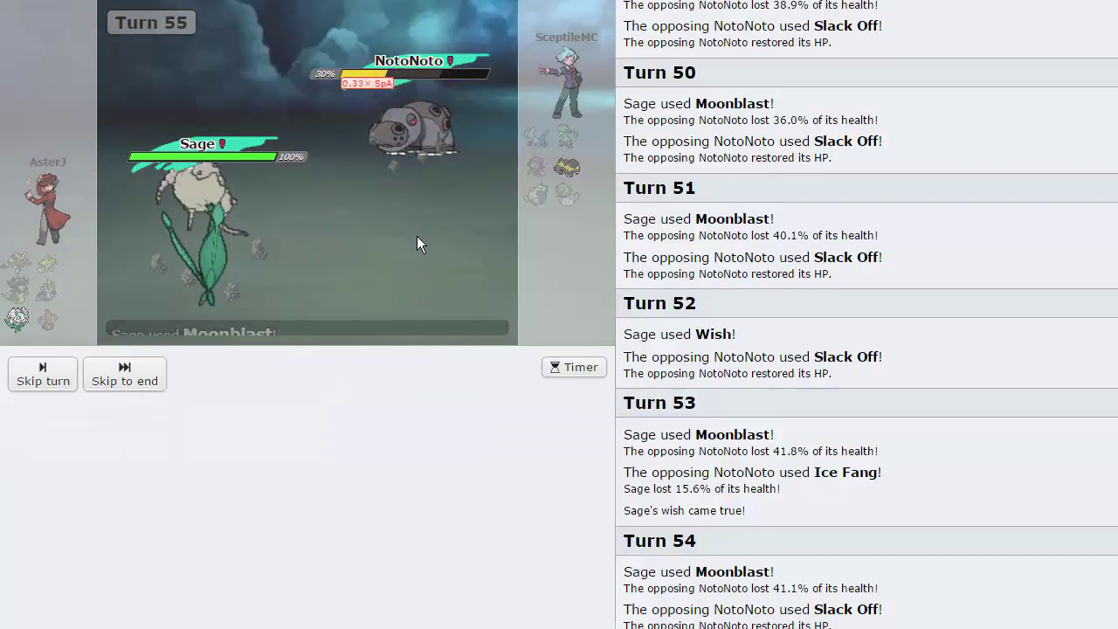
left_click(27, 382)
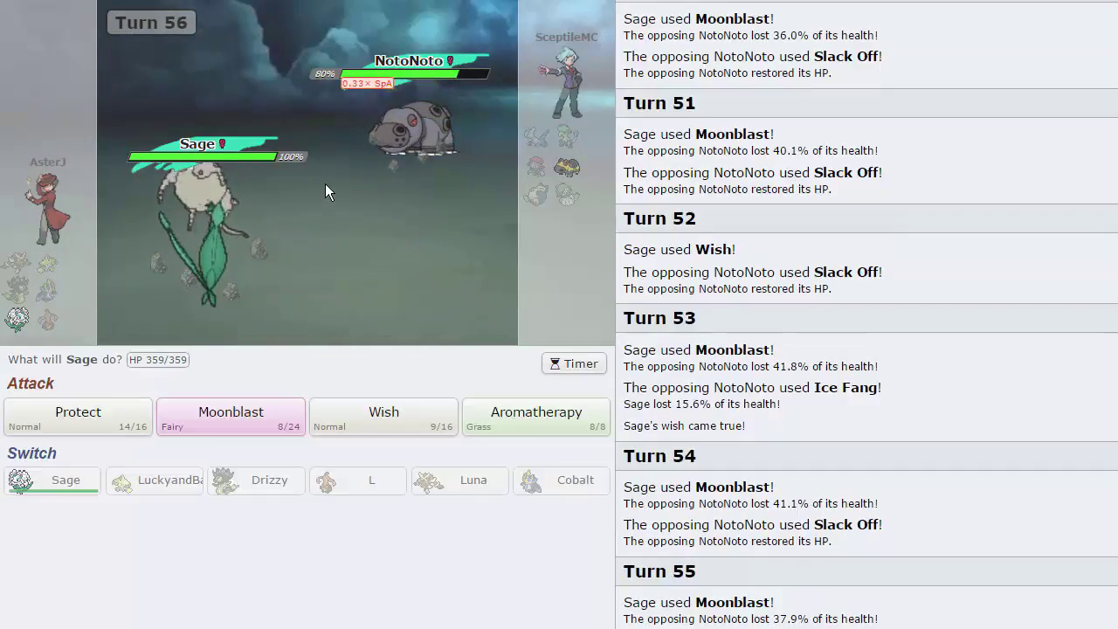
left_click(385, 417)
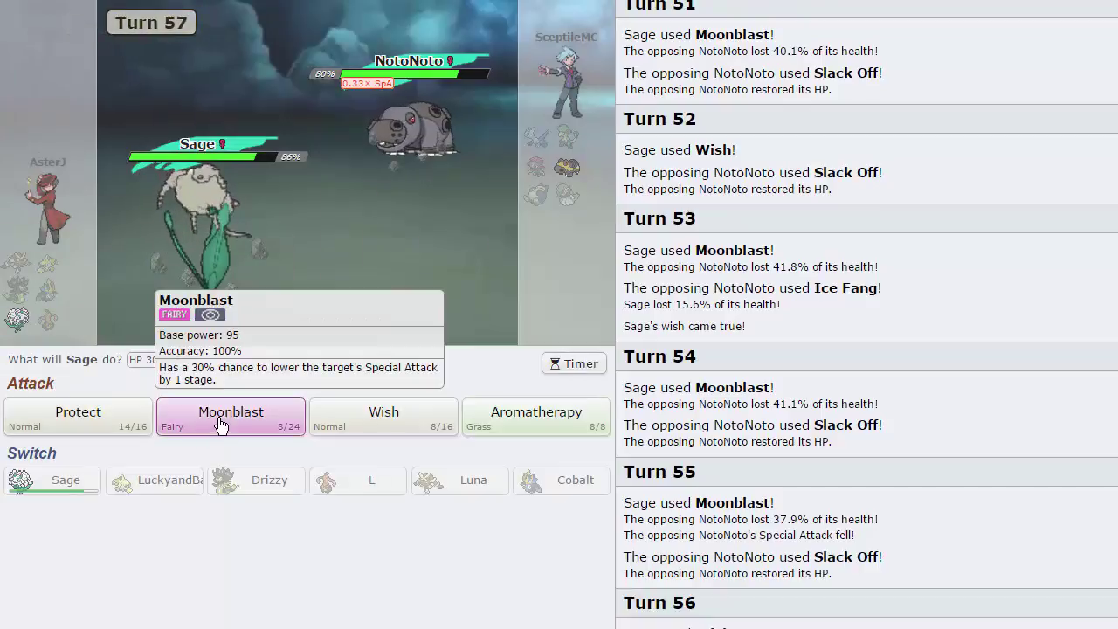
left_click(222, 420)
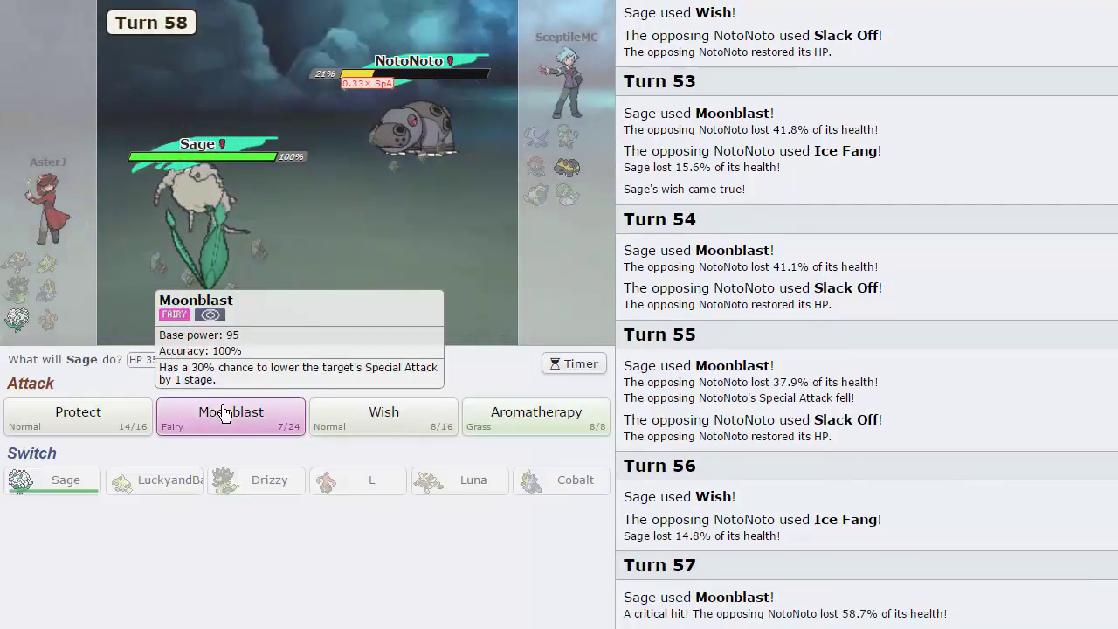
left_click(225, 413)
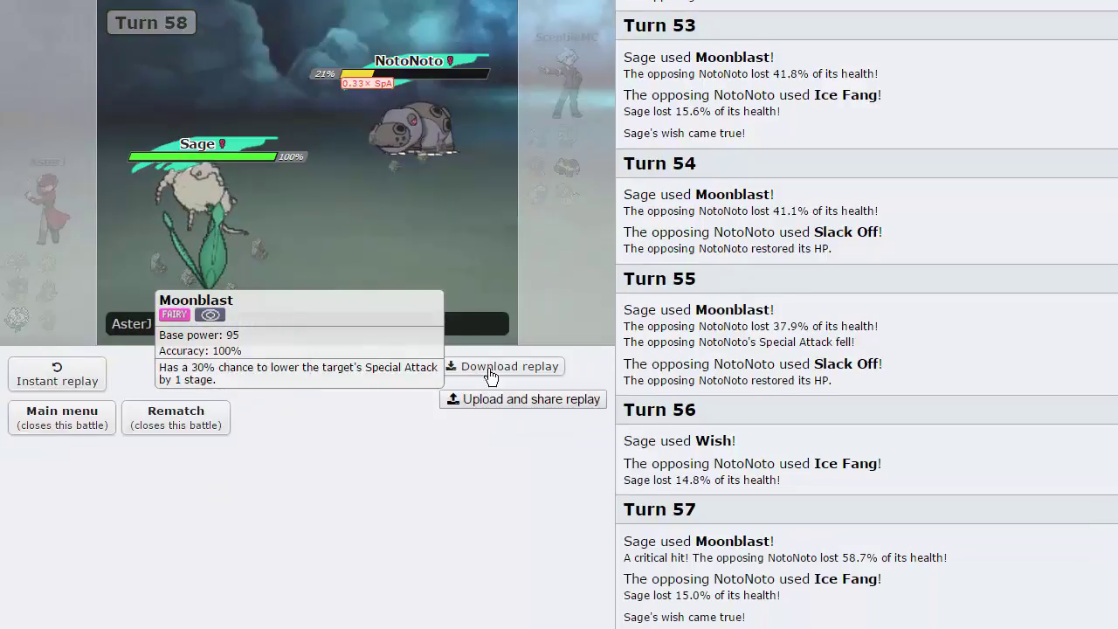